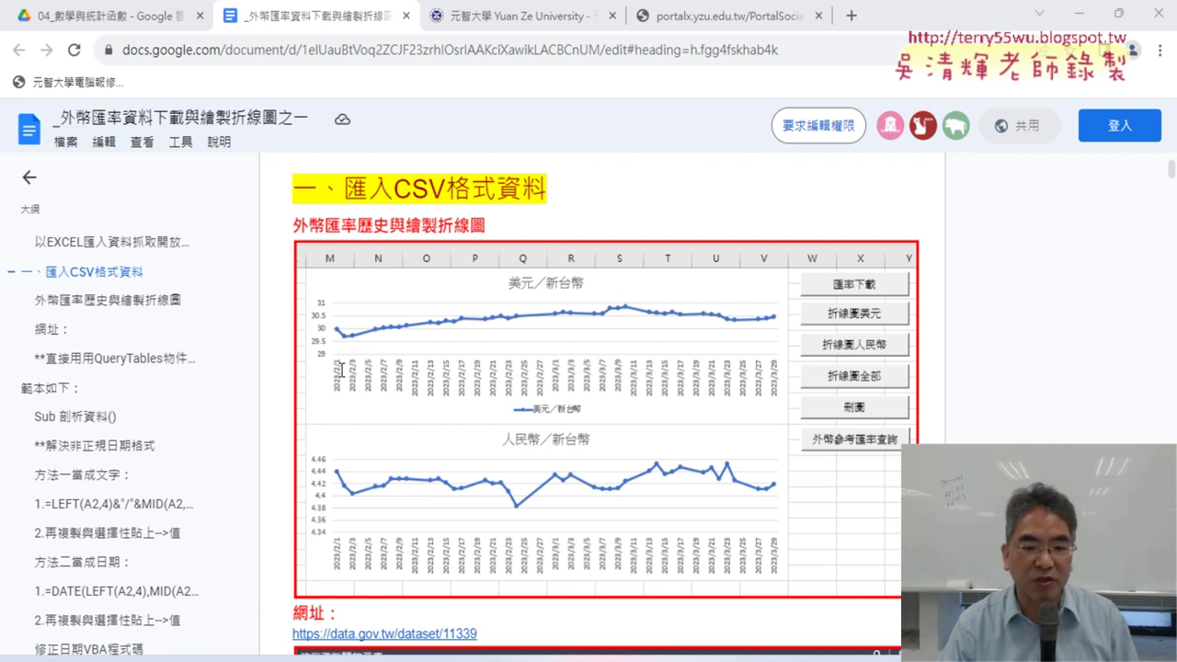
scroll(341, 370, down, 2)
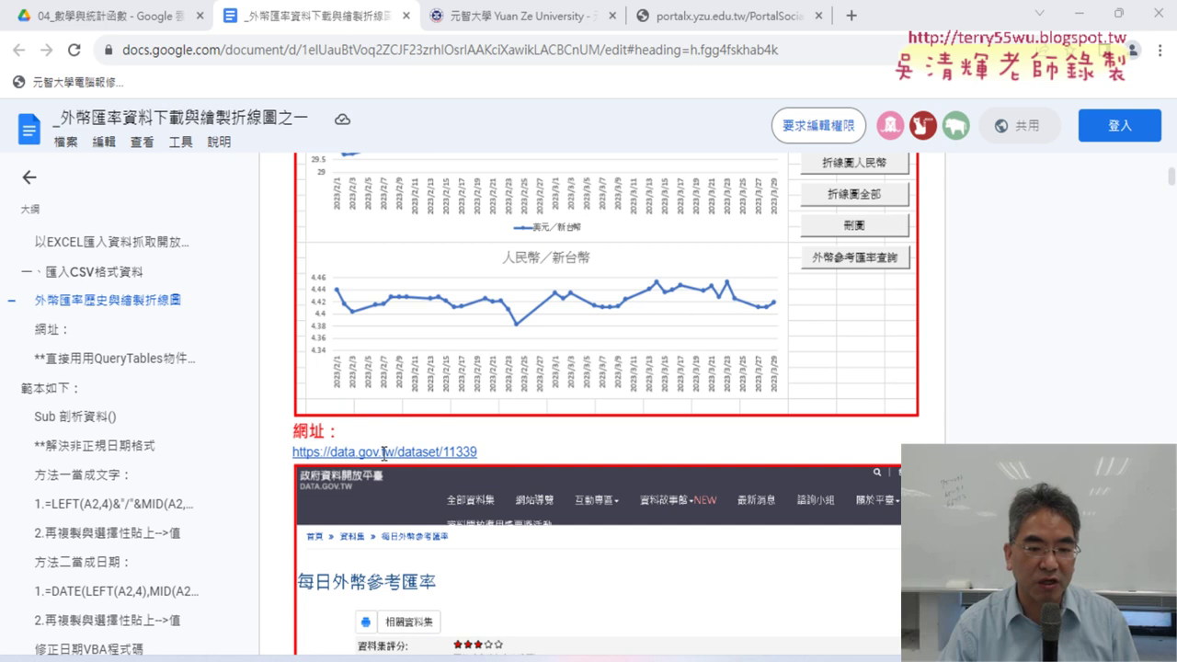
click(384, 452)
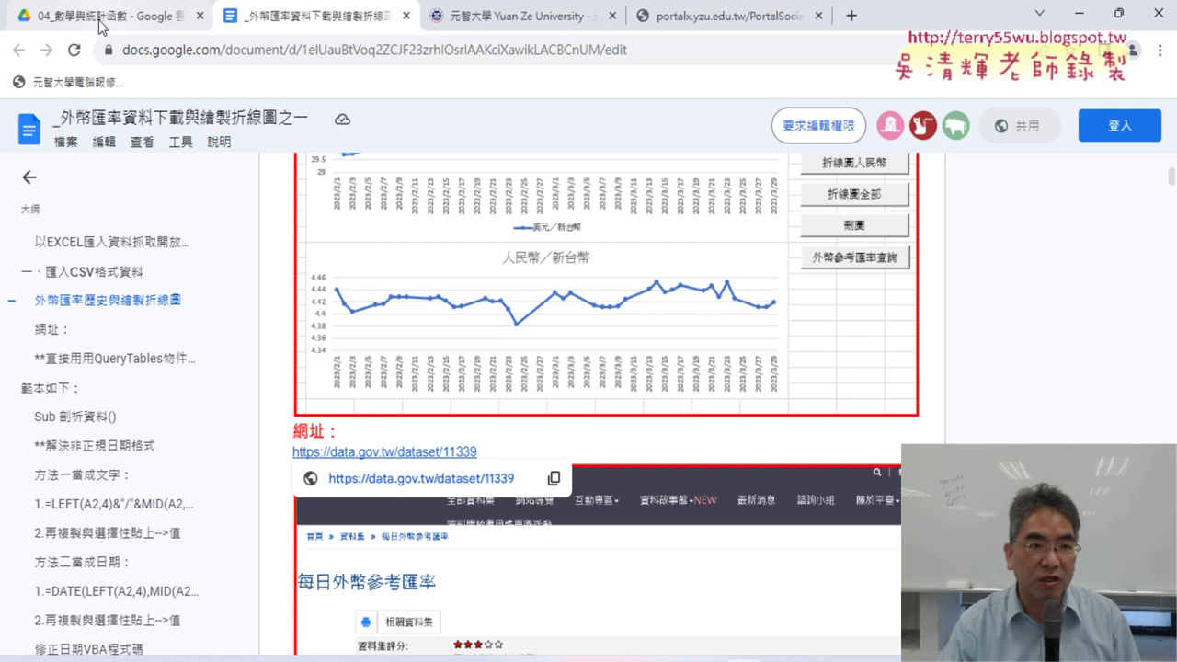
Open the dataset page in a new tab and review the 每日外幣參考匯率 title and currency fields.
click(393, 484)
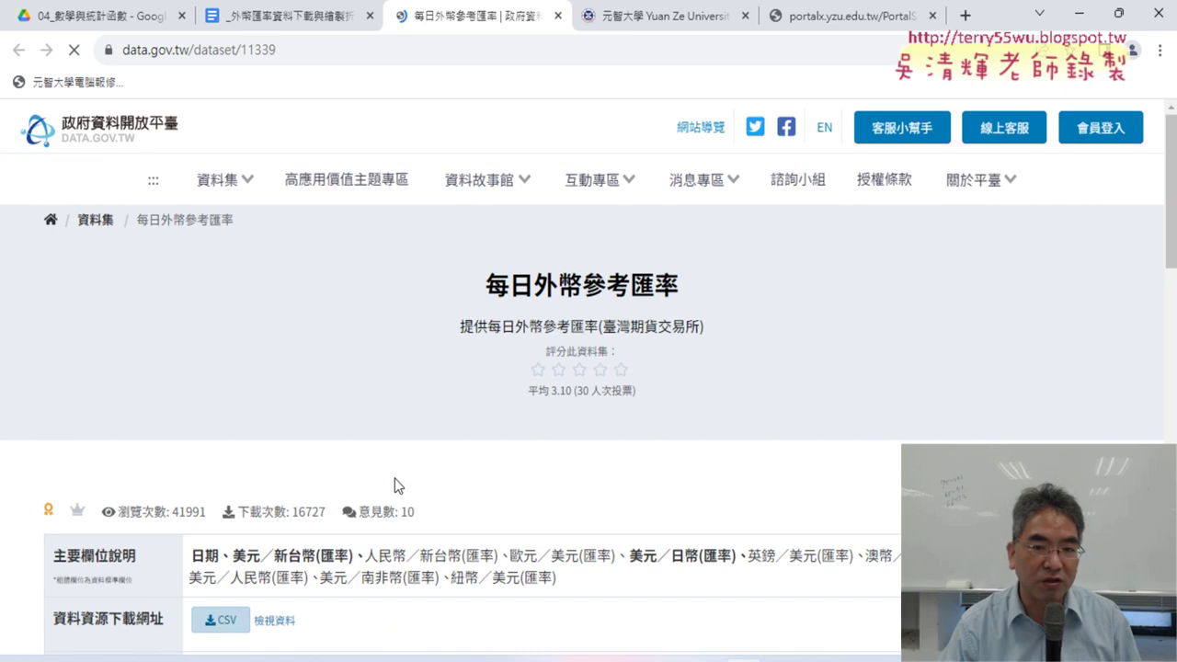
drag(480, 290, 685, 296)
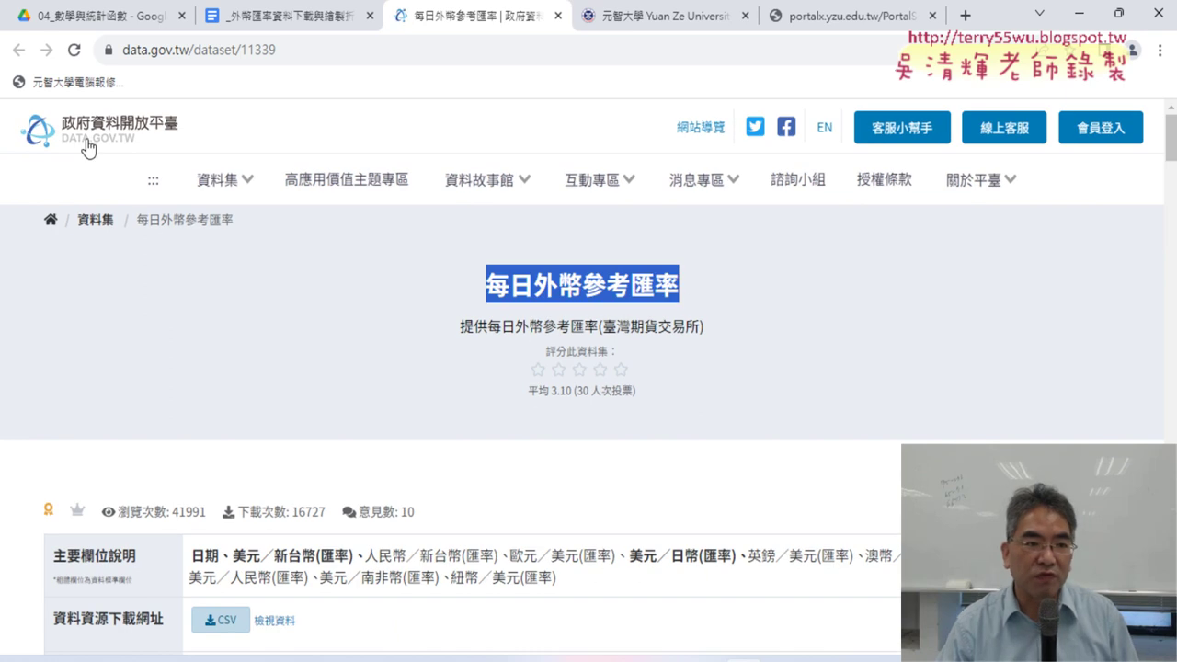
scroll(680, 340, down, 2)
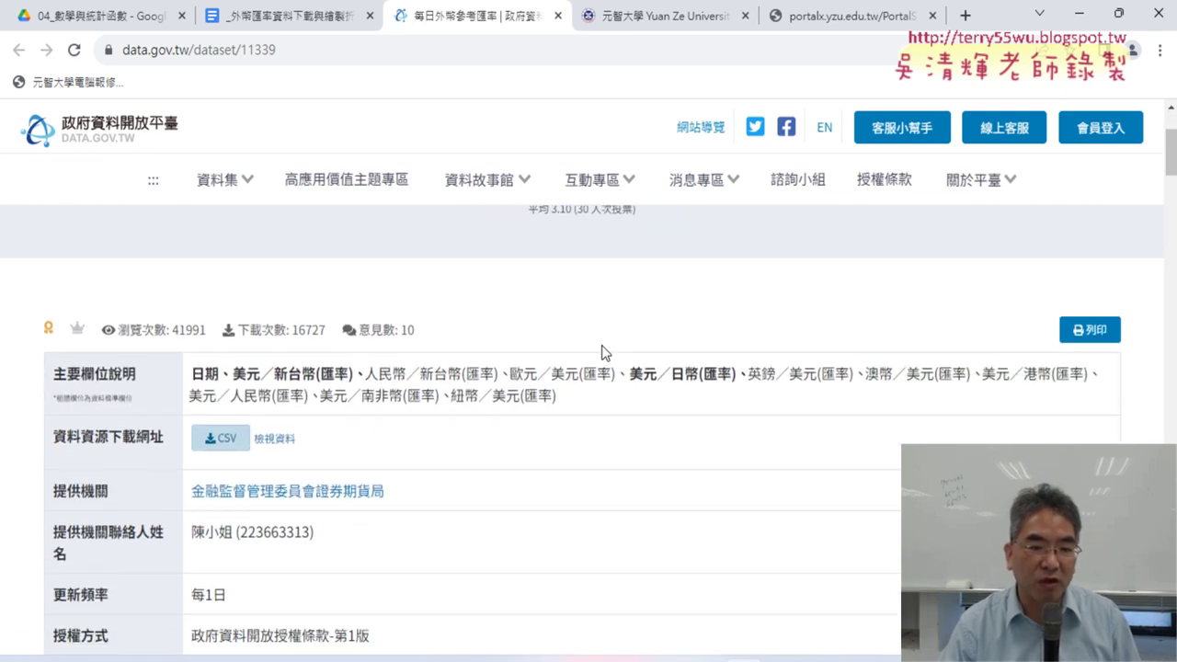
drag(366, 373, 572, 399)
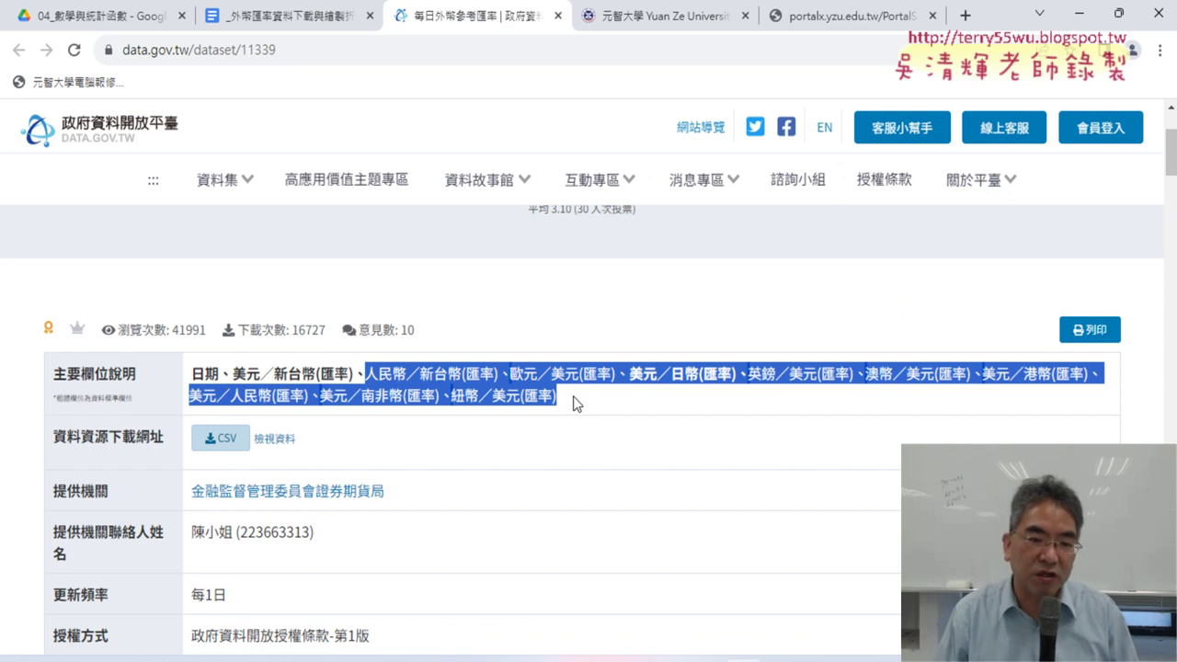
click(595, 384)
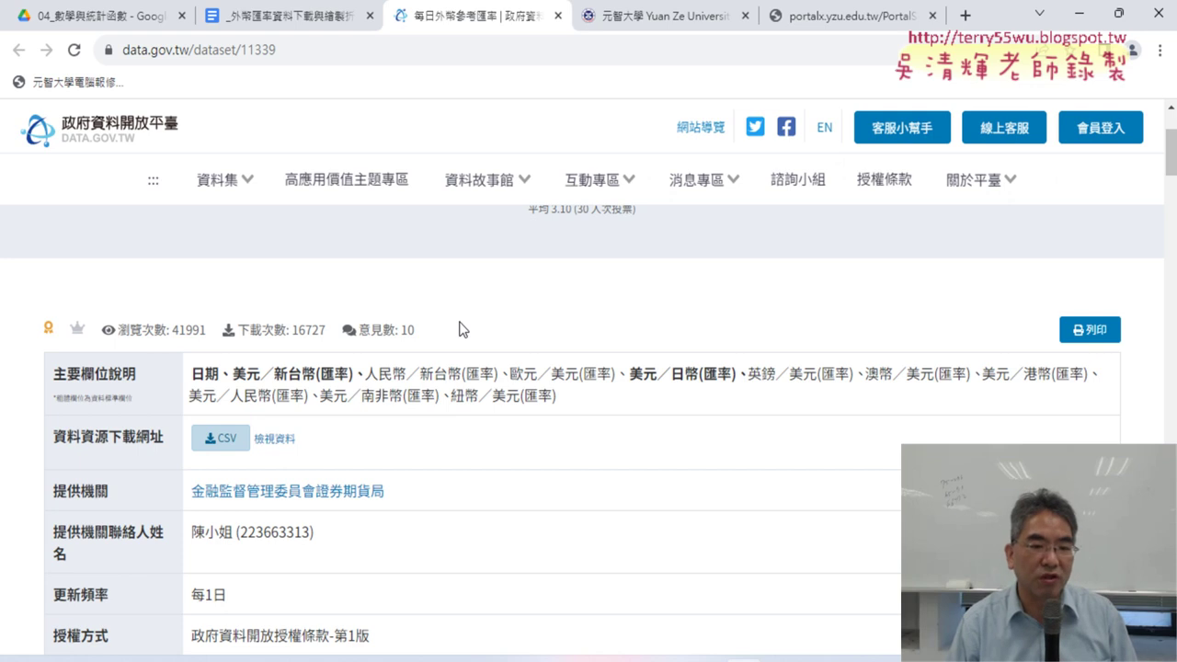
mouse_move(276, 374)
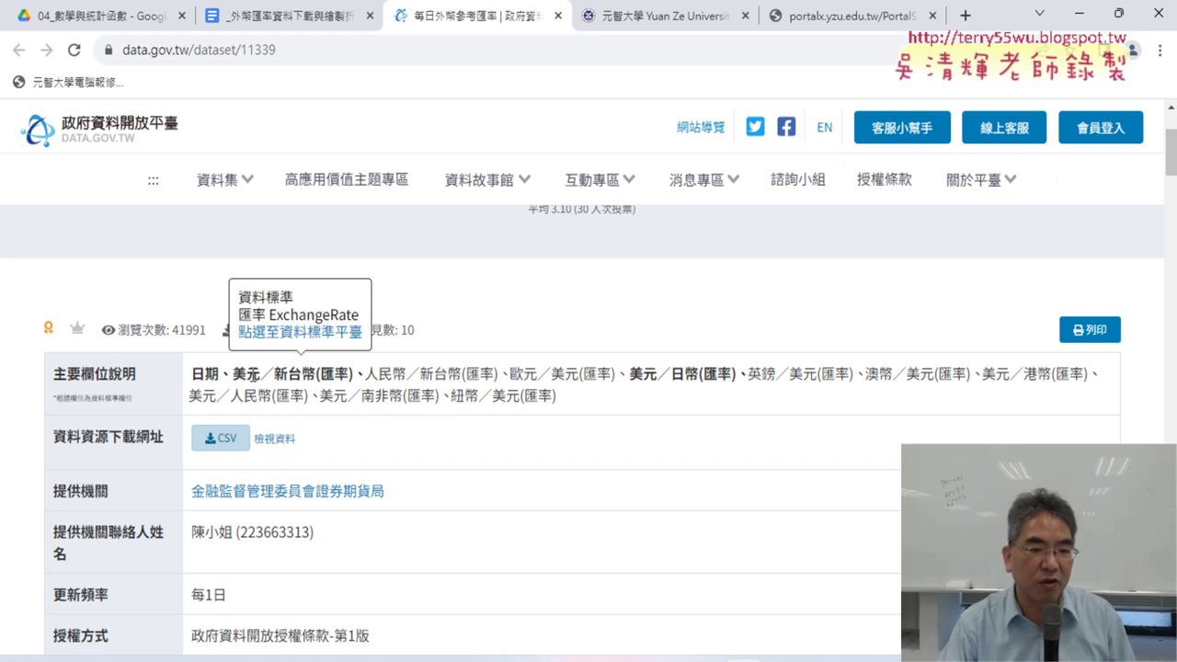
drag(264, 374, 234, 377)
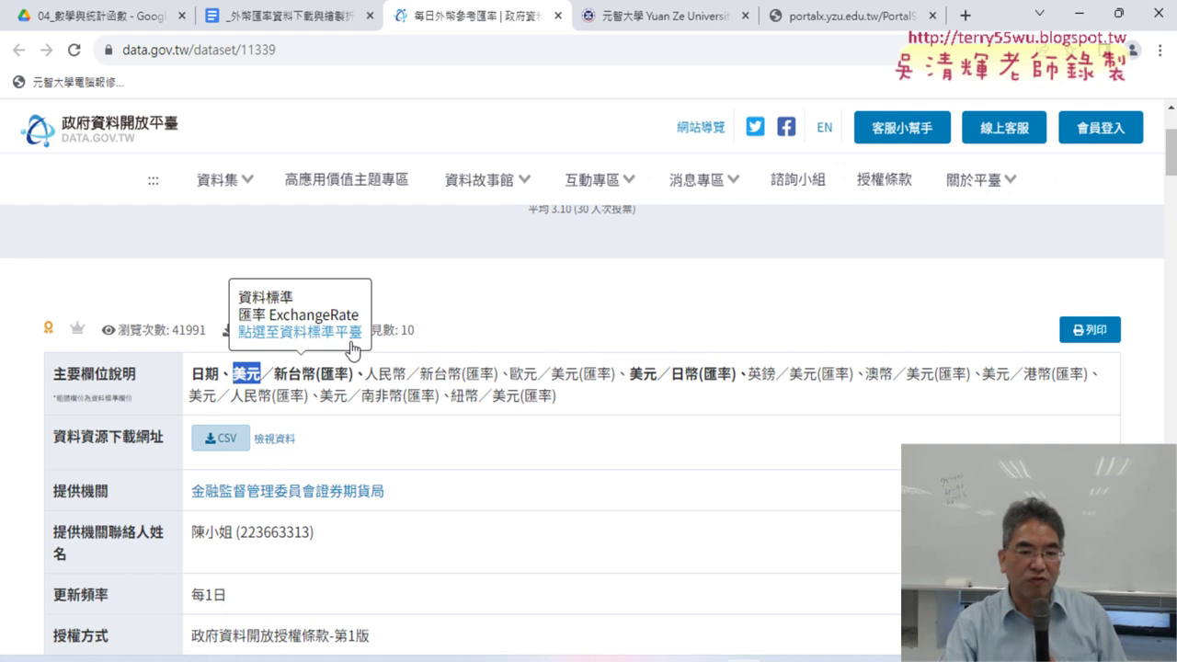
Download the exchange-rate dataset as a CSV file and open it in Excel.
scroll(500, 366, down, 1)
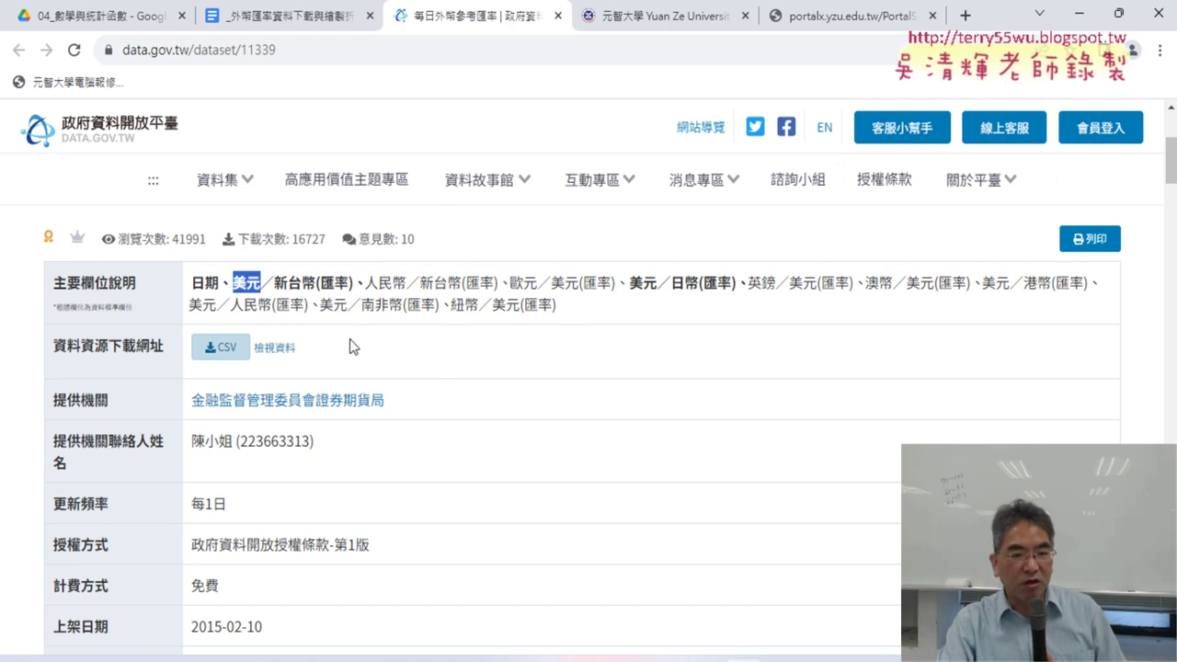
scroll(349, 344, down, 1)
scroll(426, 360, down, 3)
scroll(426, 360, up, 3)
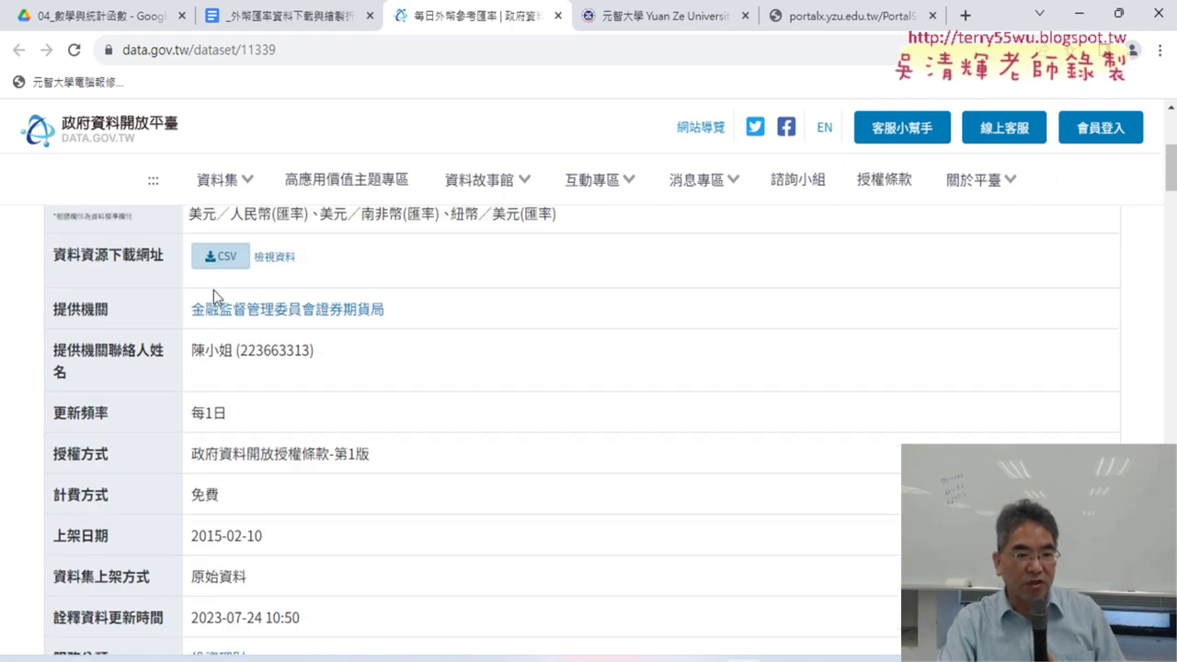
click(228, 263)
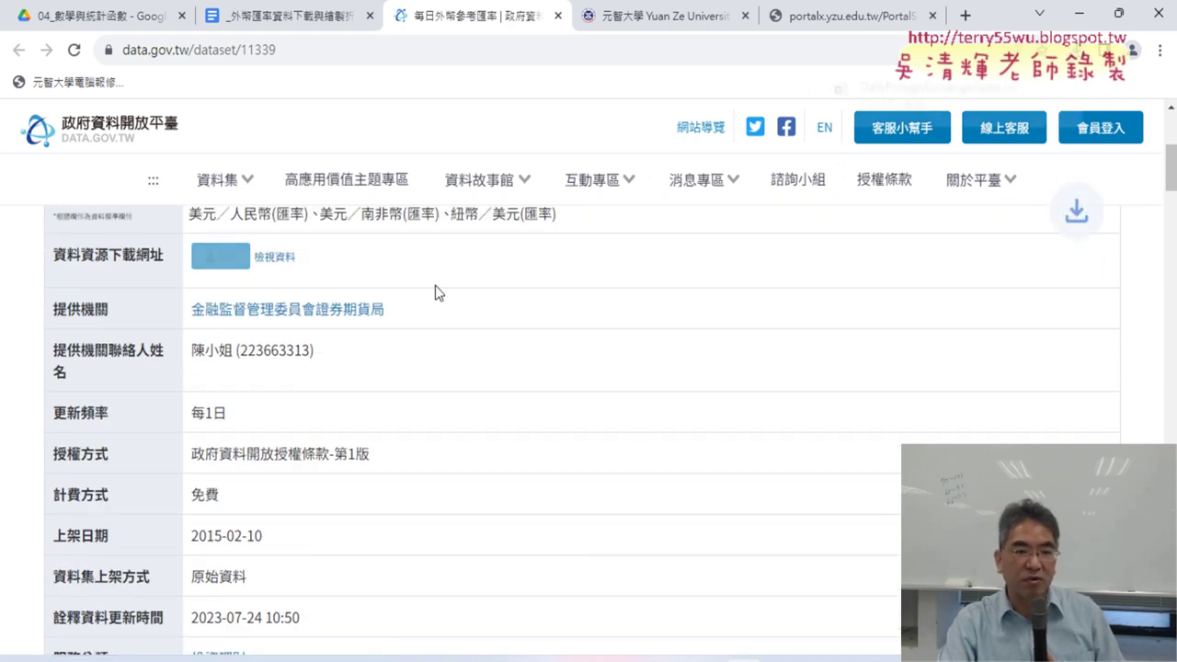
click(978, 96)
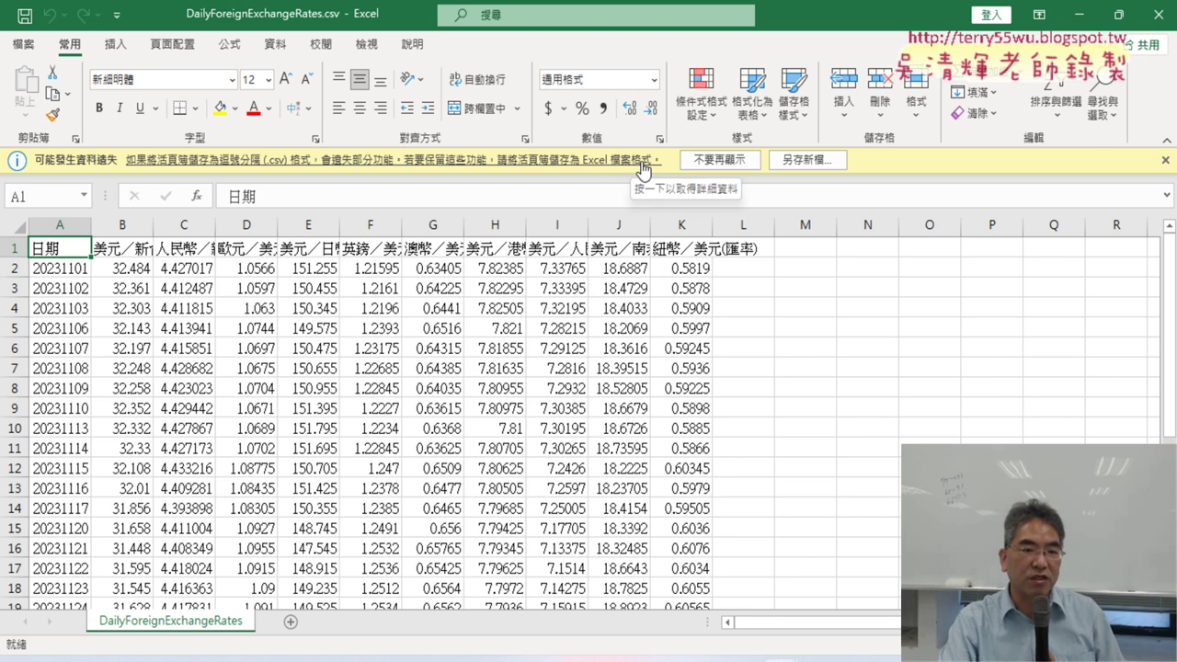
Widen column B to show the full 美元／新台幣(匯率) header and inspect rates in B2, B22, B23.
drag(153, 224, 228, 230)
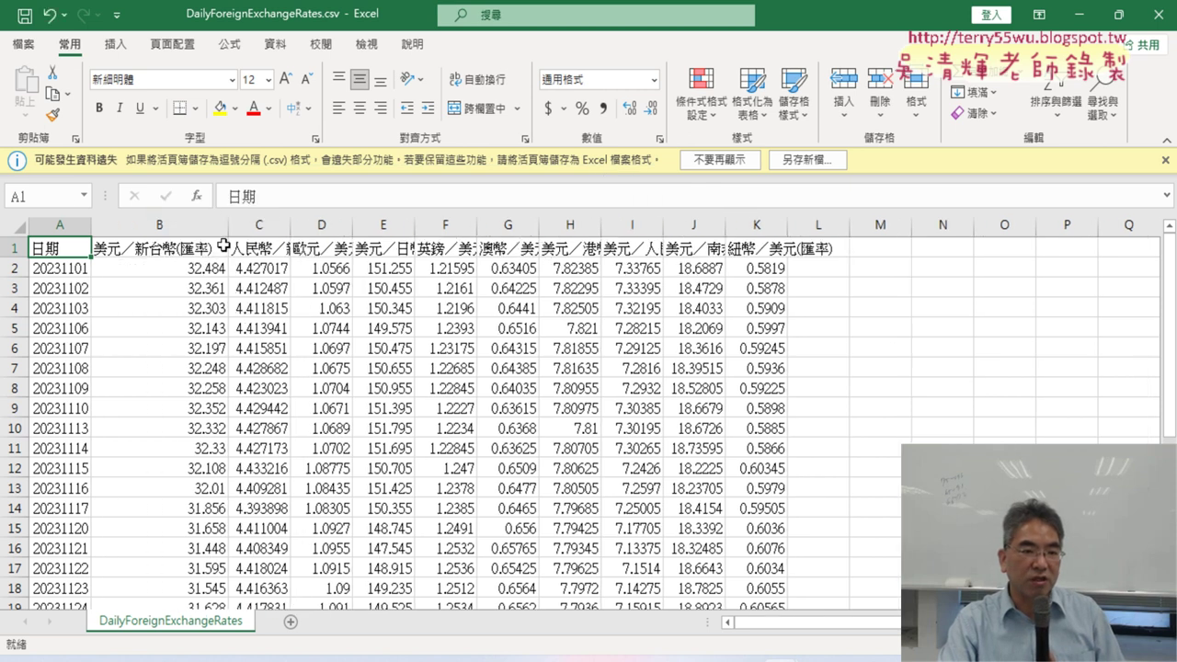
click(200, 273)
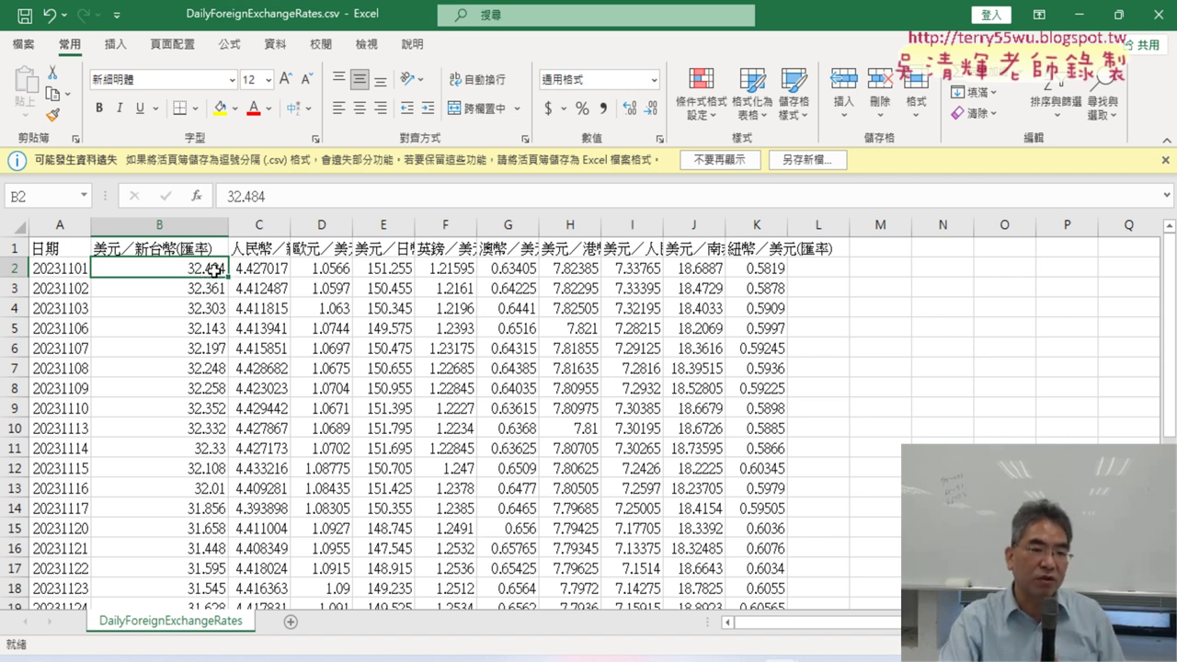
scroll(203, 284, down, 1)
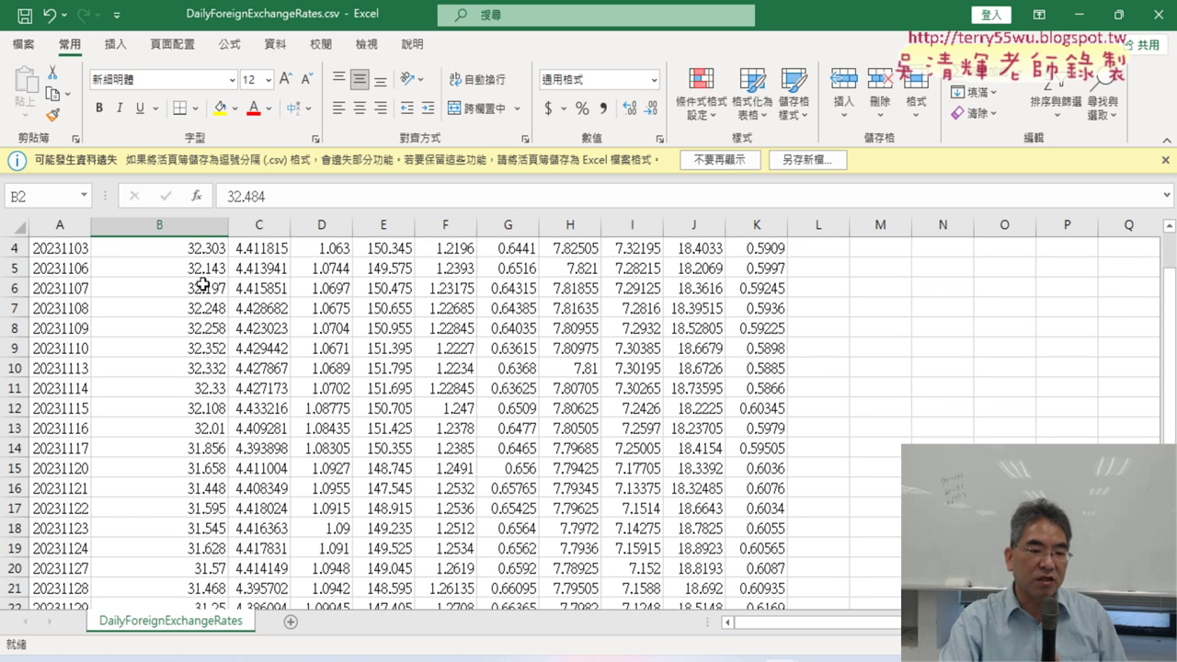
scroll(203, 284, down, 2)
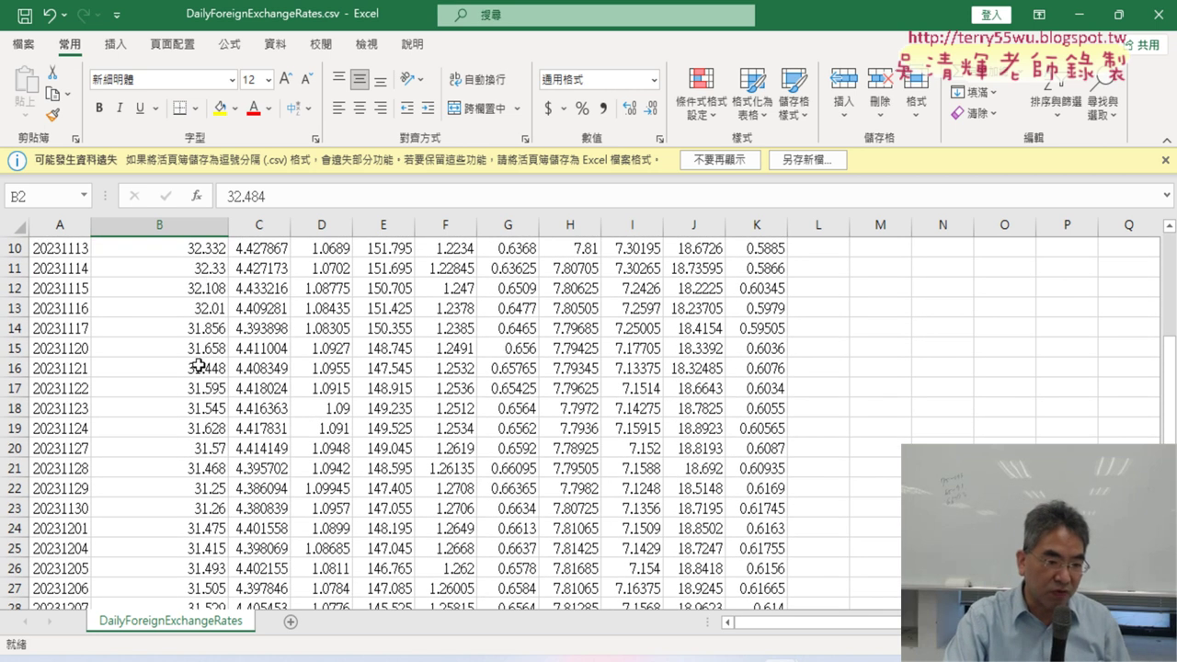
click(192, 488)
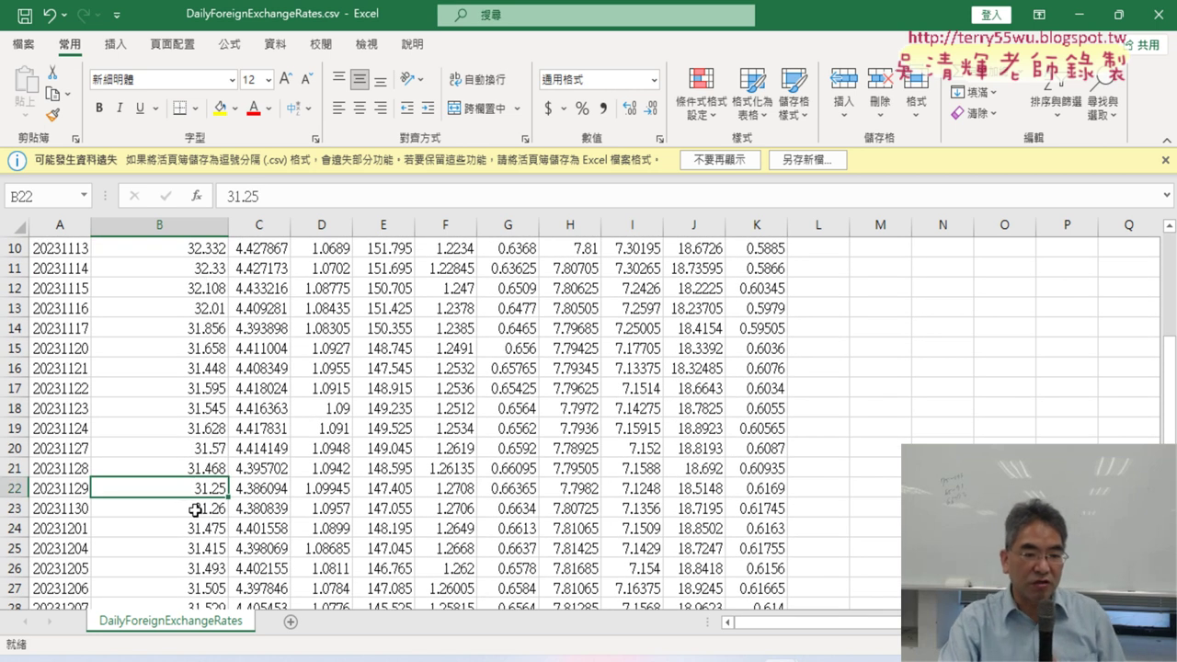
click(195, 510)
click(196, 487)
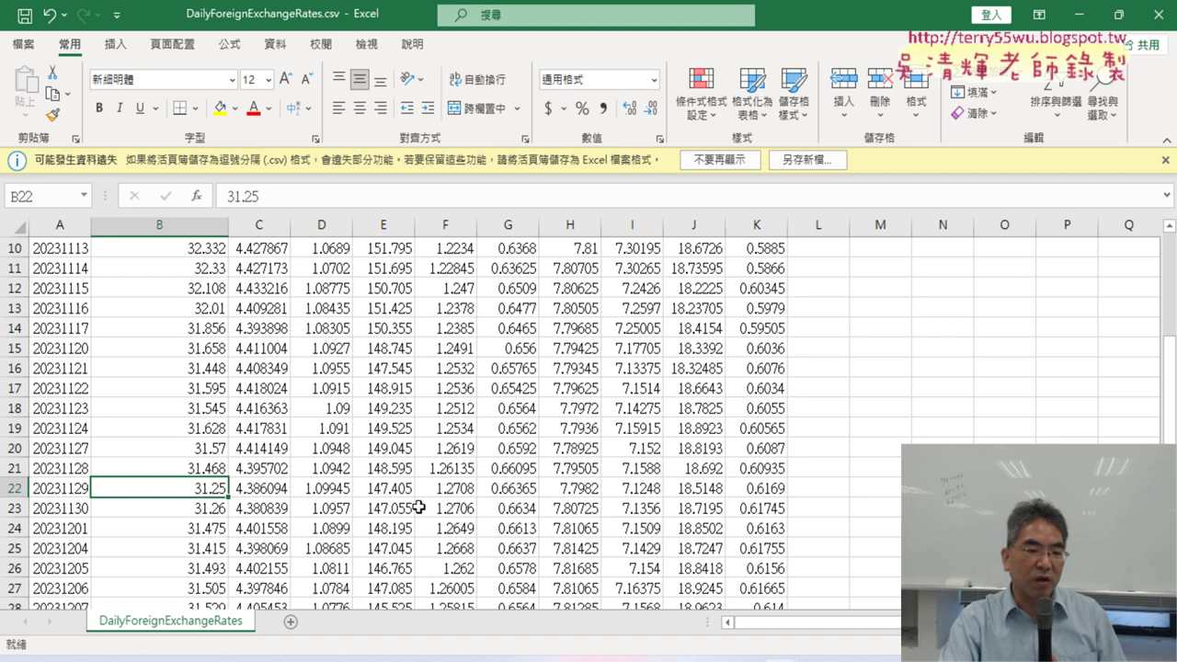
Recheck the rates in cells B2, B21 and B32.
scroll(418, 506, up, 3)
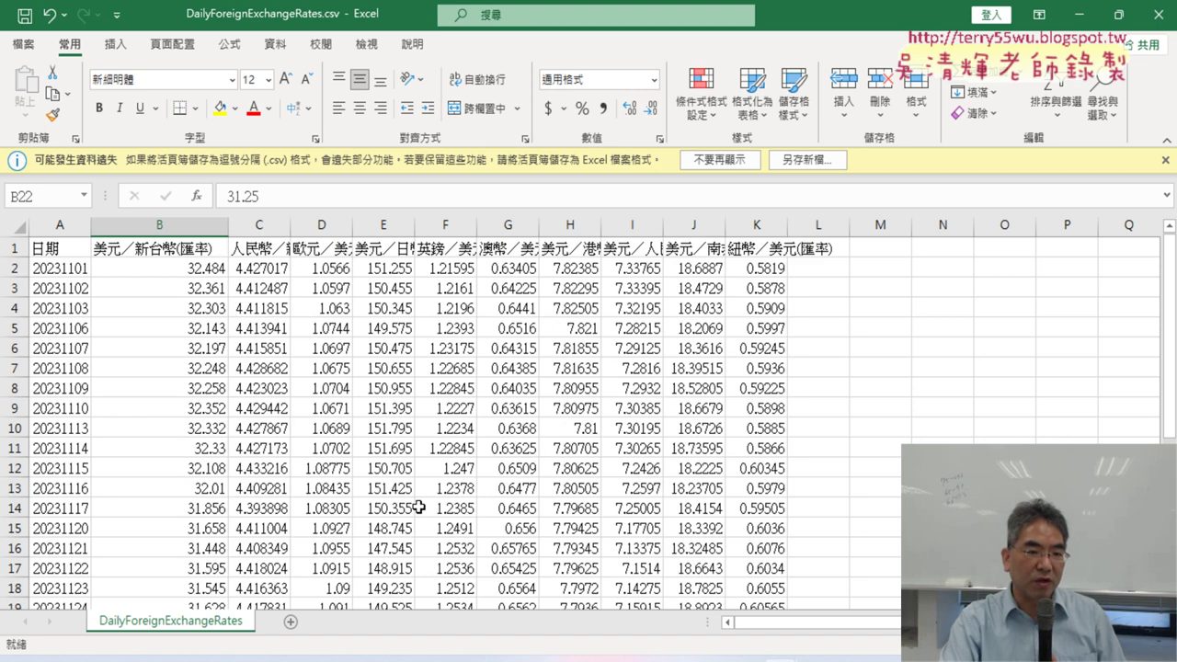
click(213, 268)
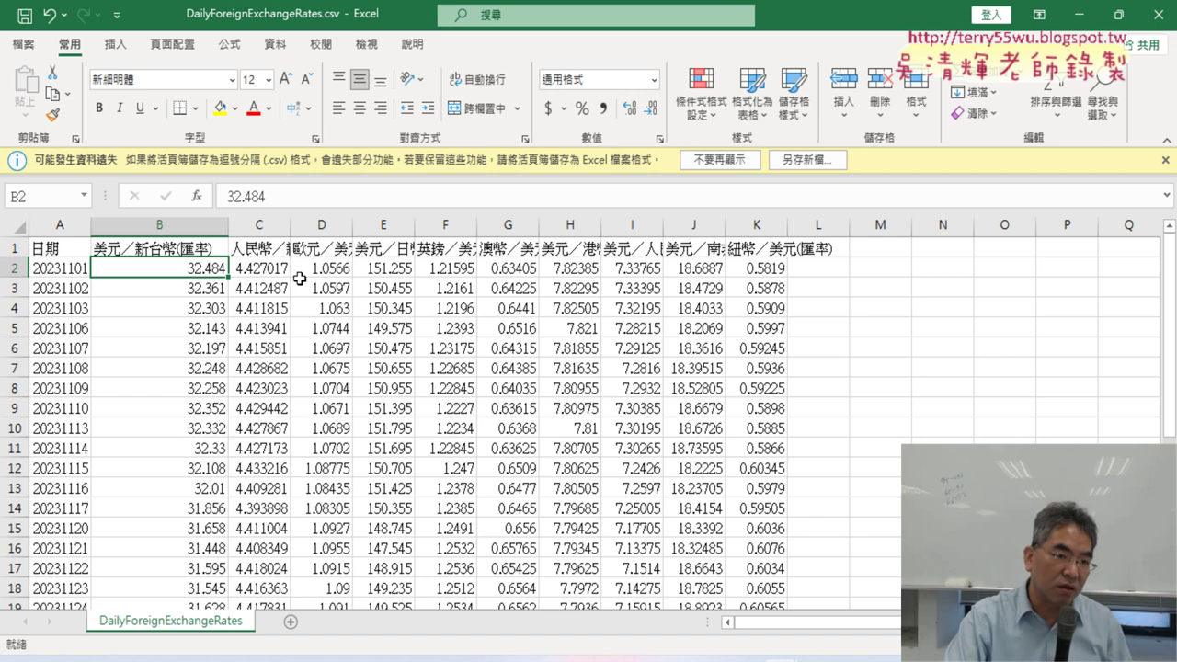
scroll(216, 368, down, 3)
scroll(211, 372, down, 2)
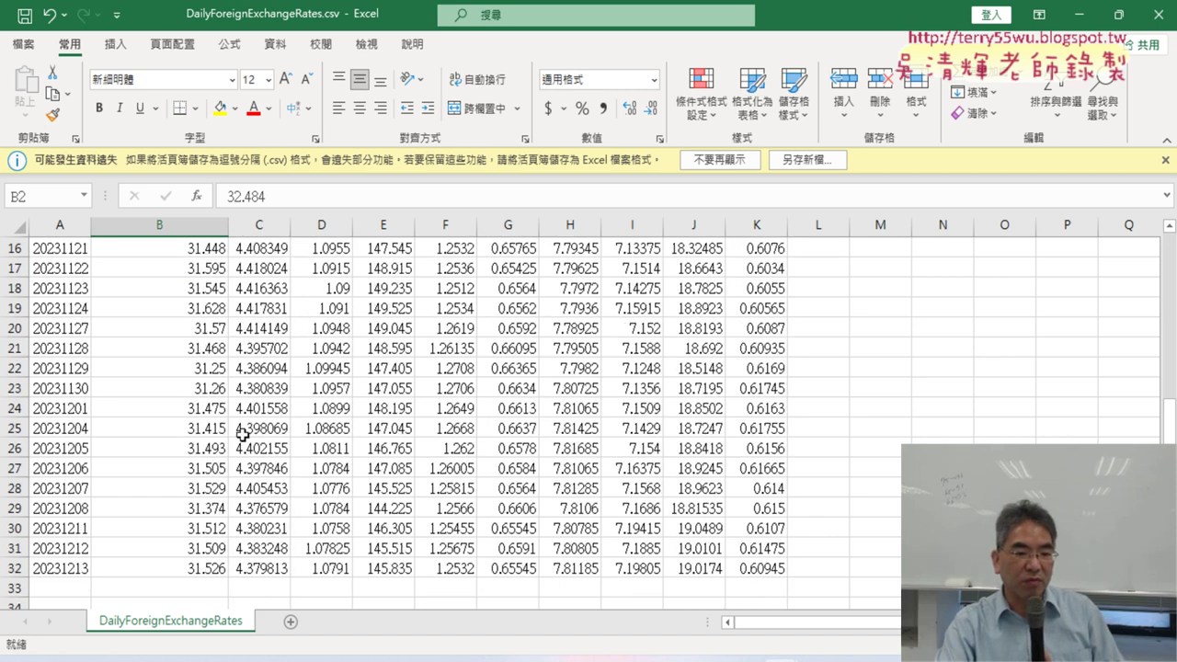
click(199, 349)
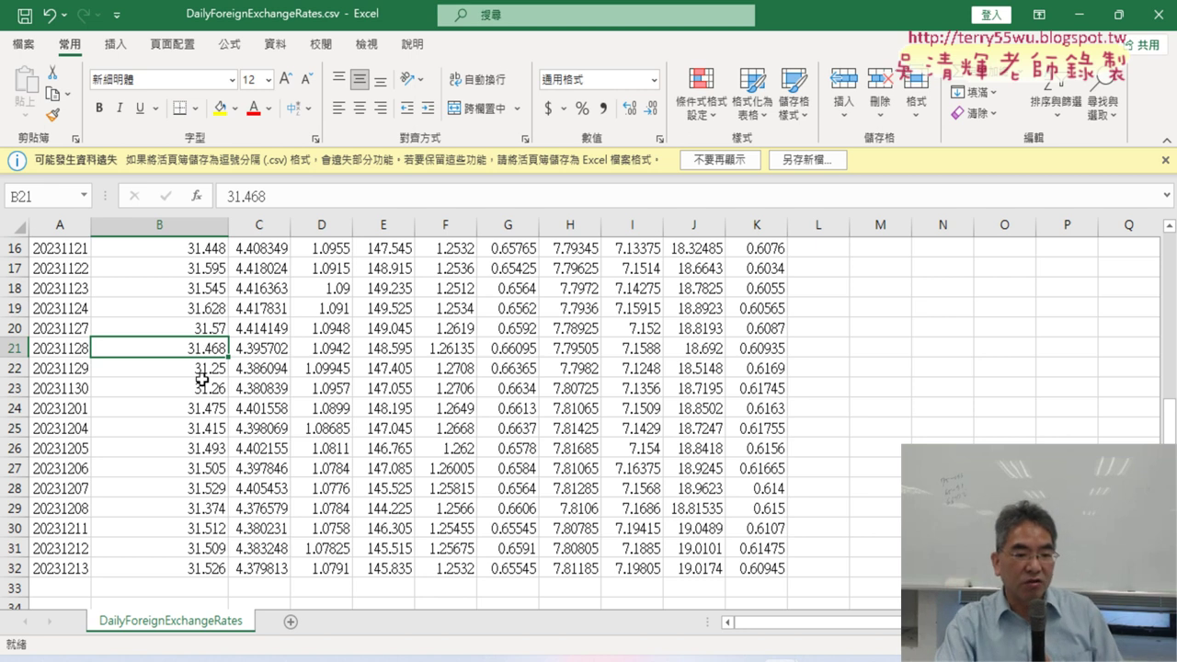
click(197, 563)
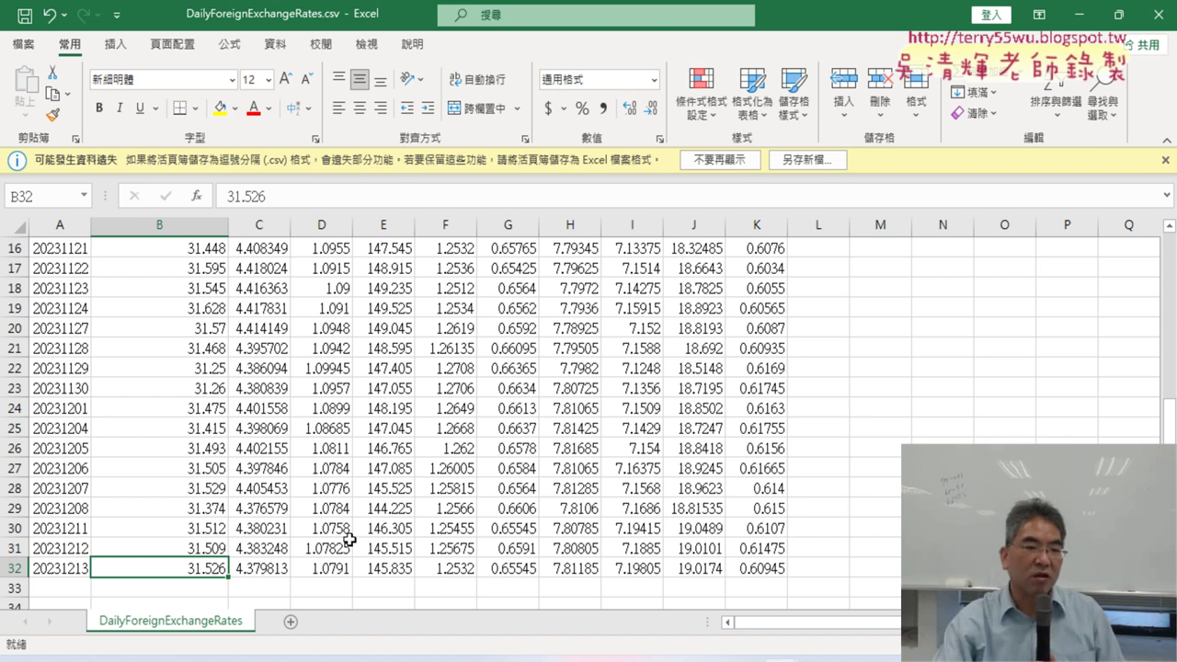
scroll(269, 428, up, 5)
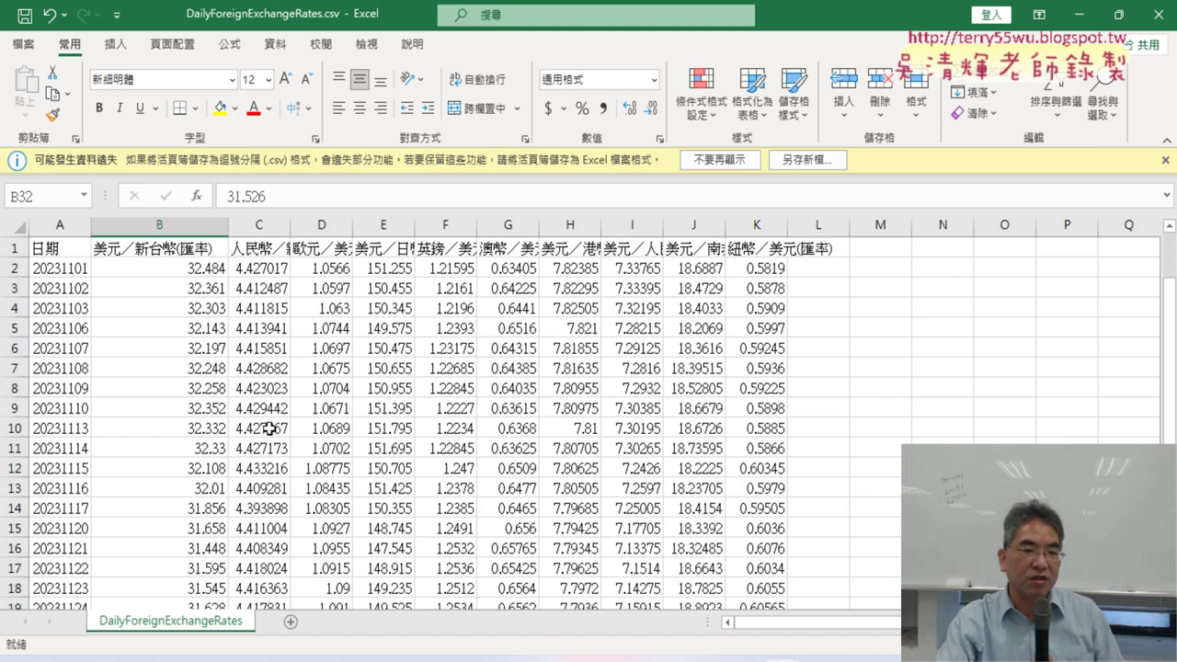
Select B2, then alternate between Excel and Chrome, ending on the data.gov.tw dataset page.
click(191, 268)
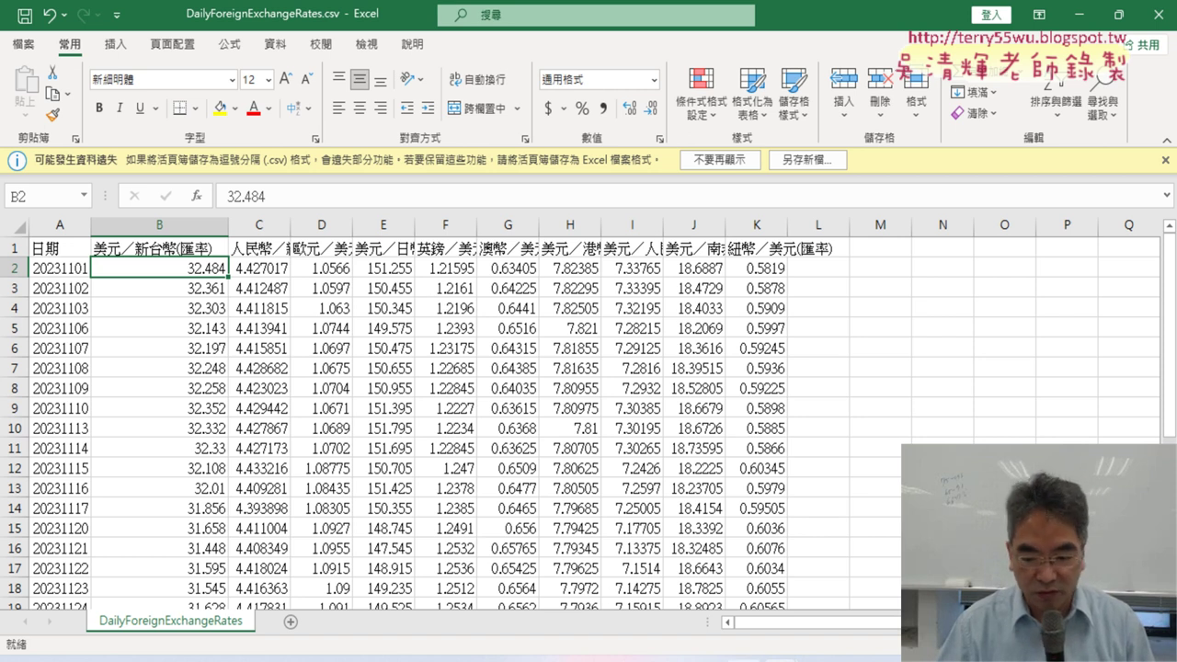
key(alt+Tab)
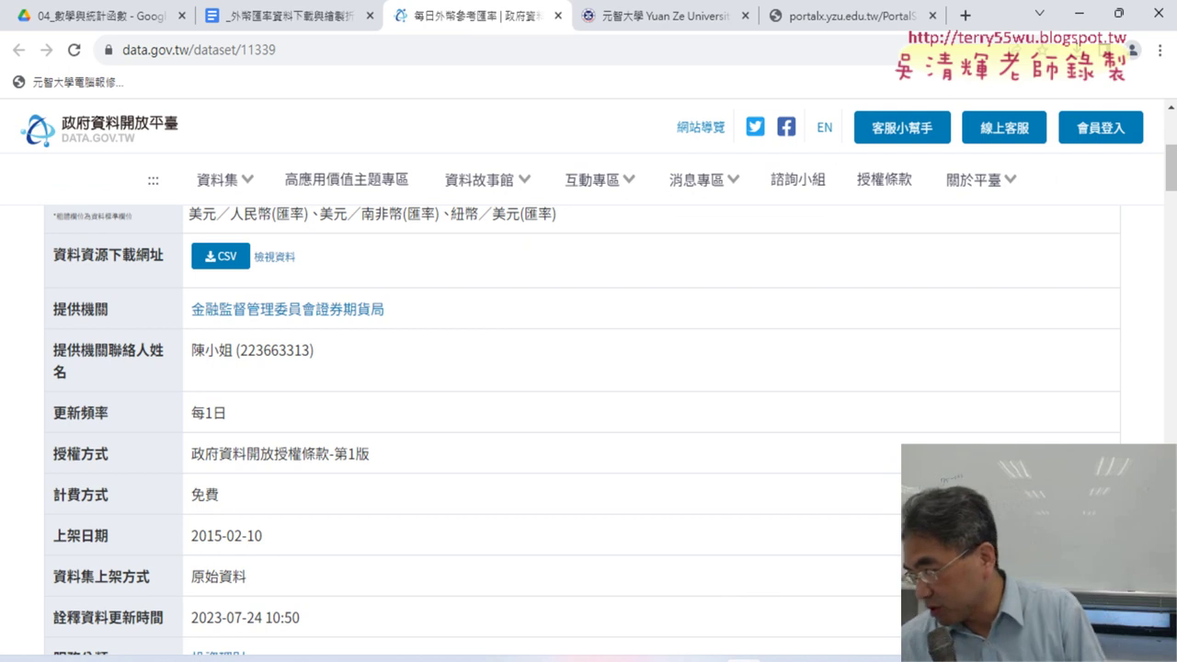
key(alt+Tab)
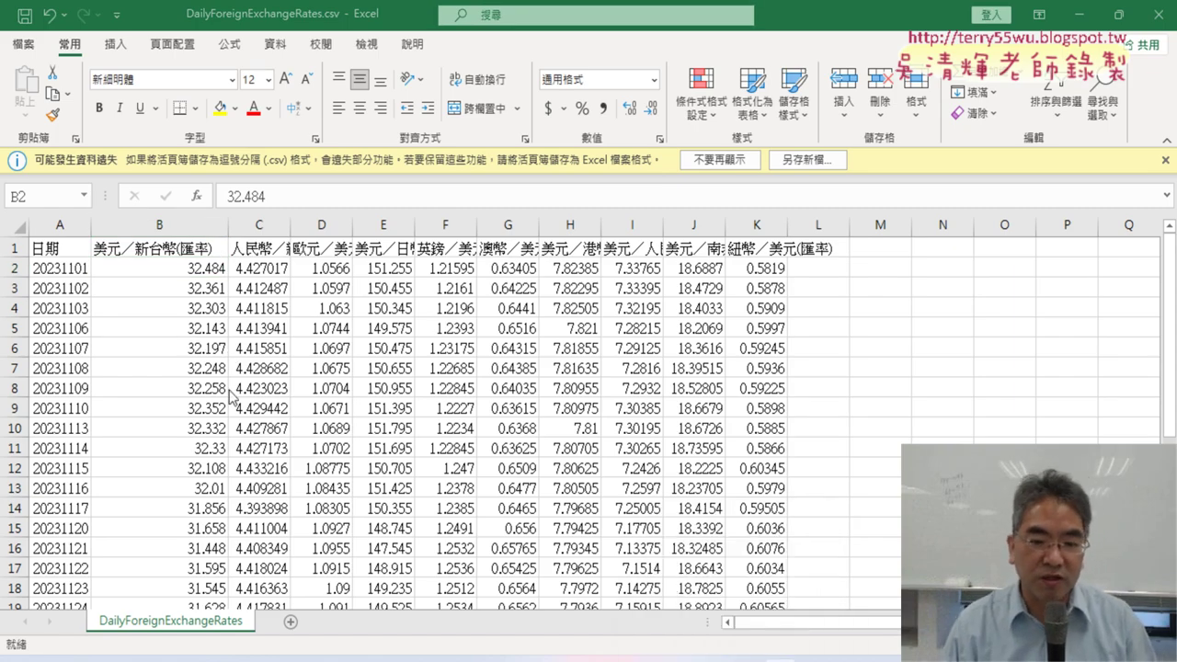
key(alt+Tab)
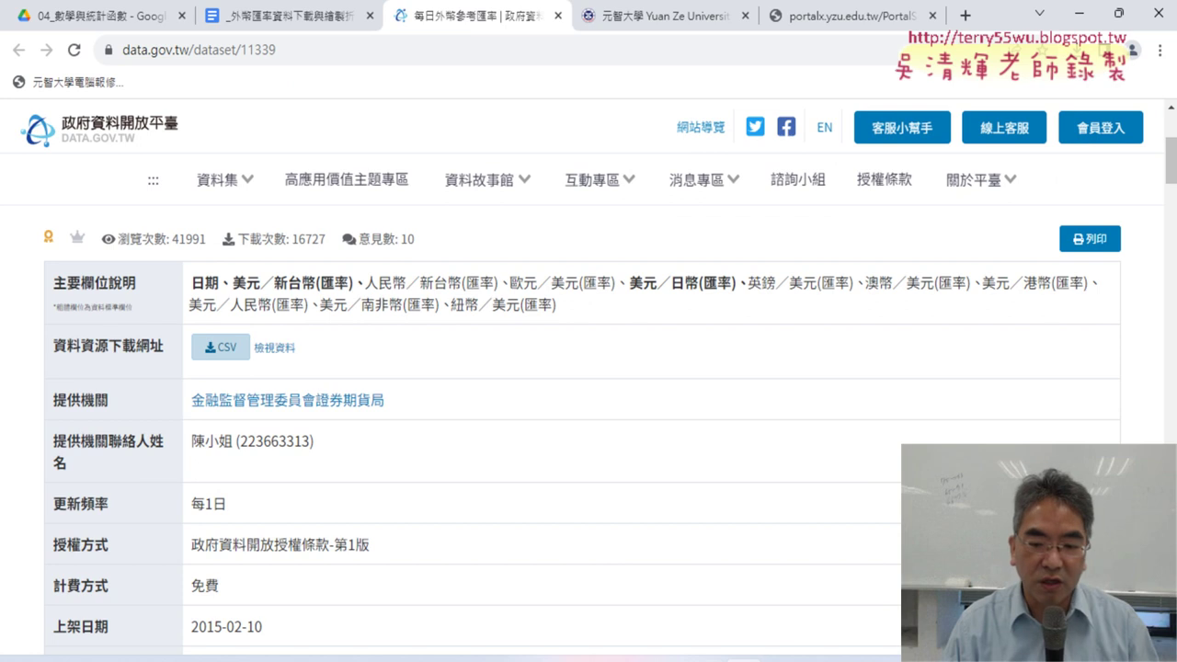
In the .xlsm workbook, select the 美元／新台幣(匯率) column data and run the 美元折線圖 macro.
click(679, 591)
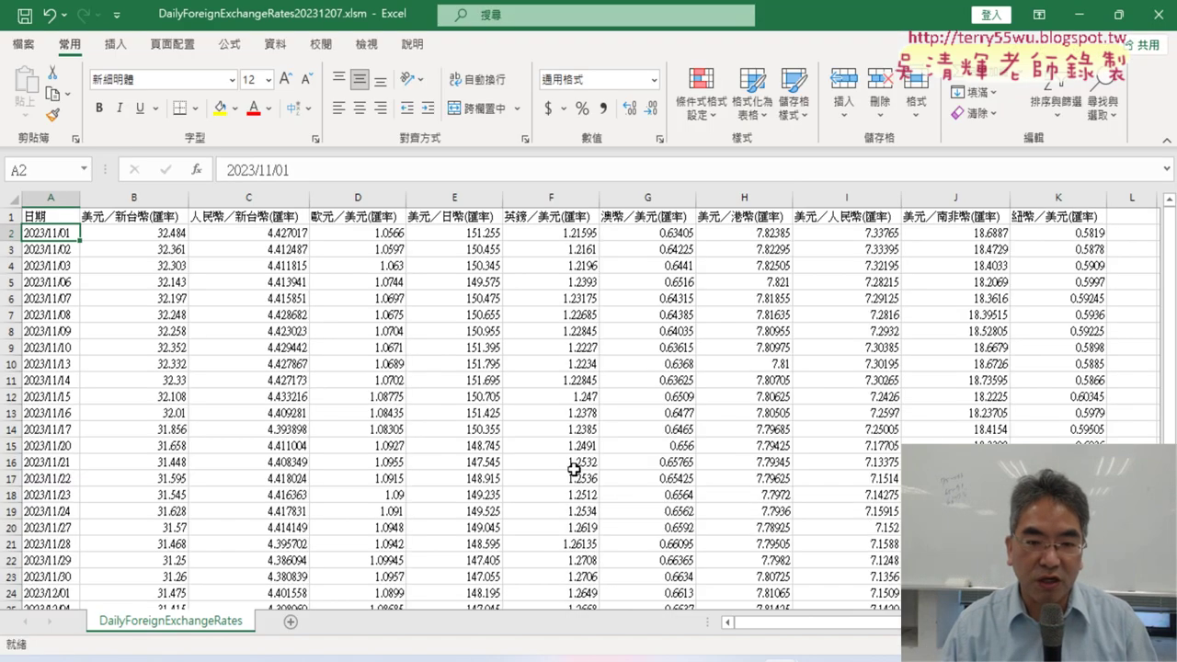
click(139, 214)
key(ctrl+shift+Down)
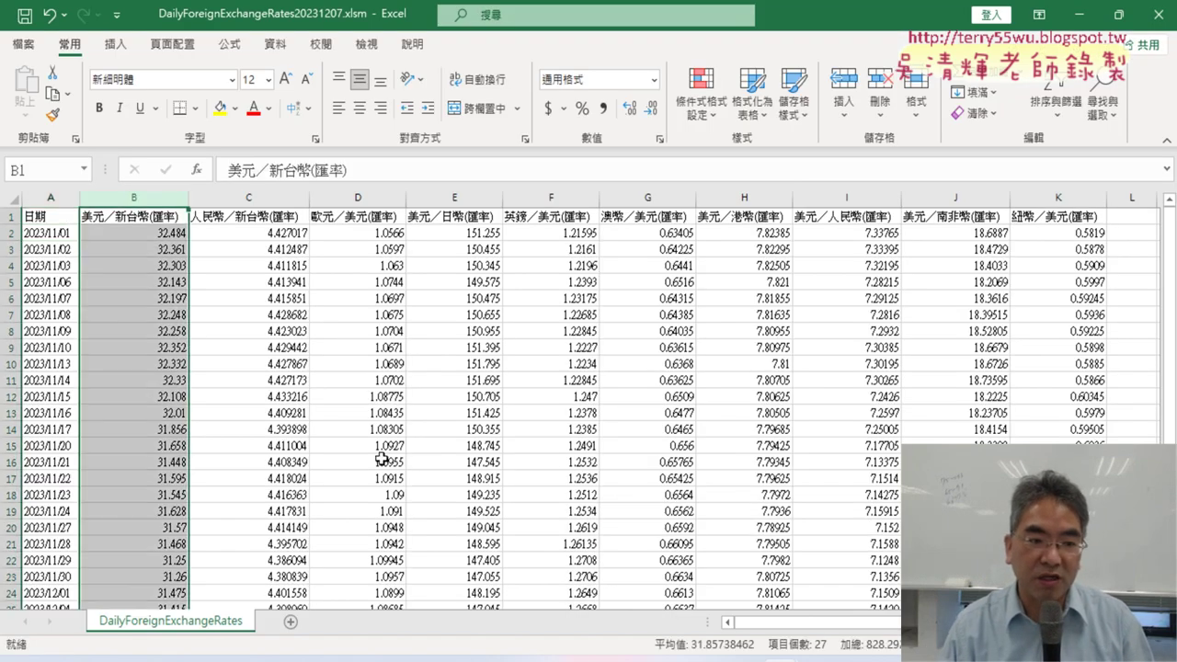
drag(890, 630, 928, 624)
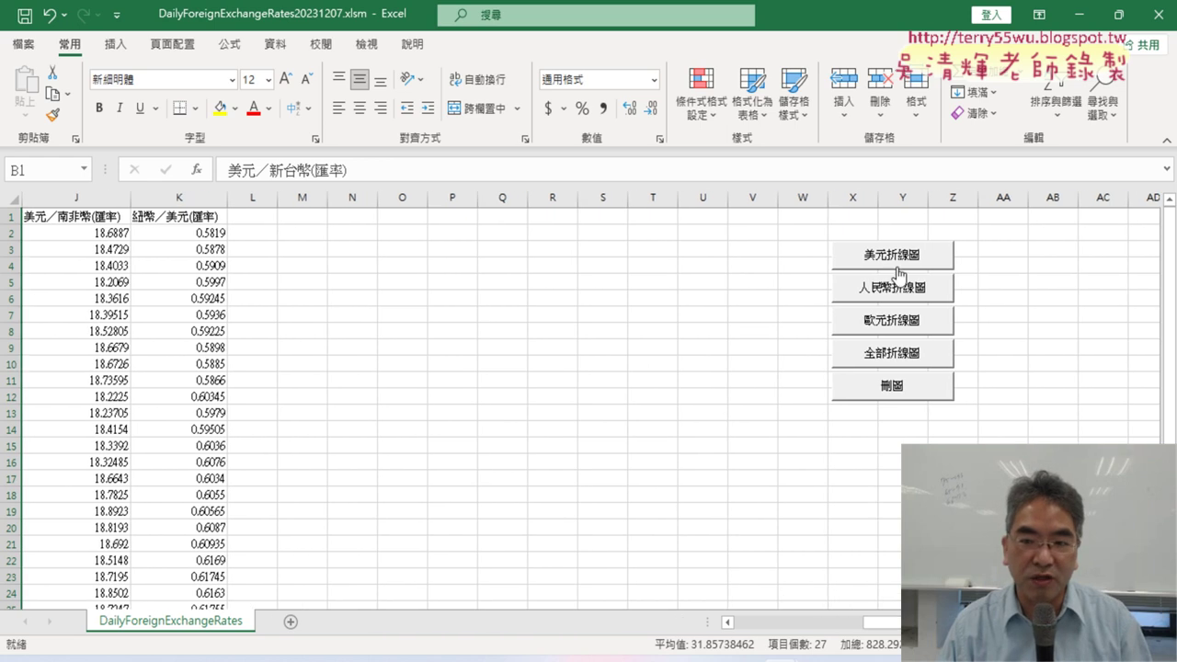
click(892, 260)
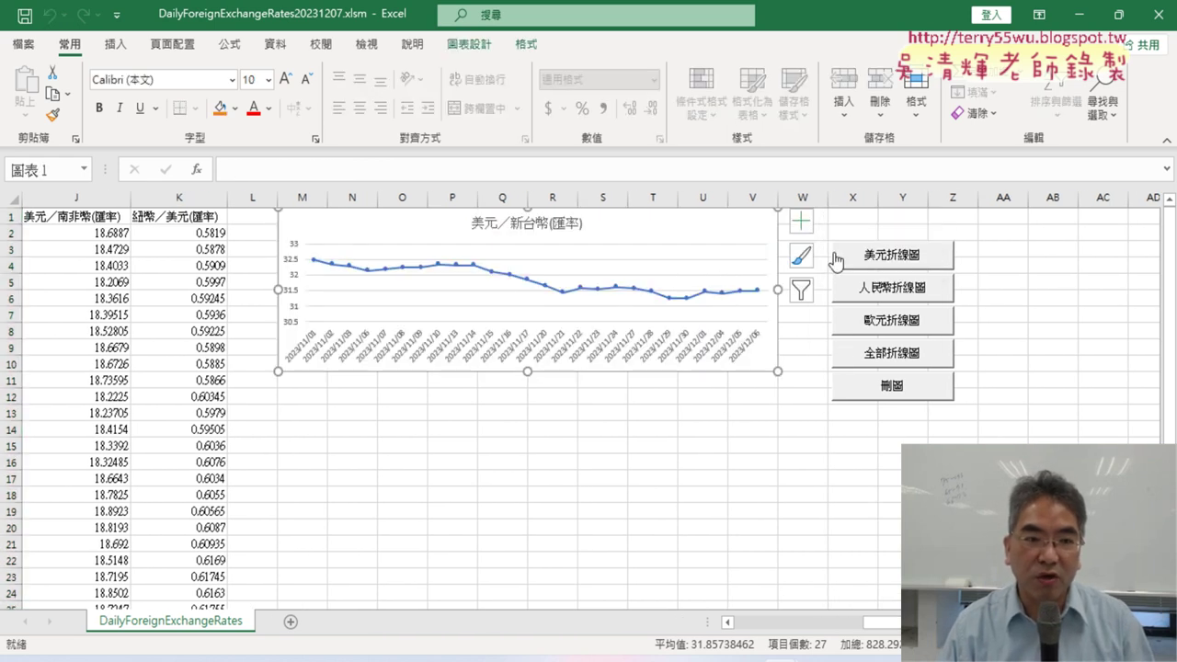
click(819, 500)
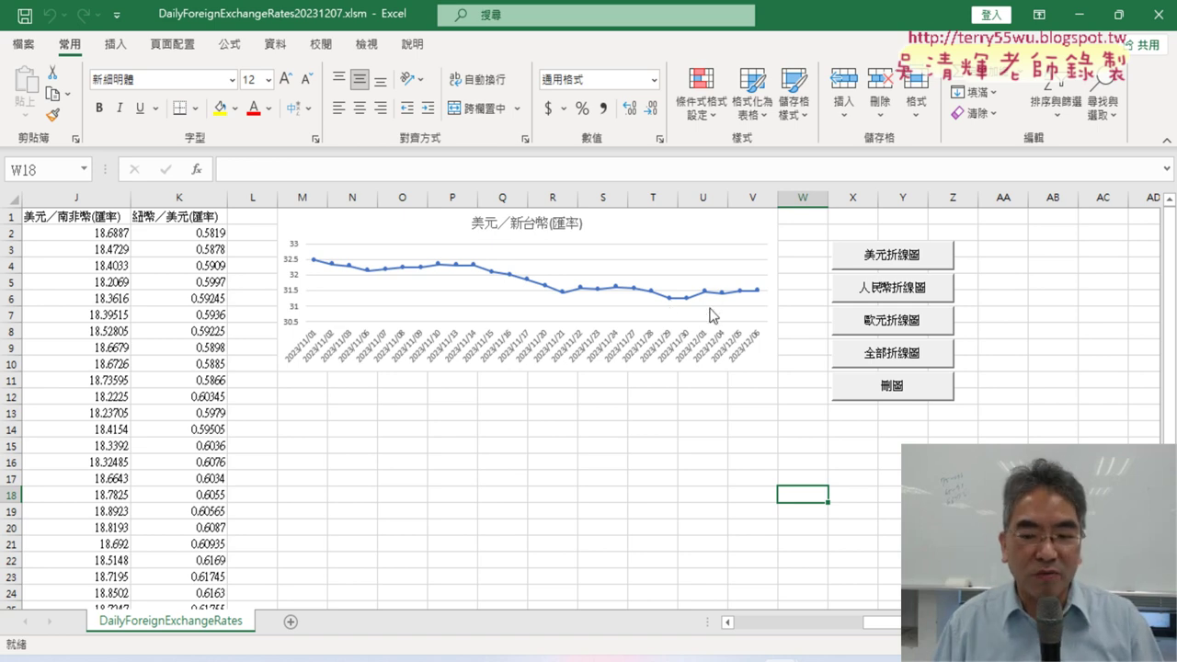
drag(881, 622, 800, 632)
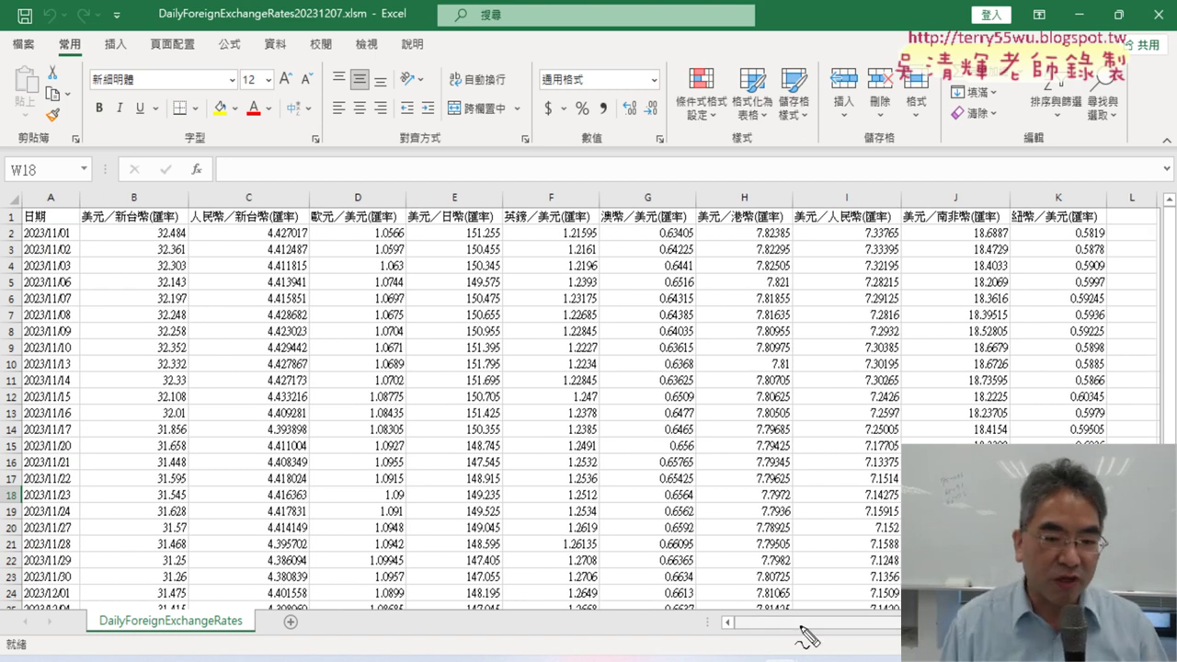
drag(19, 209, 19, 484)
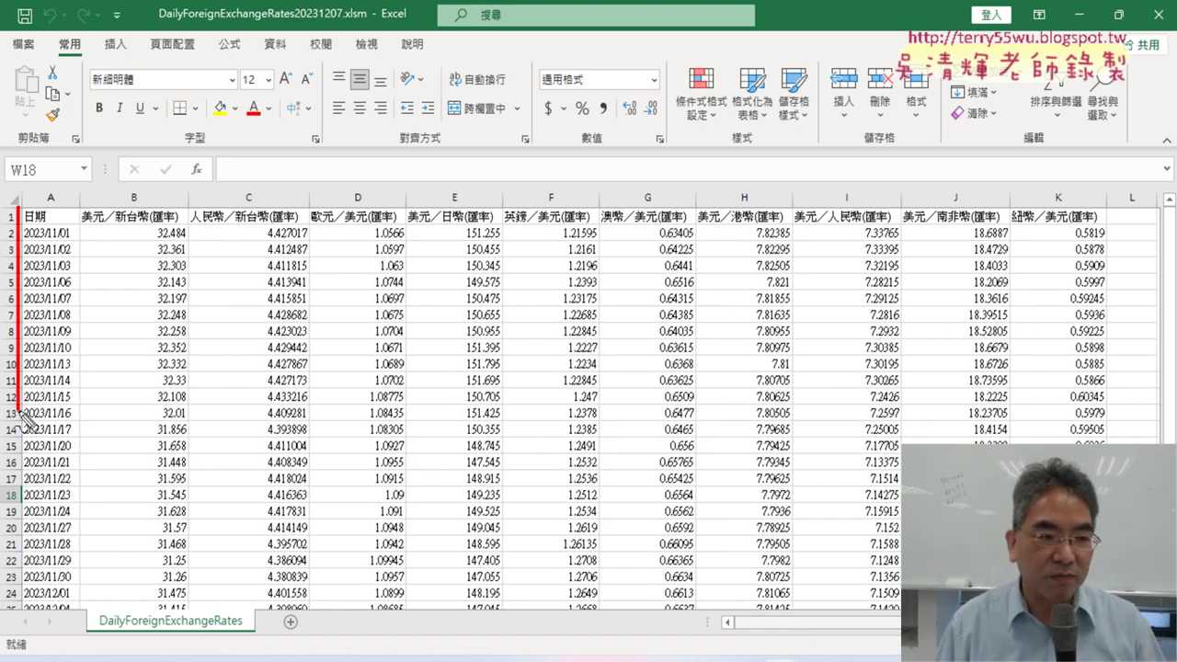
drag(27, 217, 190, 601)
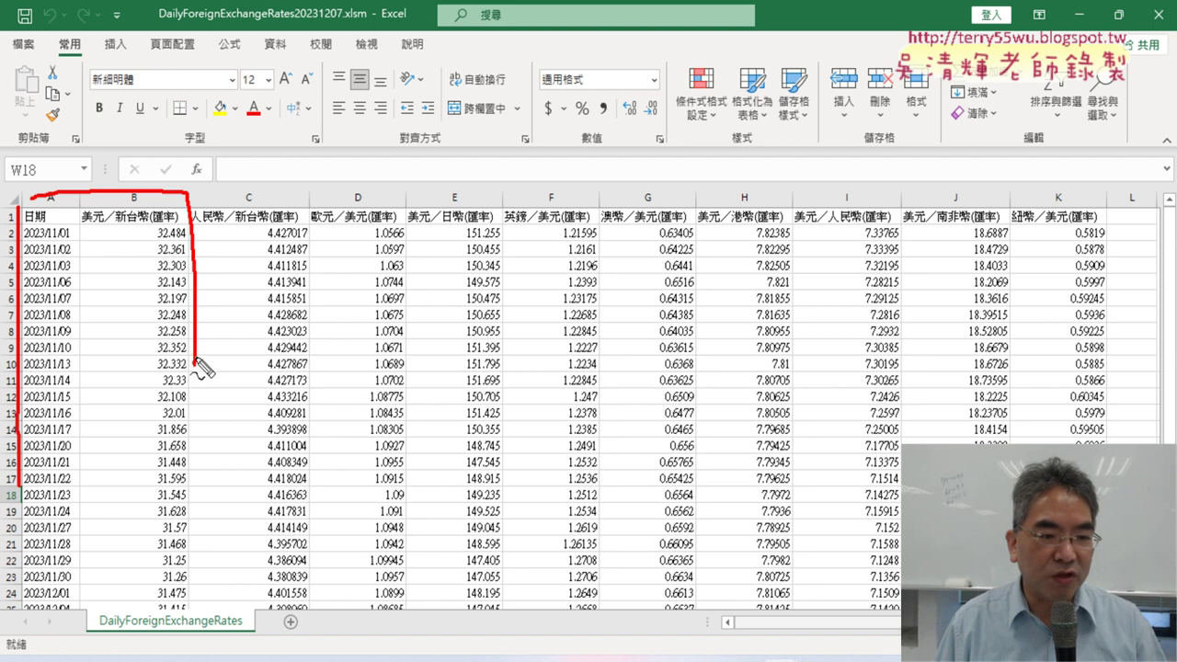
drag(24, 474, 118, 593)
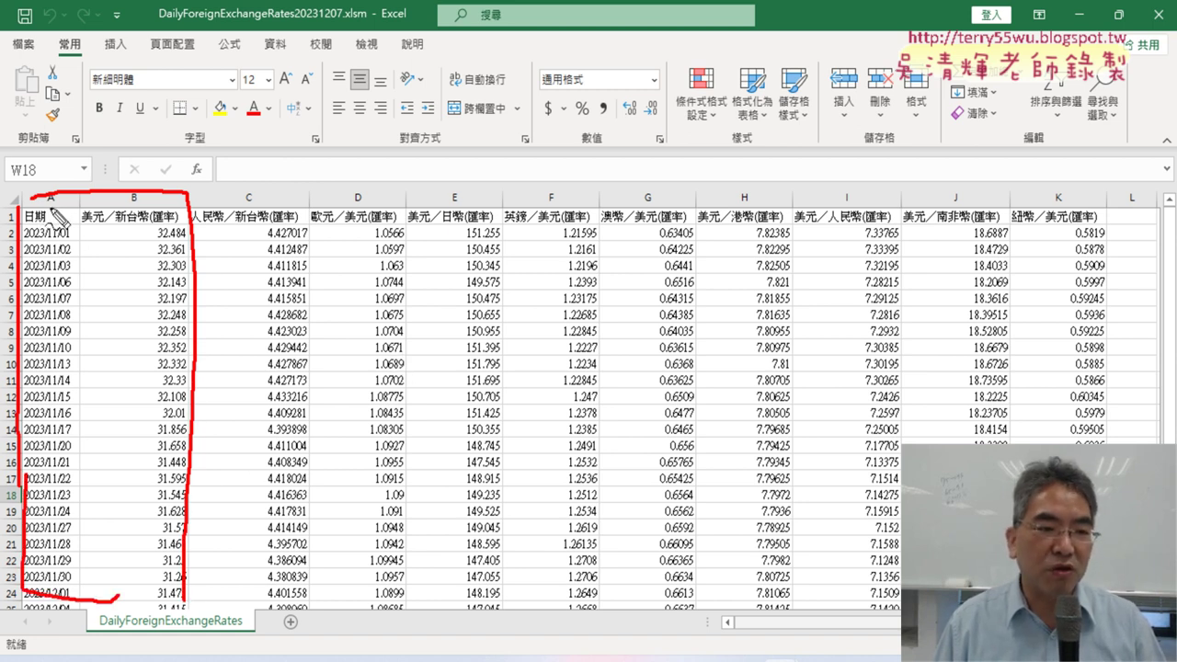
drag(84, 153, 79, 643)
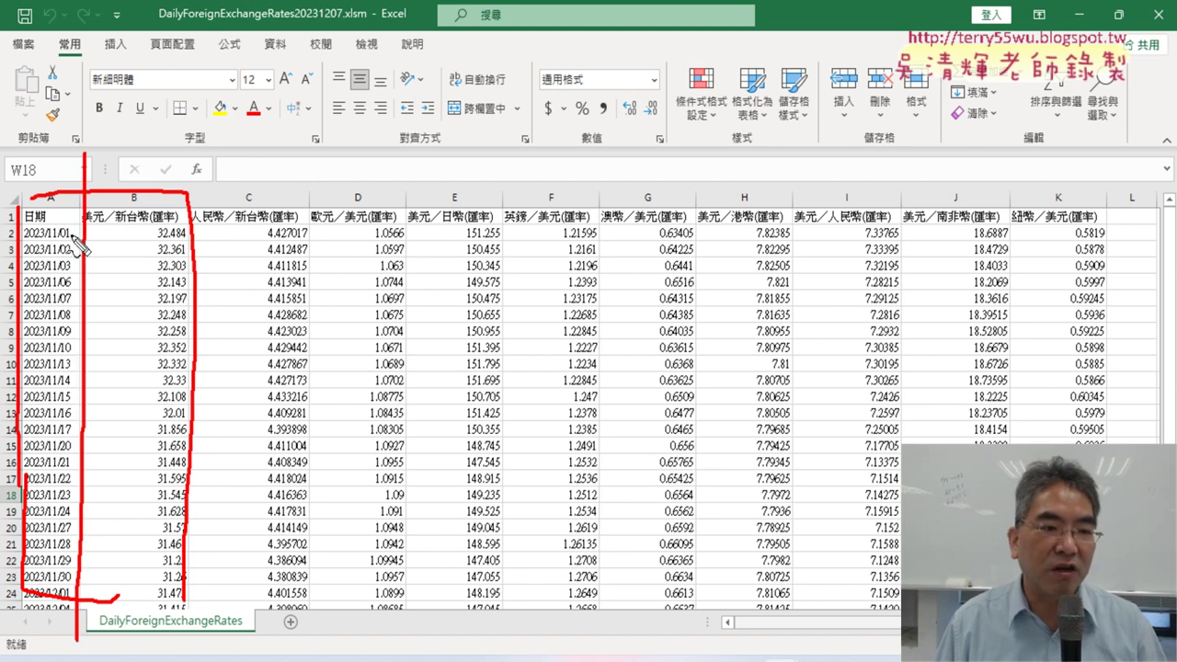
mouse_move(55, 224)
mouse_down()
mouse_move(42, 236)
mouse_move(62, 219)
mouse_move(103, 228)
mouse_up()
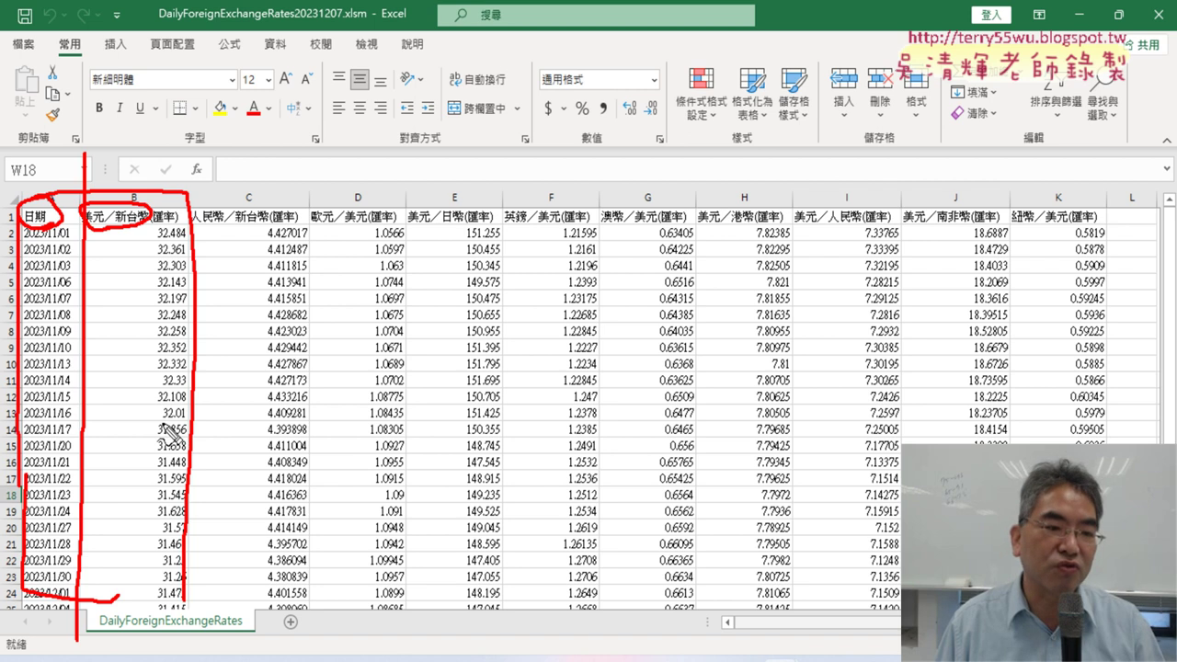
mouse_move(236, 42)
mouse_down()
mouse_move(231, 155)
mouse_move(372, 156)
mouse_up()
key(Escape)
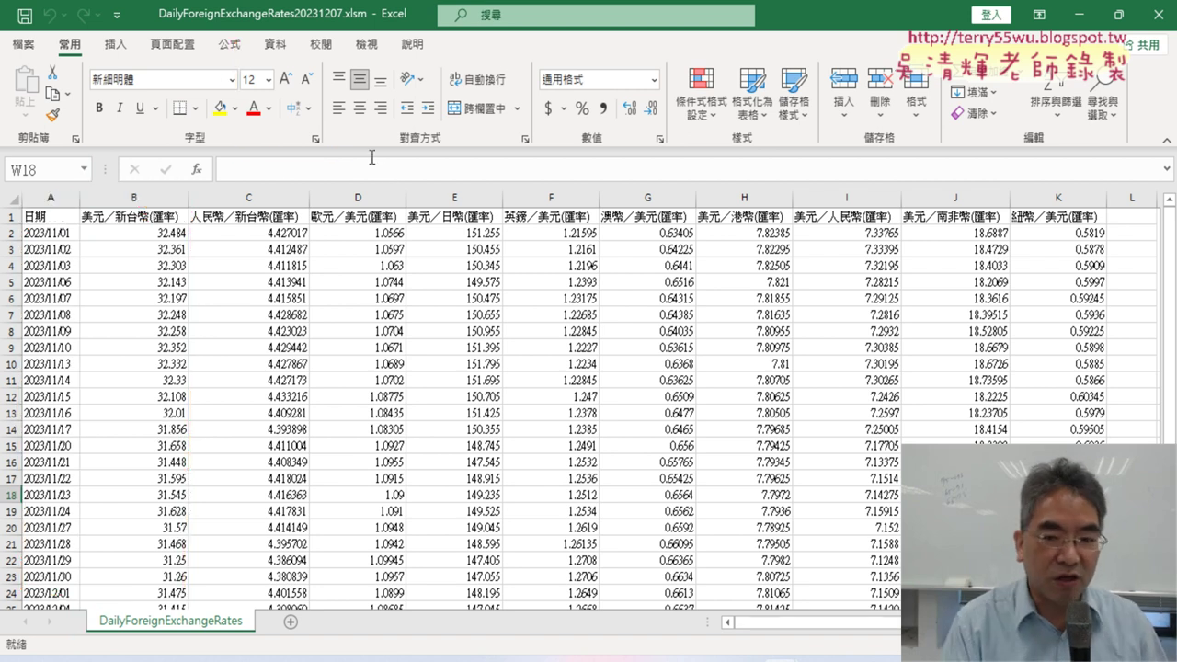
drag(828, 622, 896, 622)
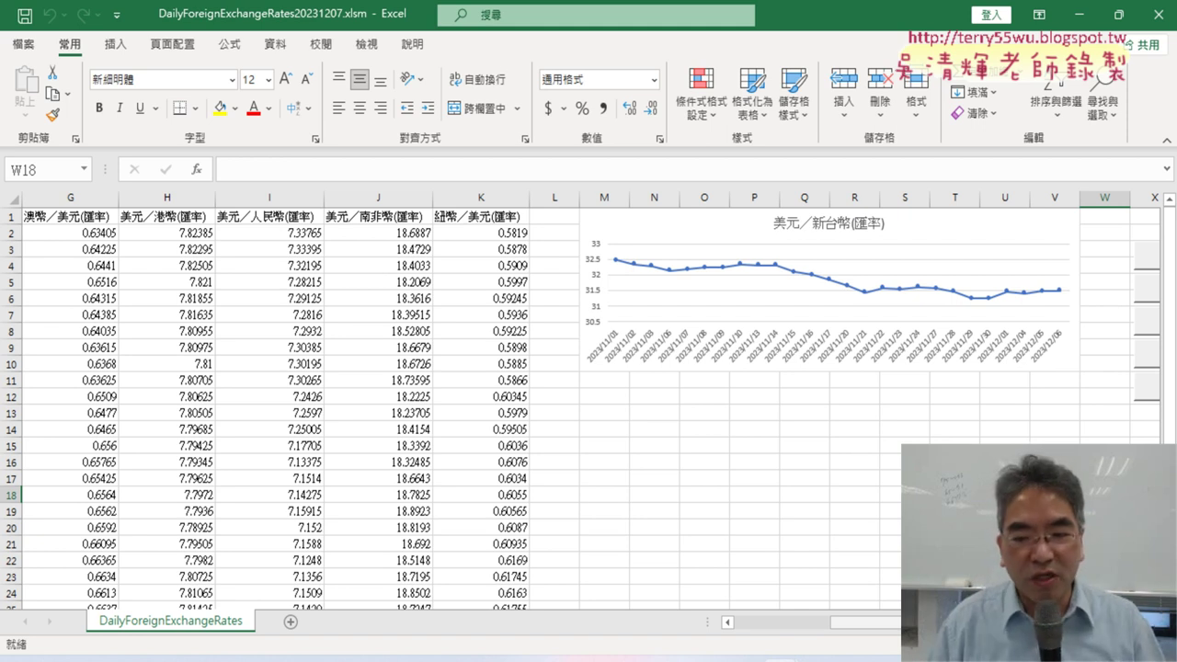
drag(874, 621, 776, 621)
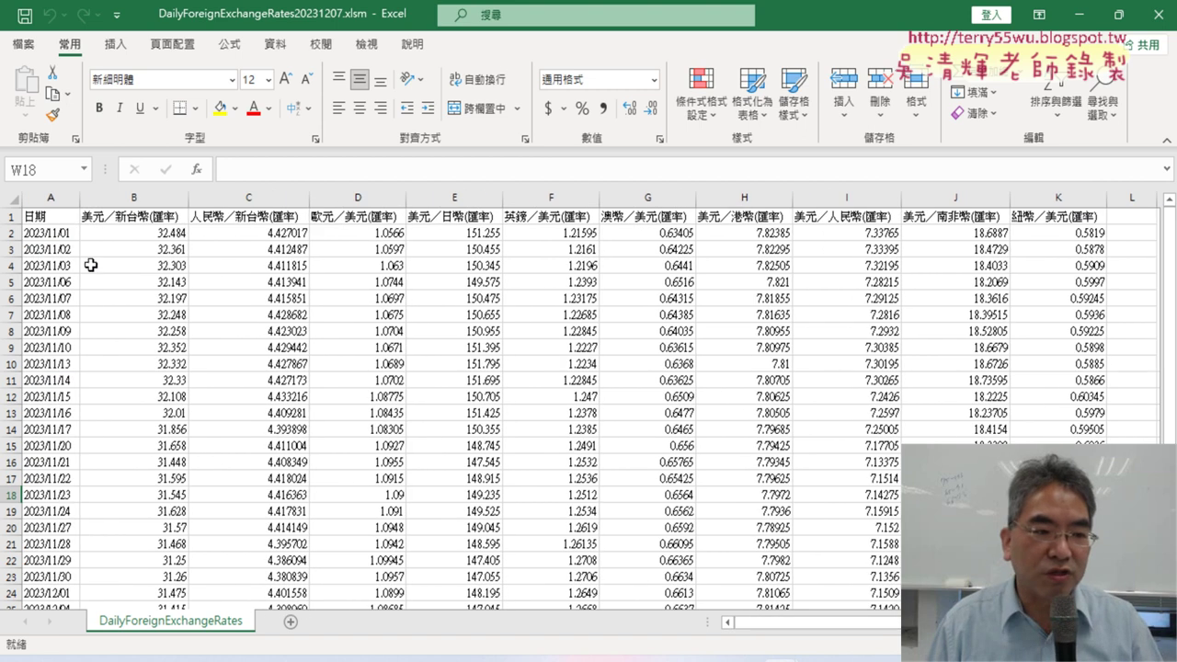
click(49, 198)
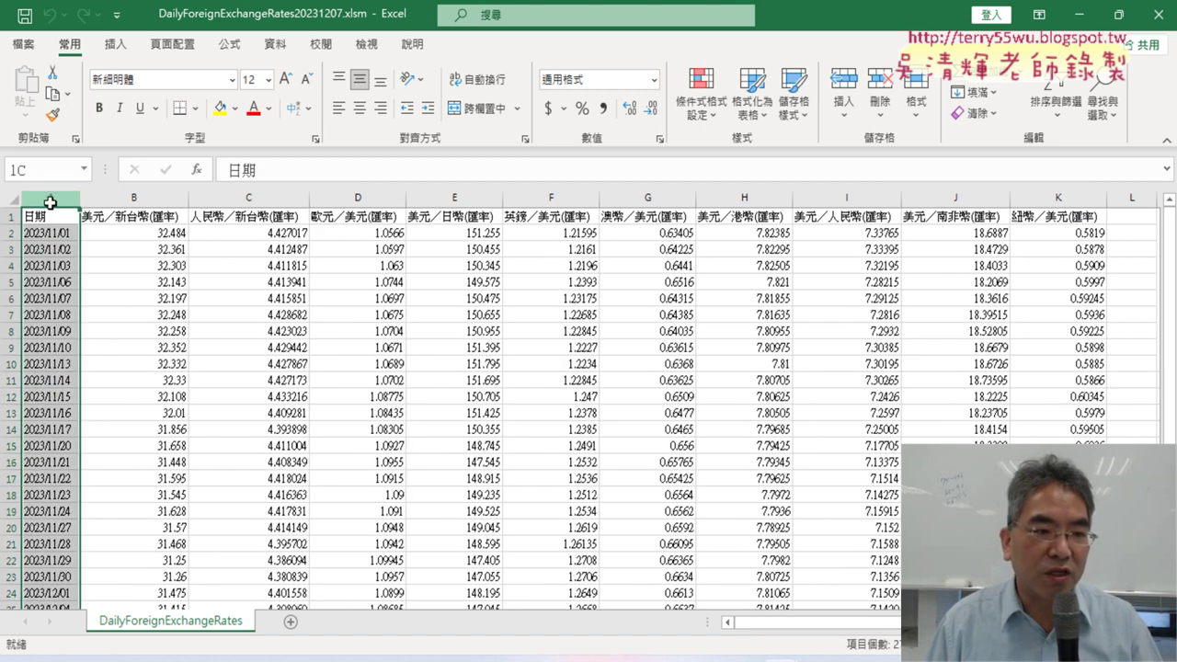
click(229, 194)
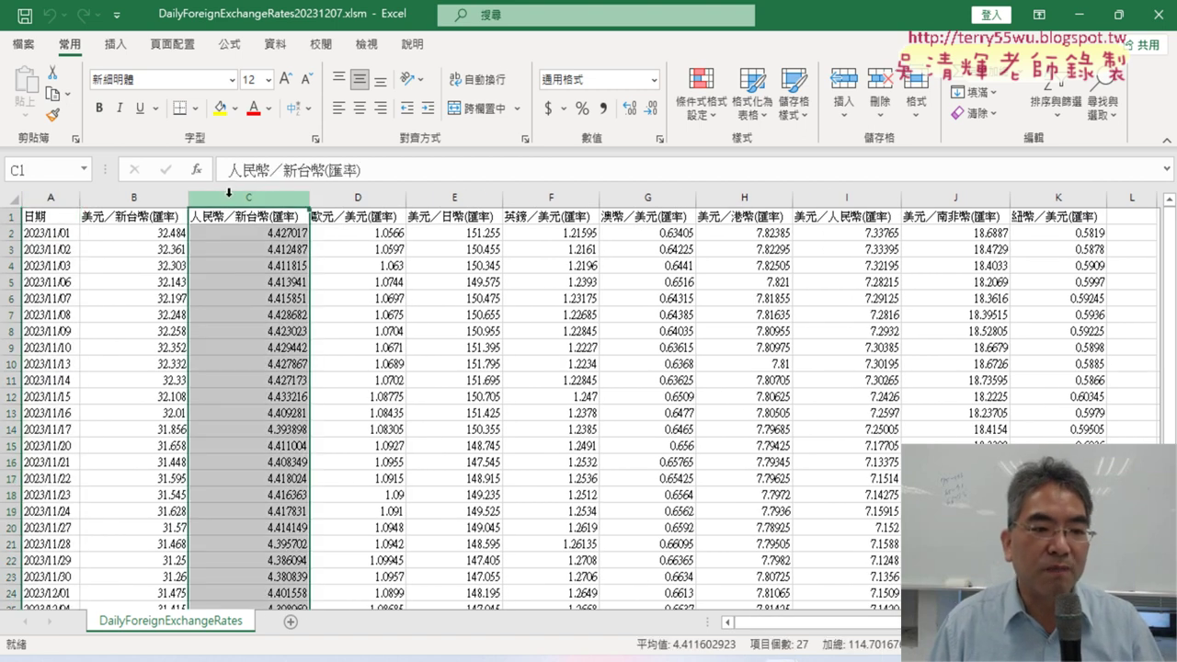
click(57, 198)
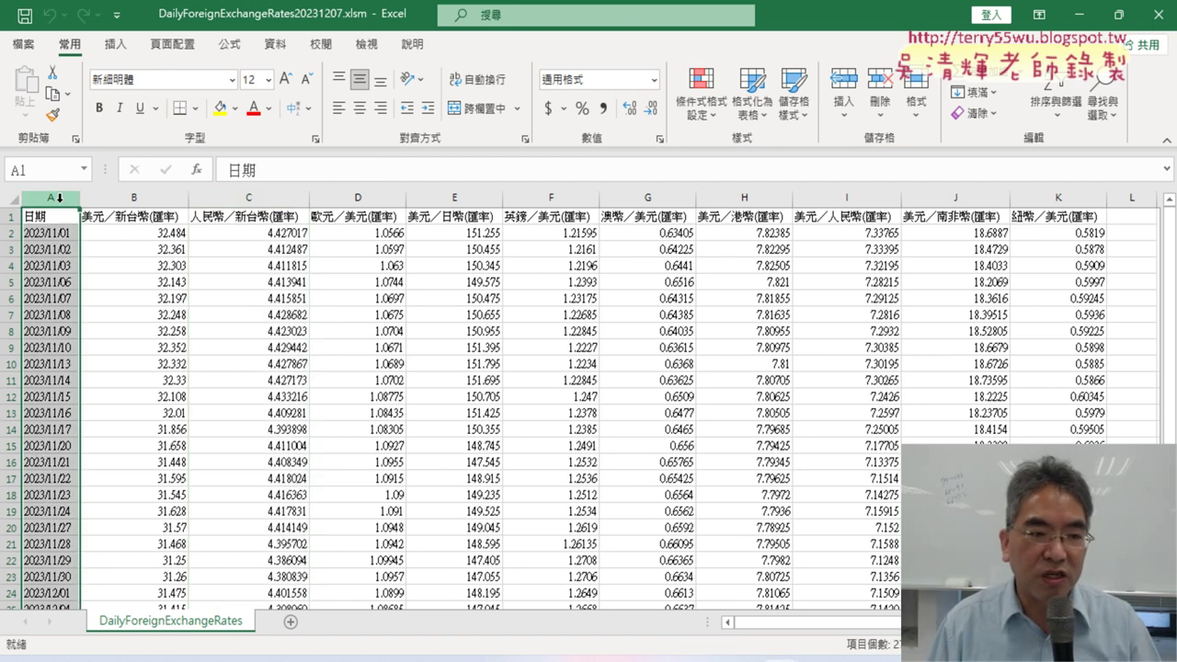
click(46, 234)
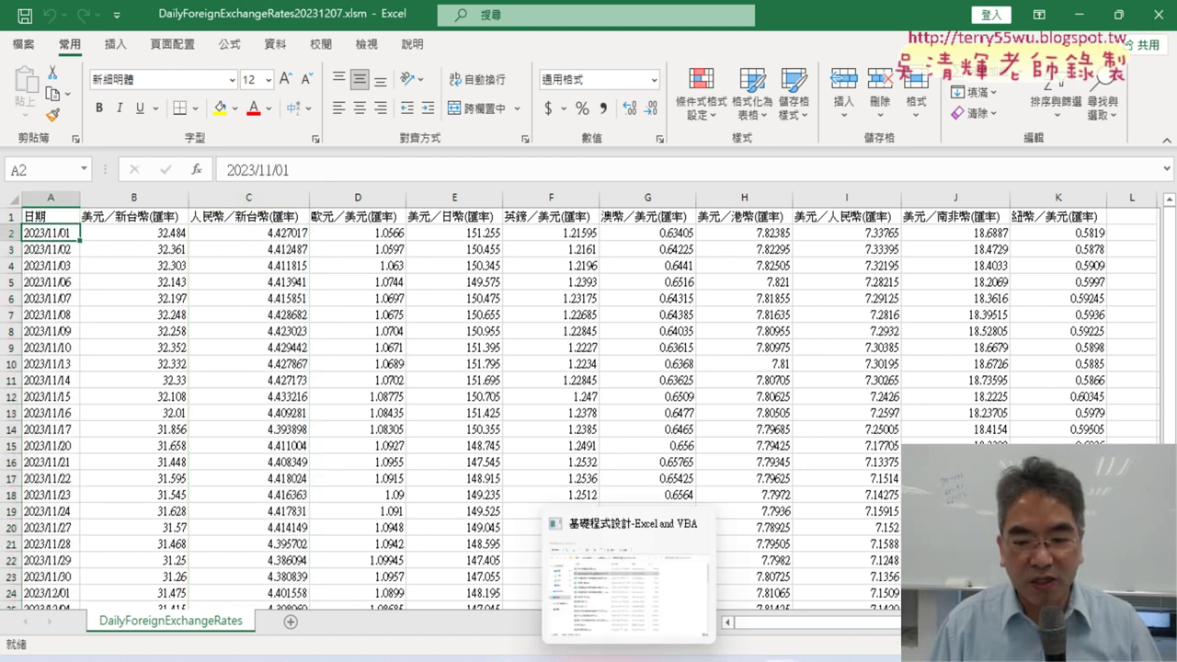
In the .csv workbook, mark how 20231101 splits into year, month, day, then select columns A:B.
click(853, 633)
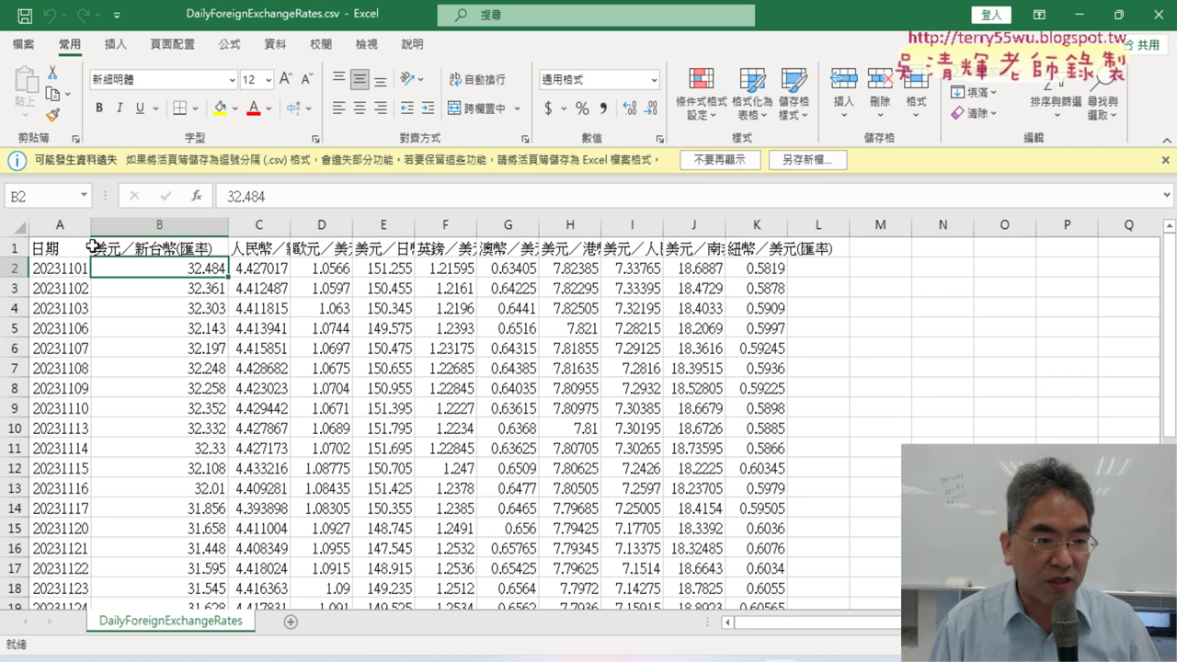
click(61, 224)
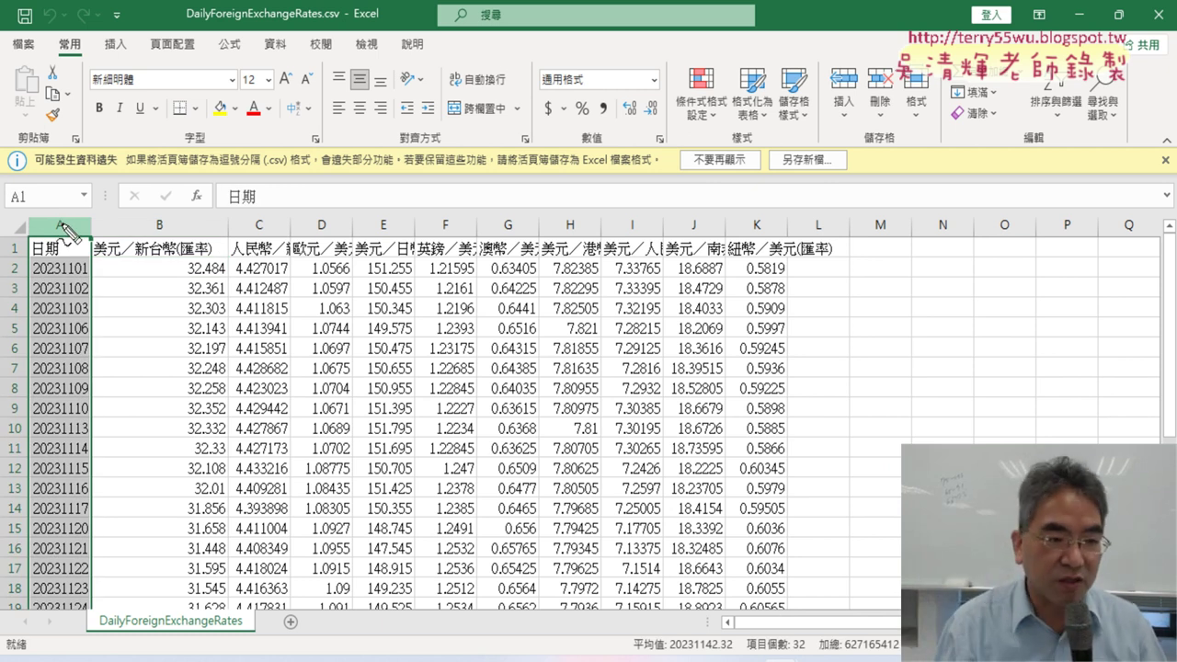
drag(31, 273, 89, 273)
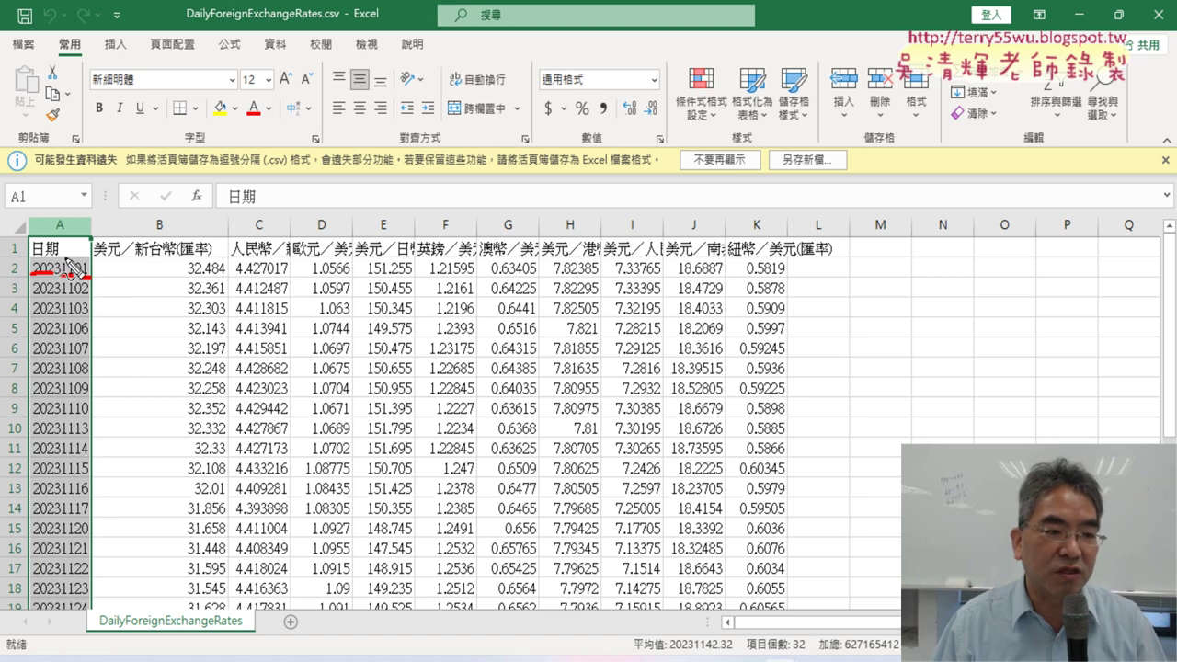
drag(73, 261, 62, 279)
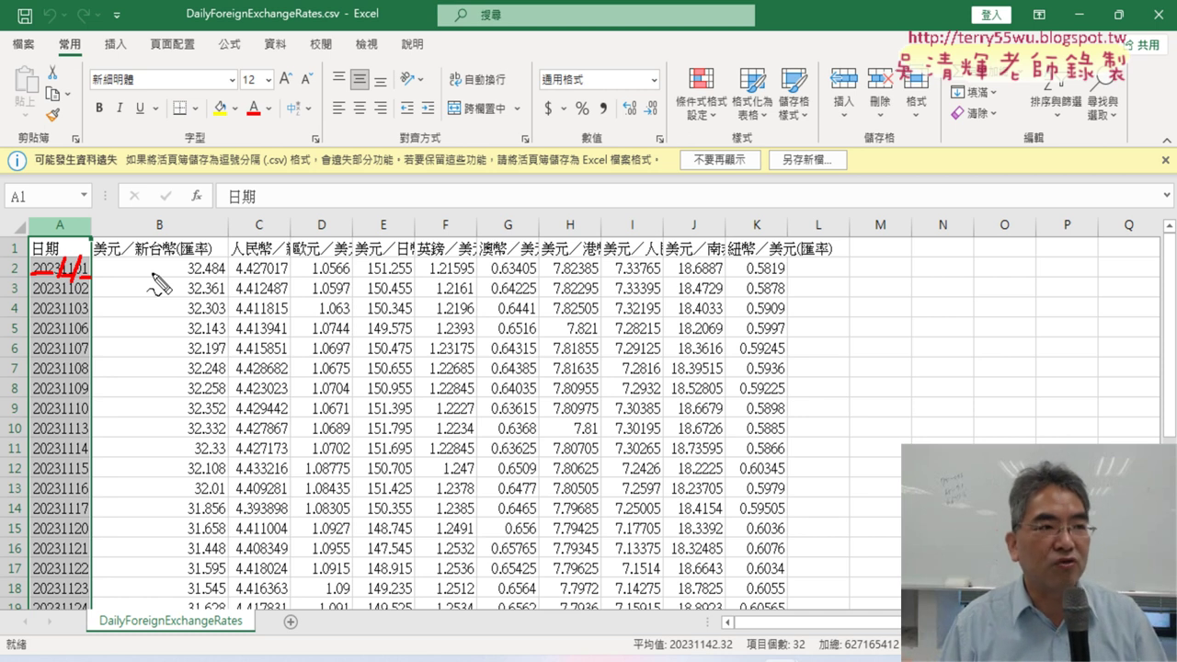
key(e)
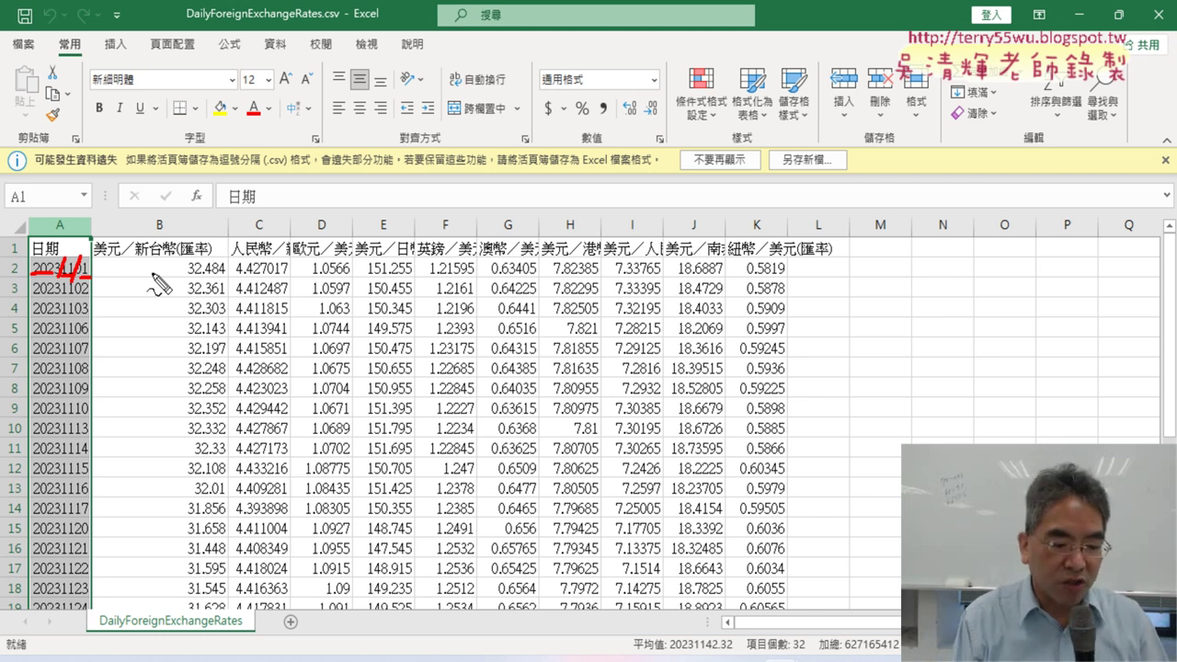
key(Escape)
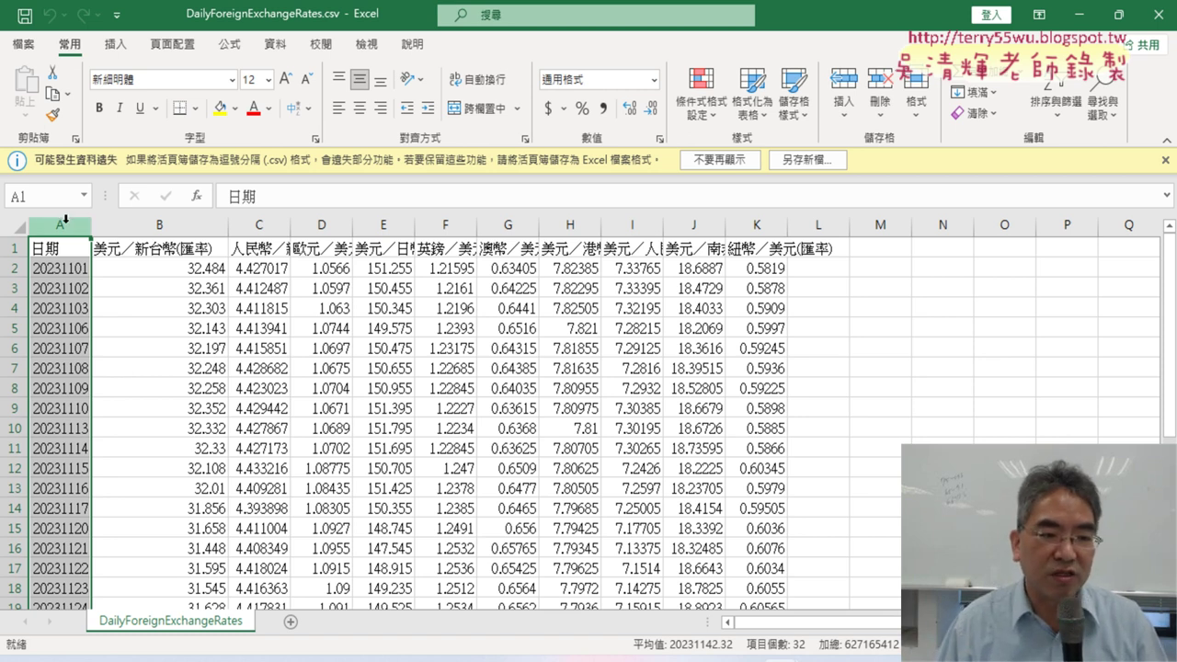
drag(65, 217, 158, 226)
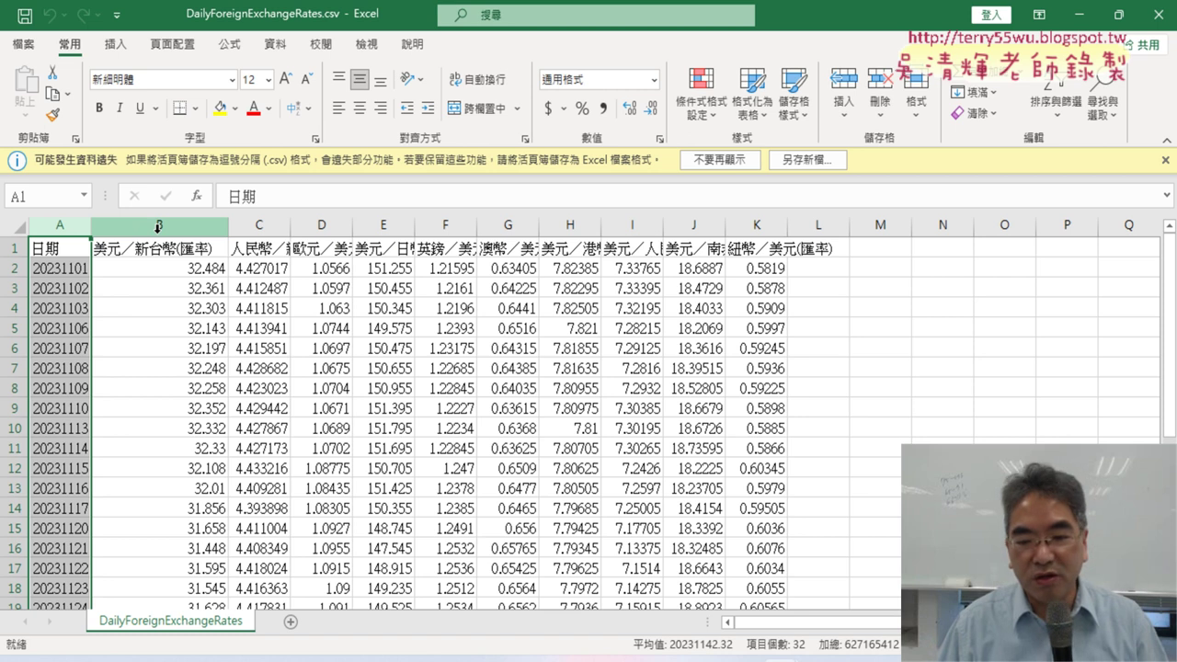
key(alt+Tab)
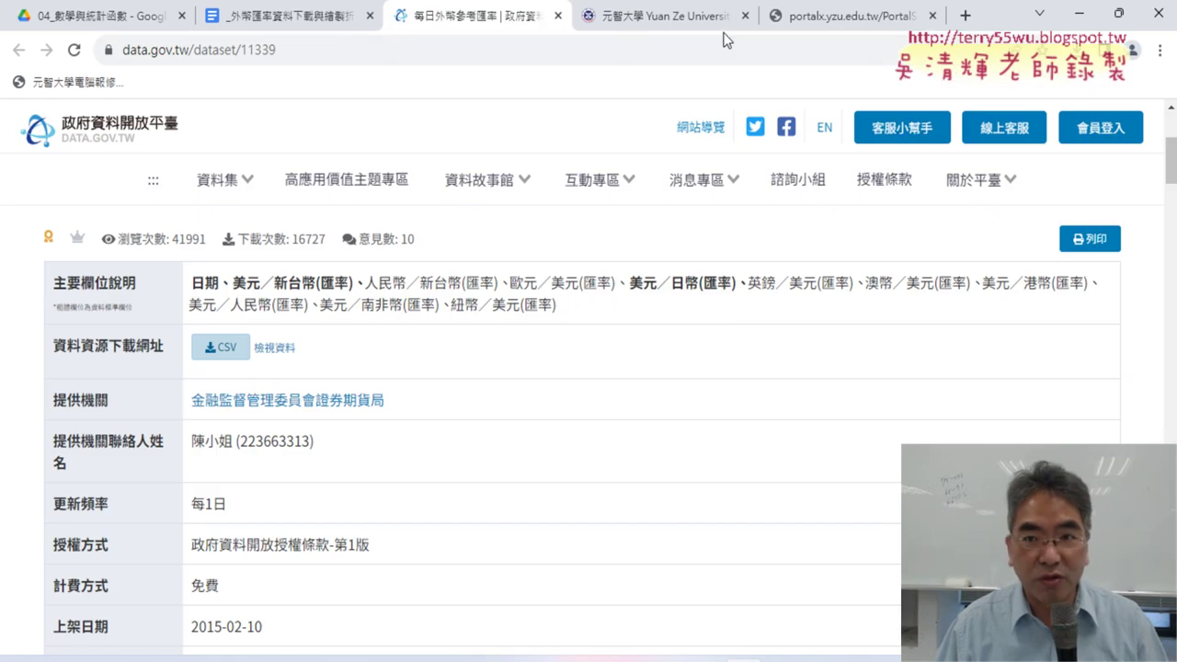
Highlight 修正日期 and 文字函數 in the lesson 02 title, then minimize the portal browser.
click(821, 26)
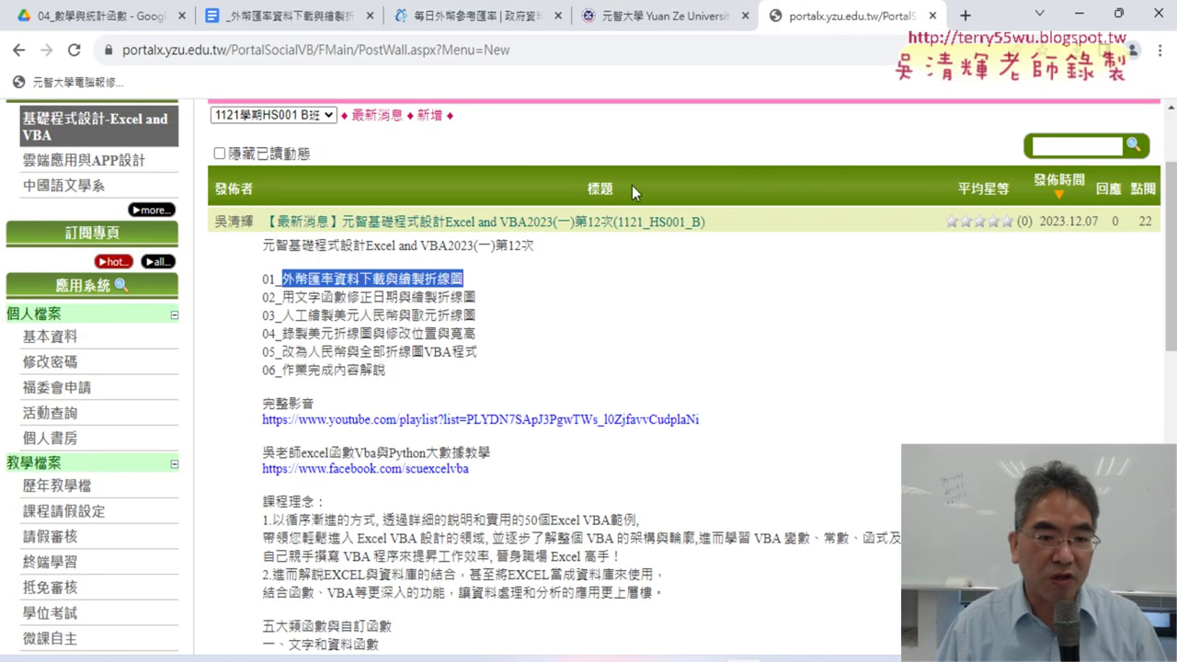
click(549, 282)
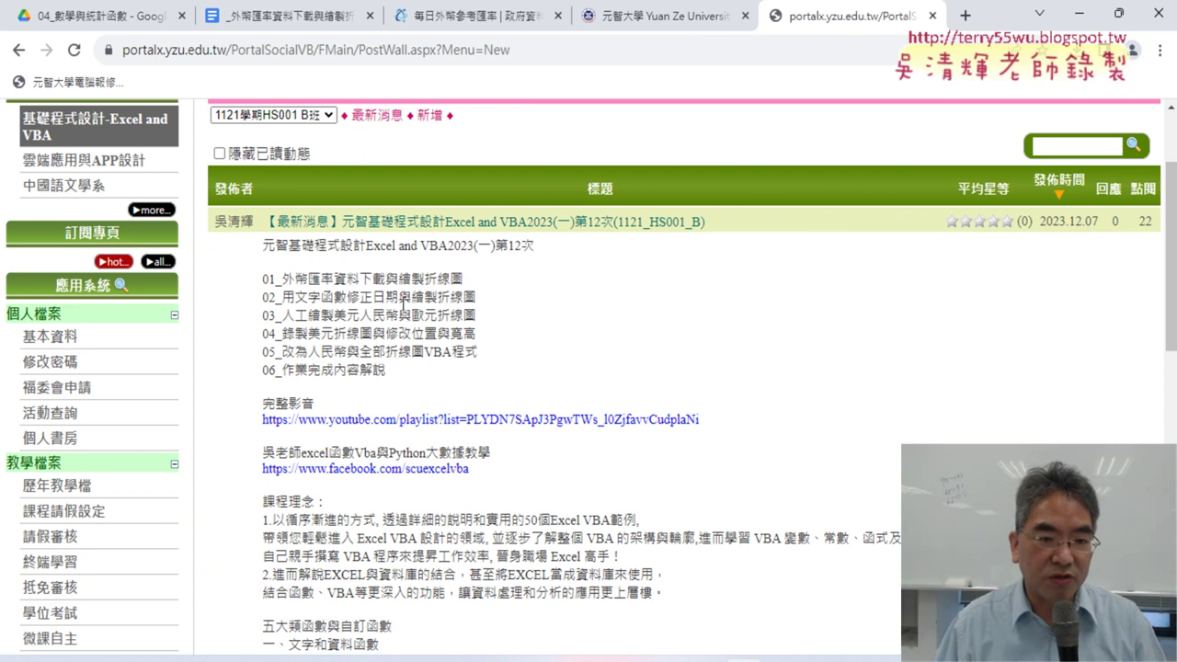
drag(347, 296, 399, 296)
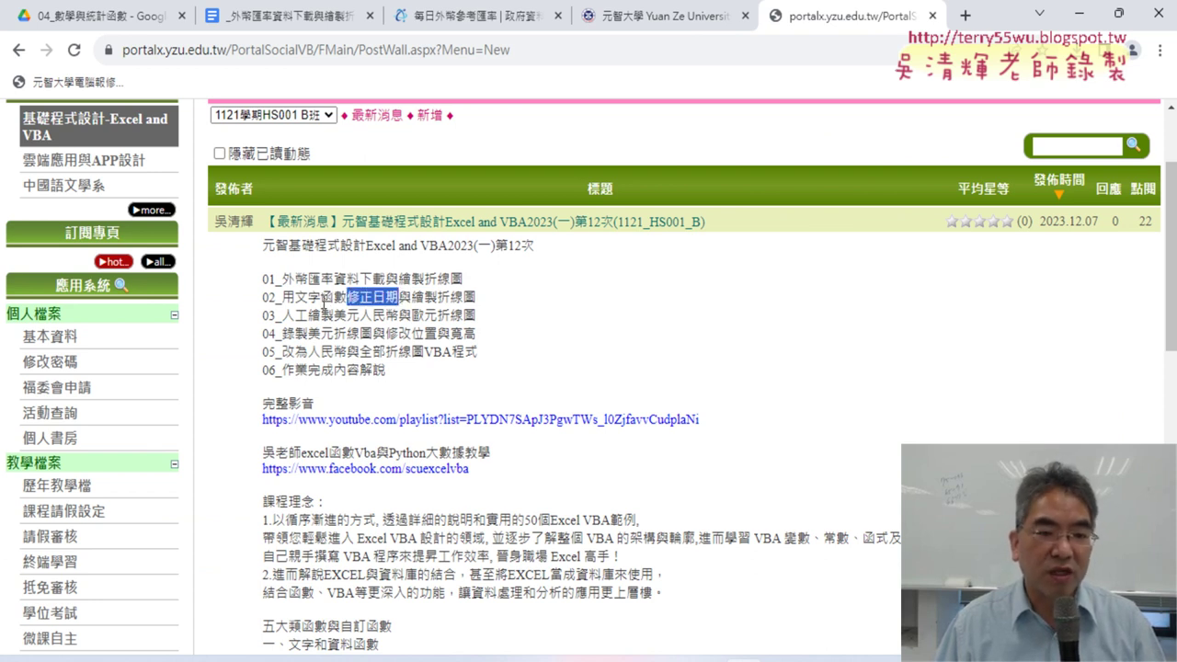
drag(296, 296, 399, 296)
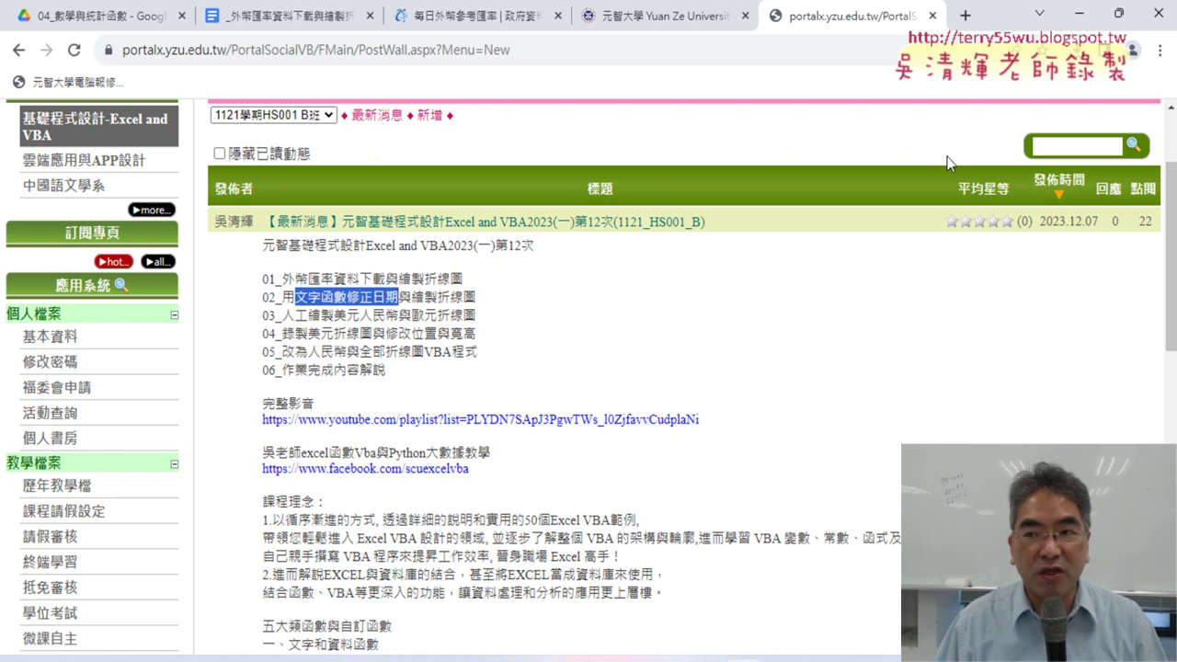
click(1072, 16)
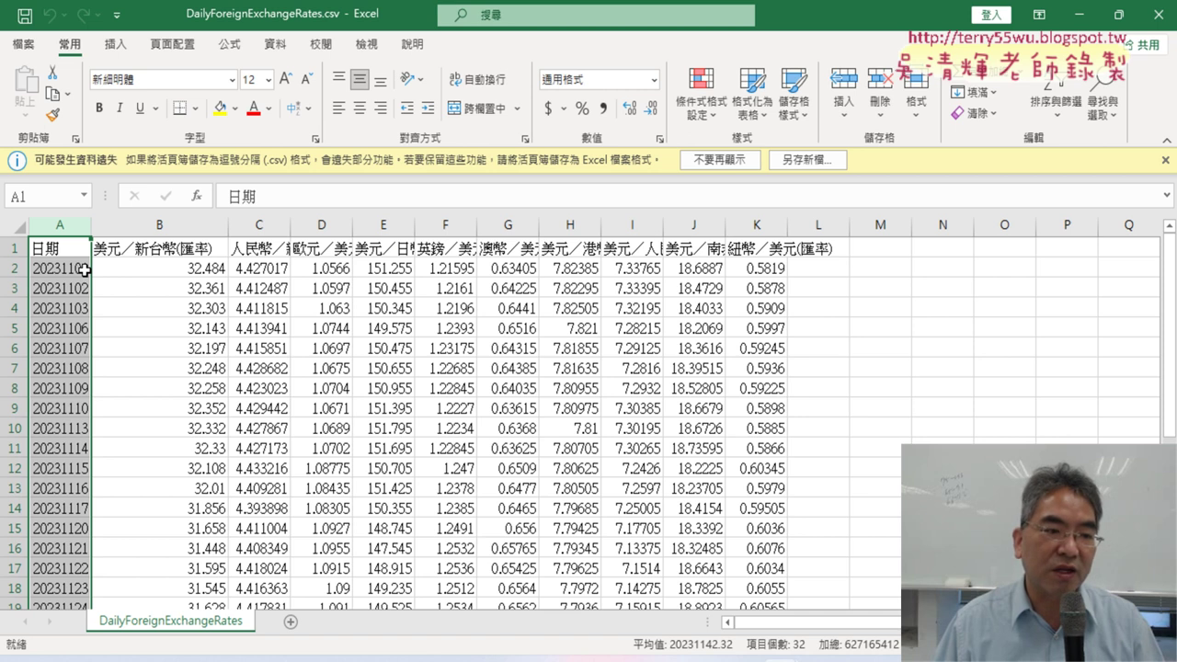
Insert a new blank column B before the rates and widen it.
click(157, 225)
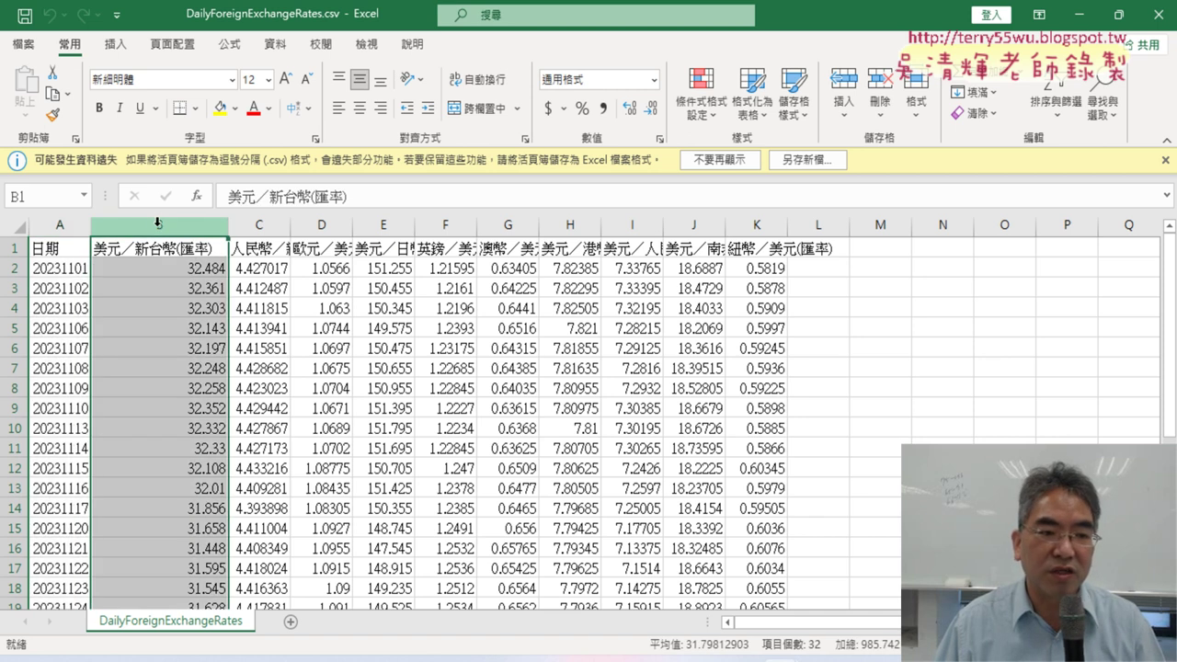
right_click(157, 225)
click(214, 368)
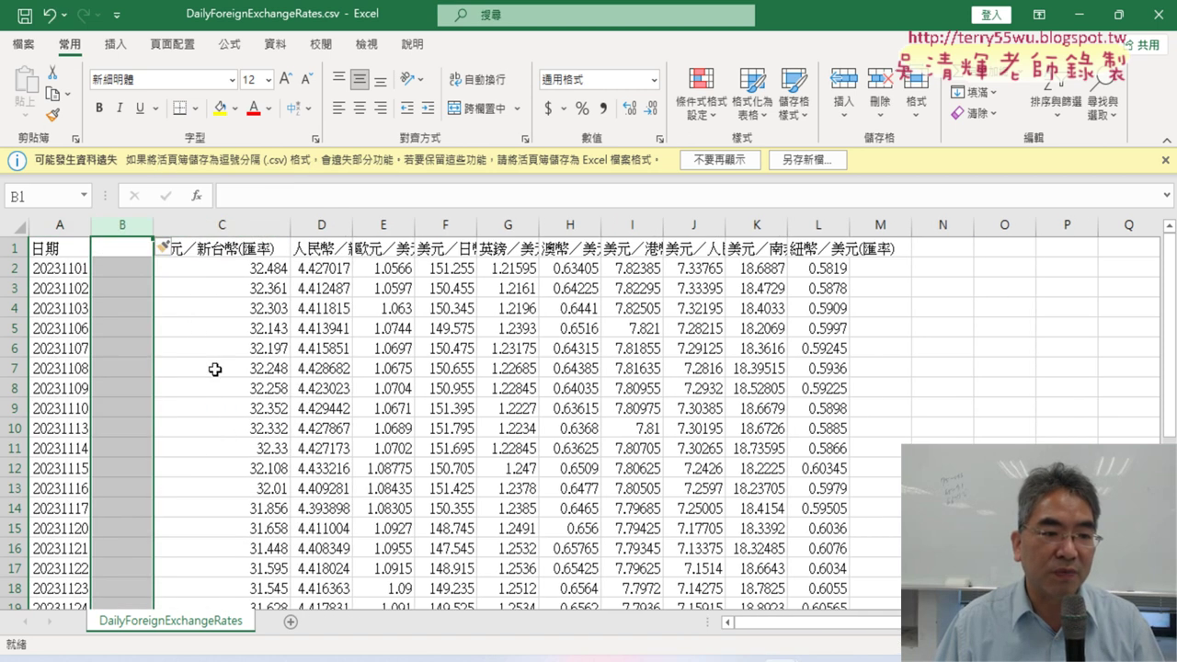
drag(153, 228, 181, 228)
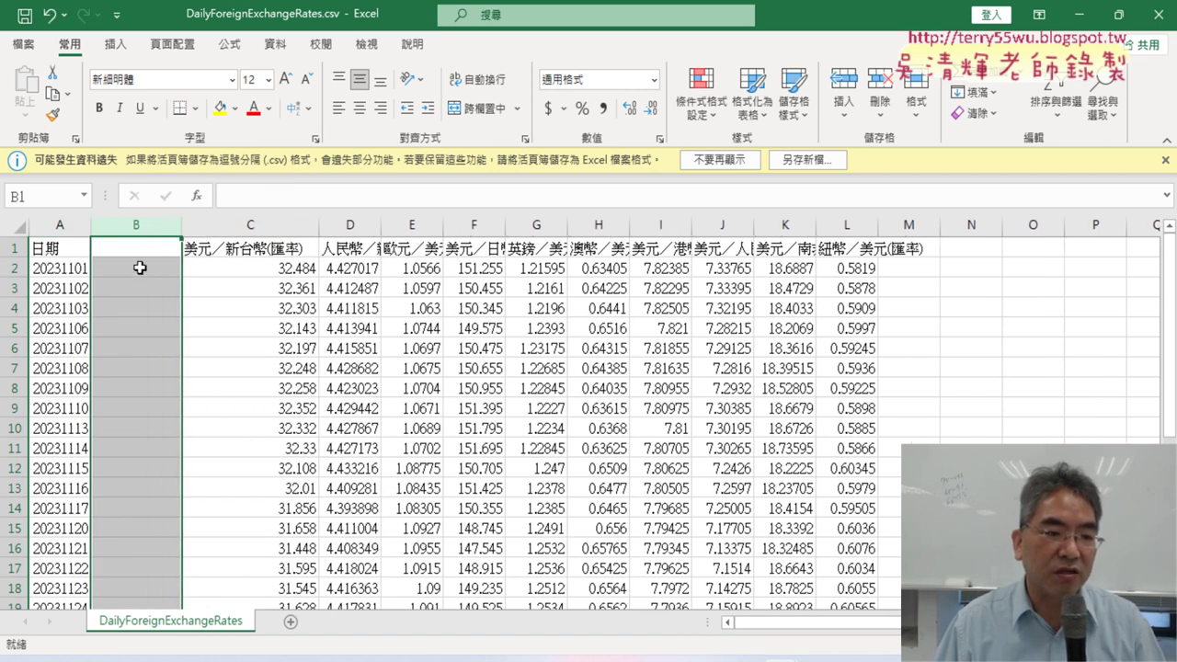
Enter =LEFT(A2,4) in B2 through Insert Function, showing the year 2023.
click(140, 267)
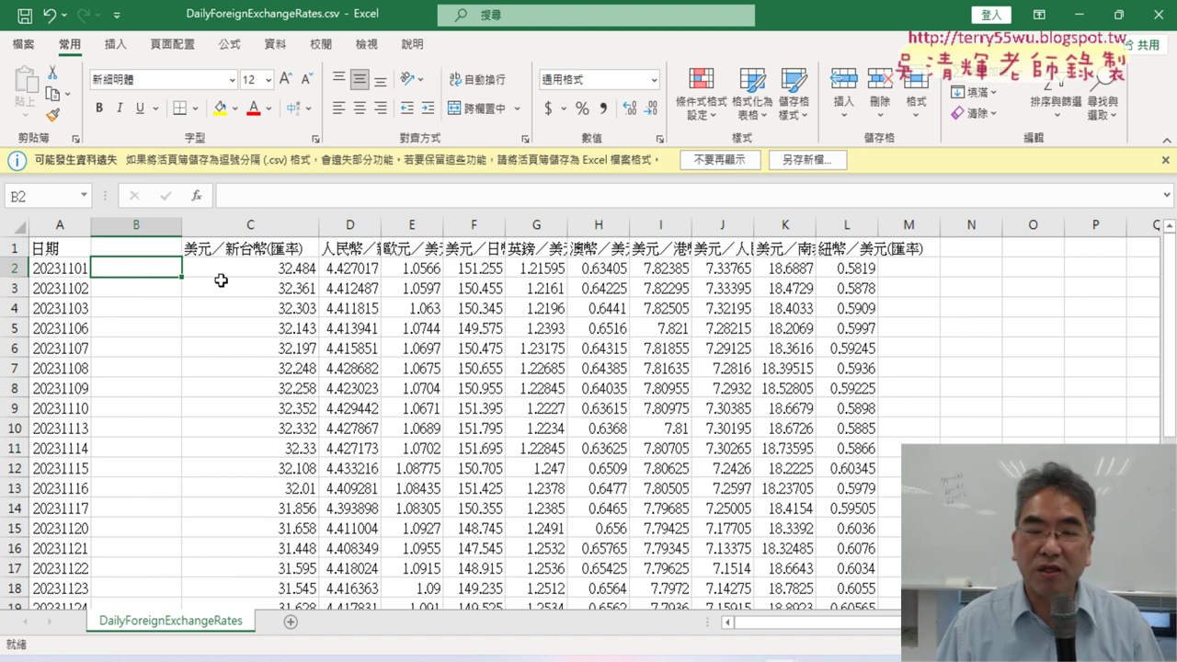
click(195, 196)
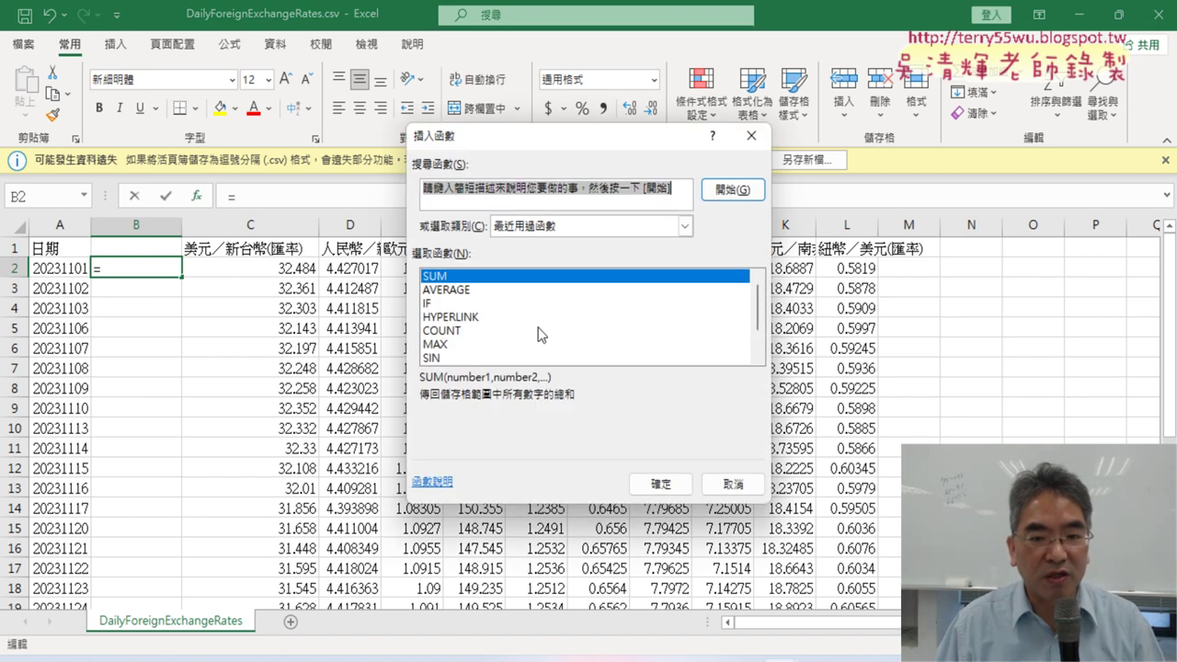
click(643, 226)
click(597, 354)
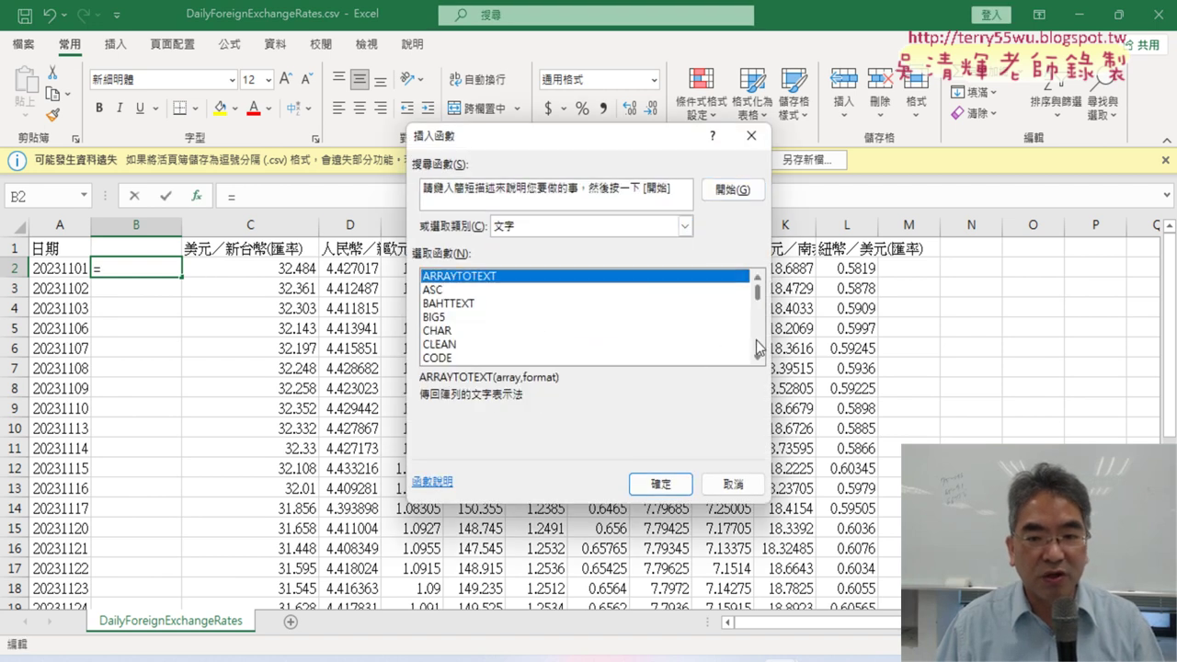
scroll(756, 347, down, 2)
scroll(755, 348, down, 2)
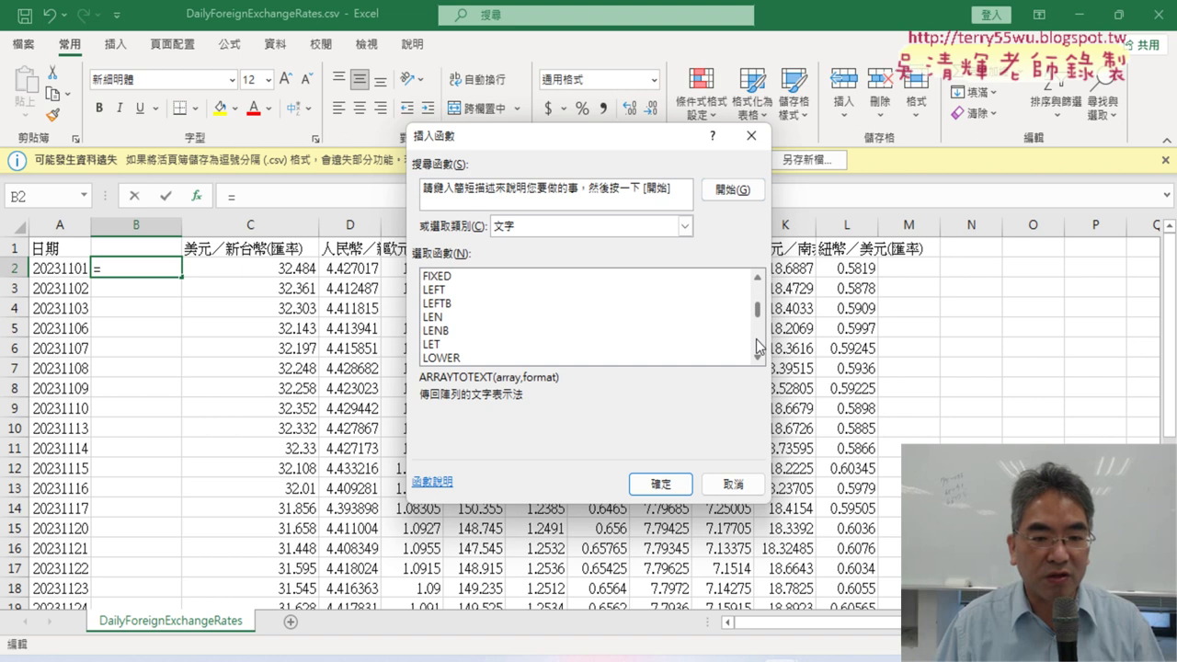
click(439, 289)
click(660, 484)
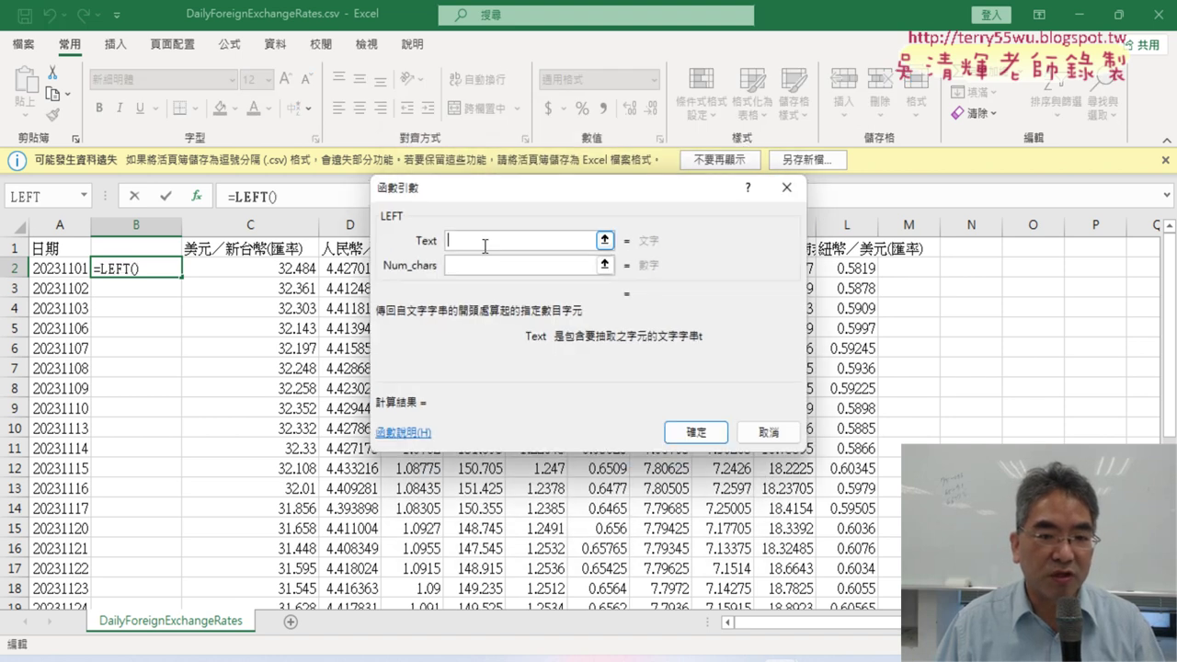
click(61, 268)
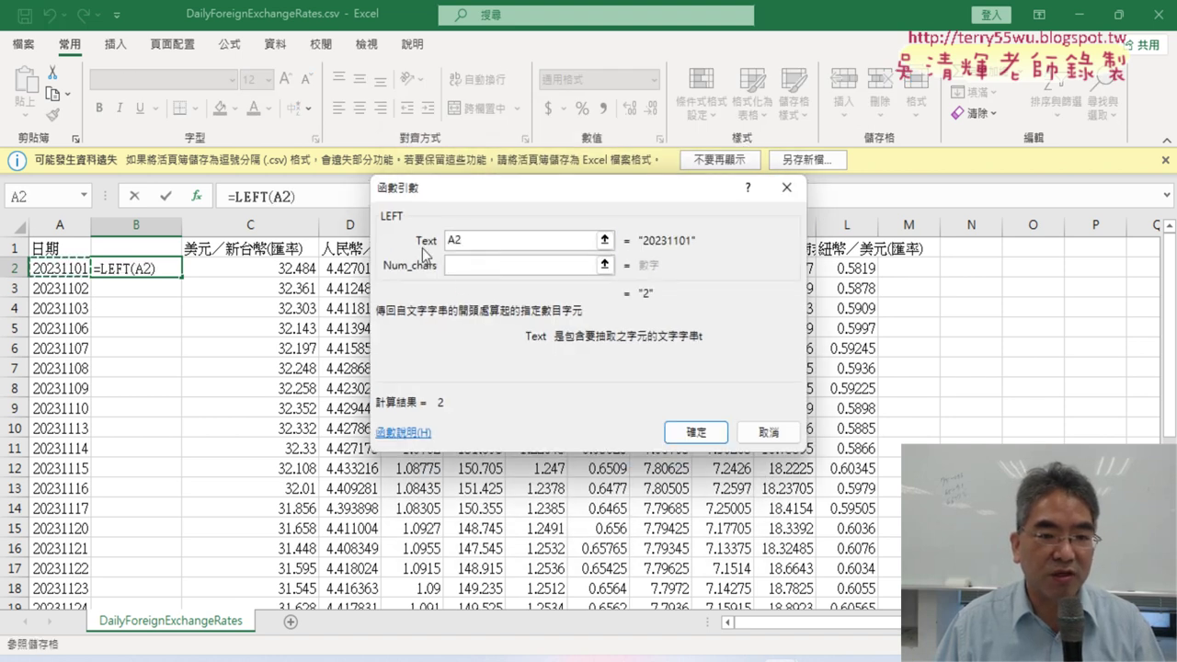
click(458, 265)
text(4)
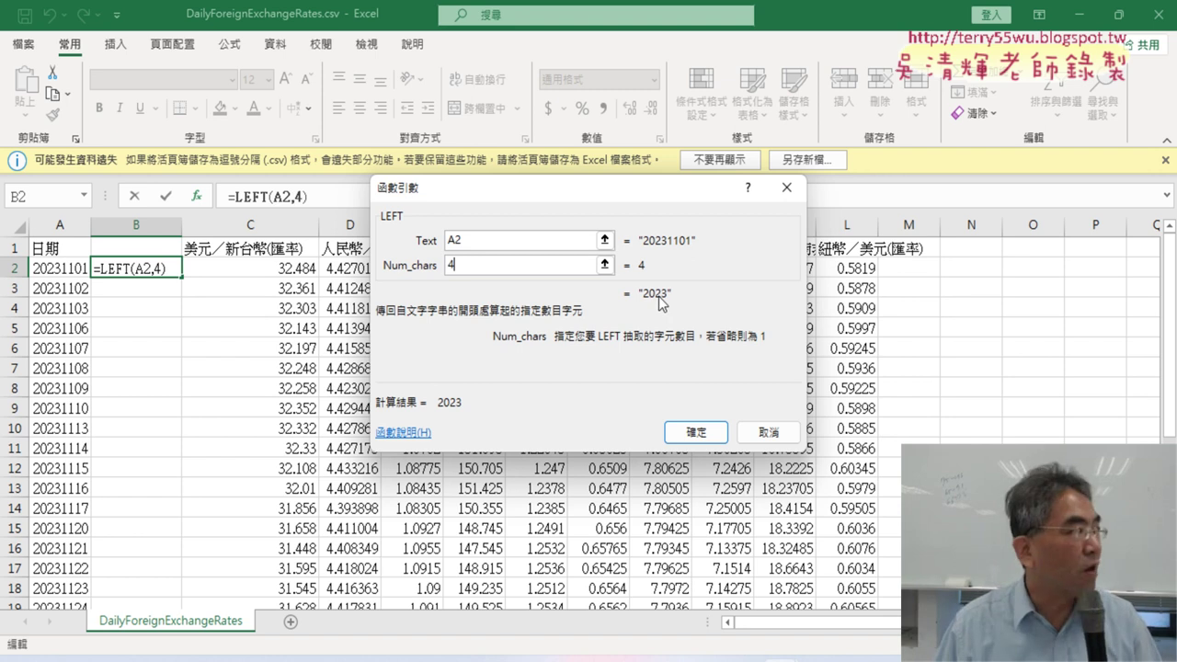
click(696, 431)
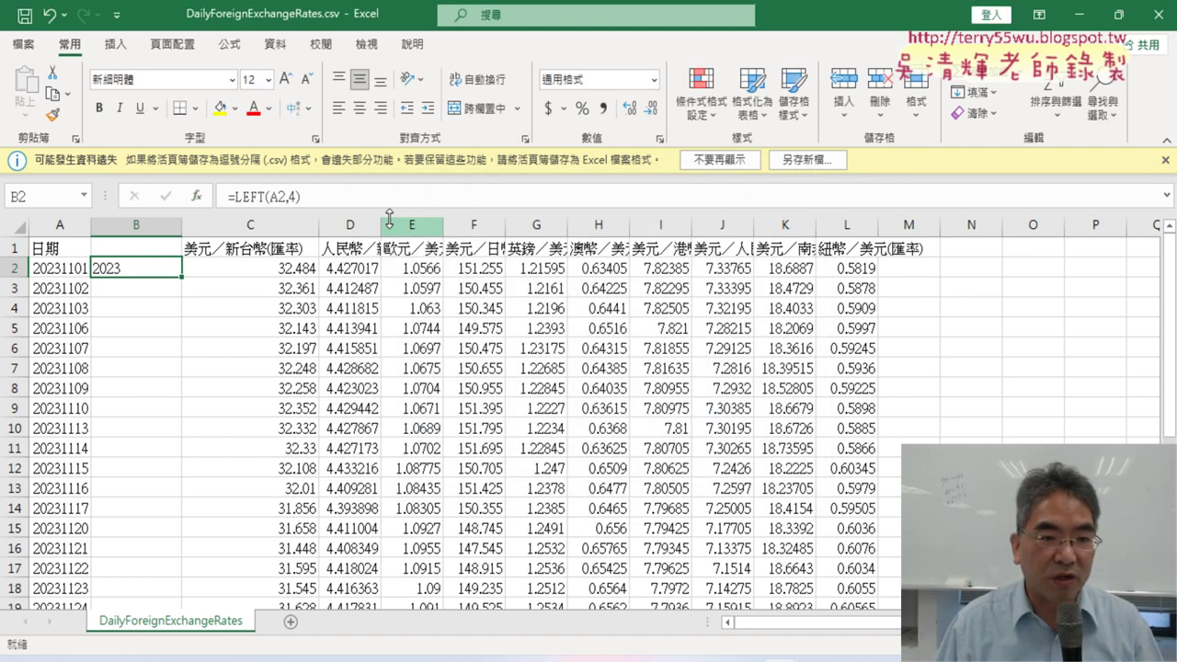
Append &"/"& to B2's LEFT formula so a slash follows the year.
click(379, 197)
text(&)
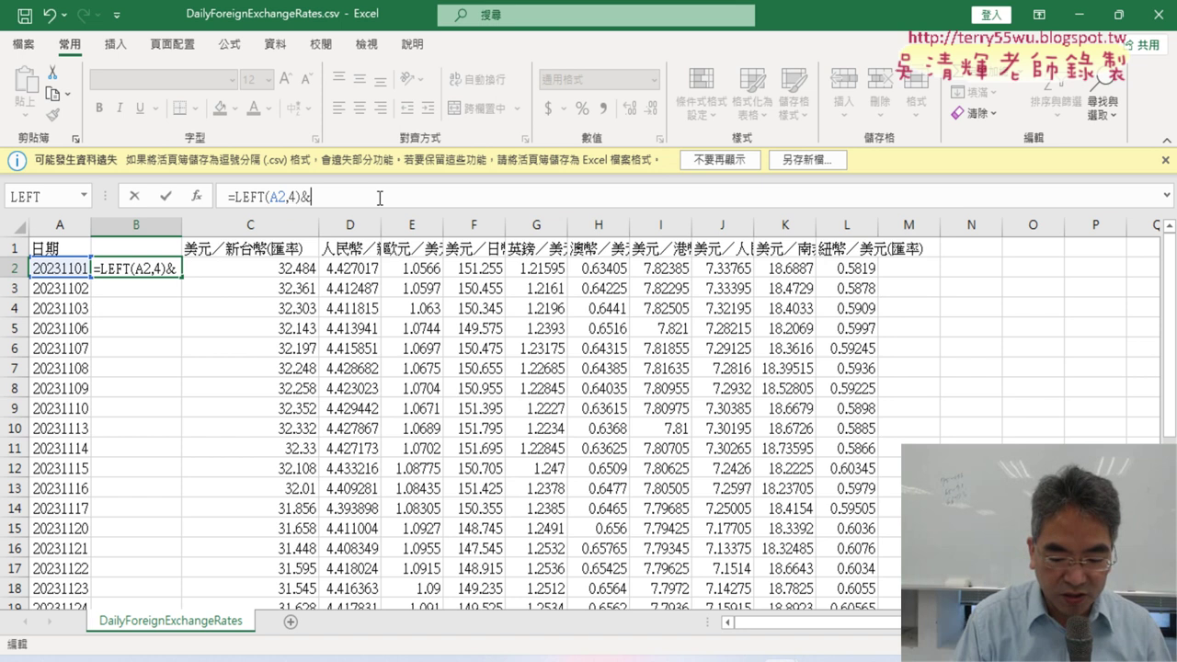
text(")
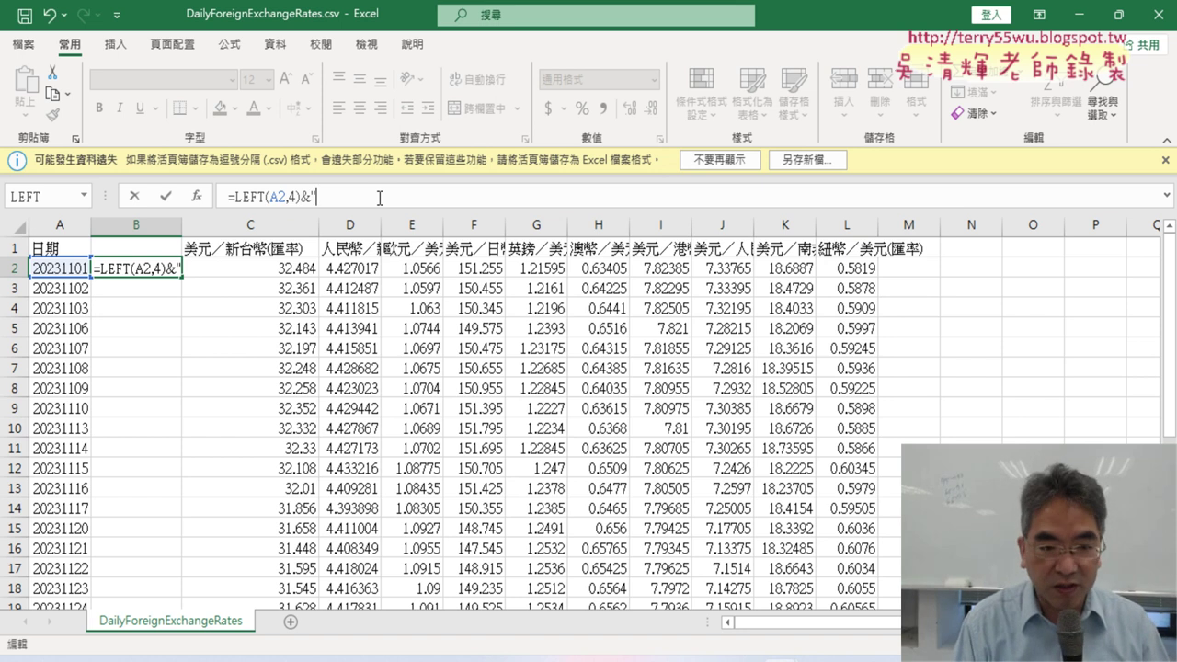
text(/")
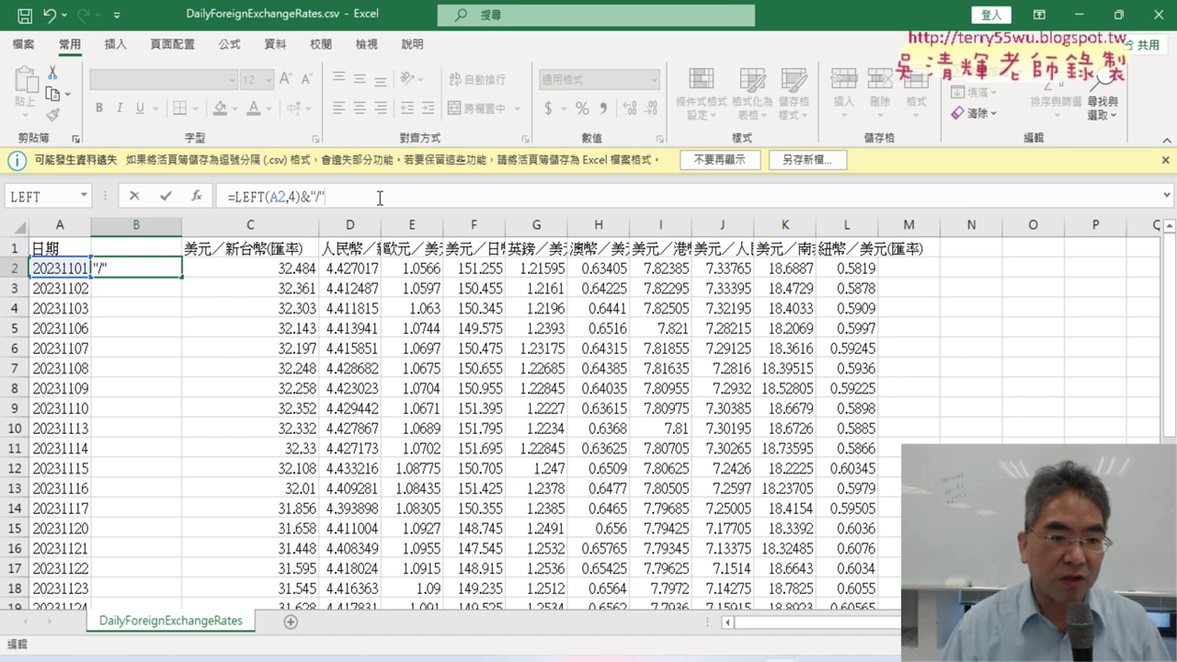
click(165, 197)
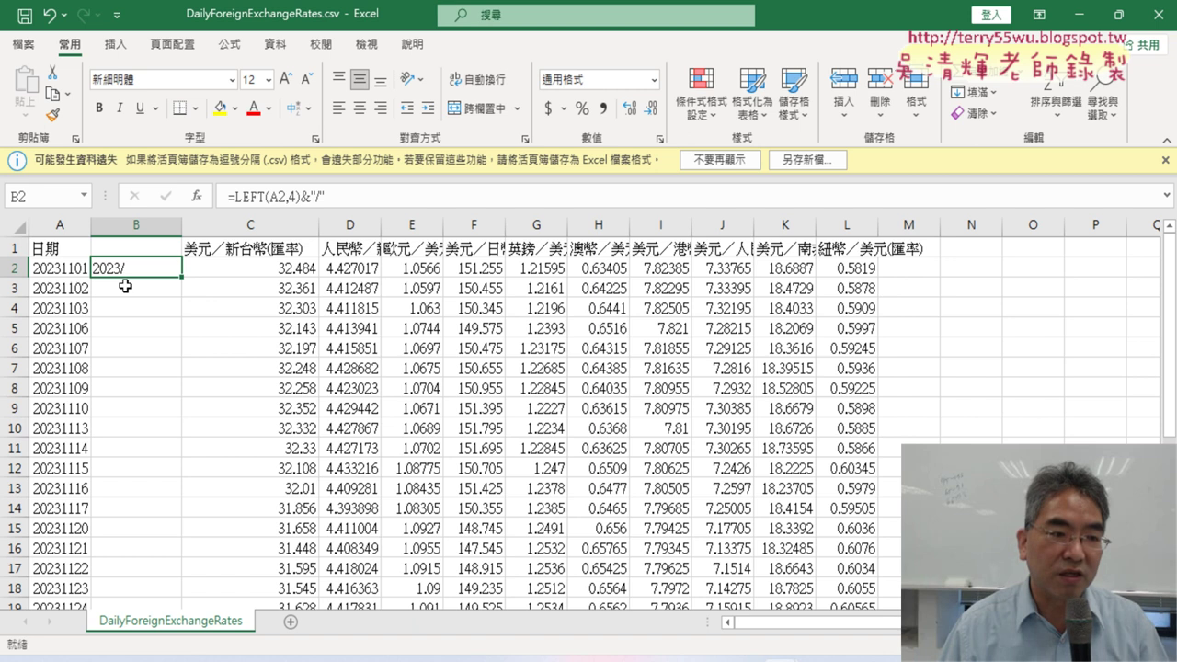
click(359, 199)
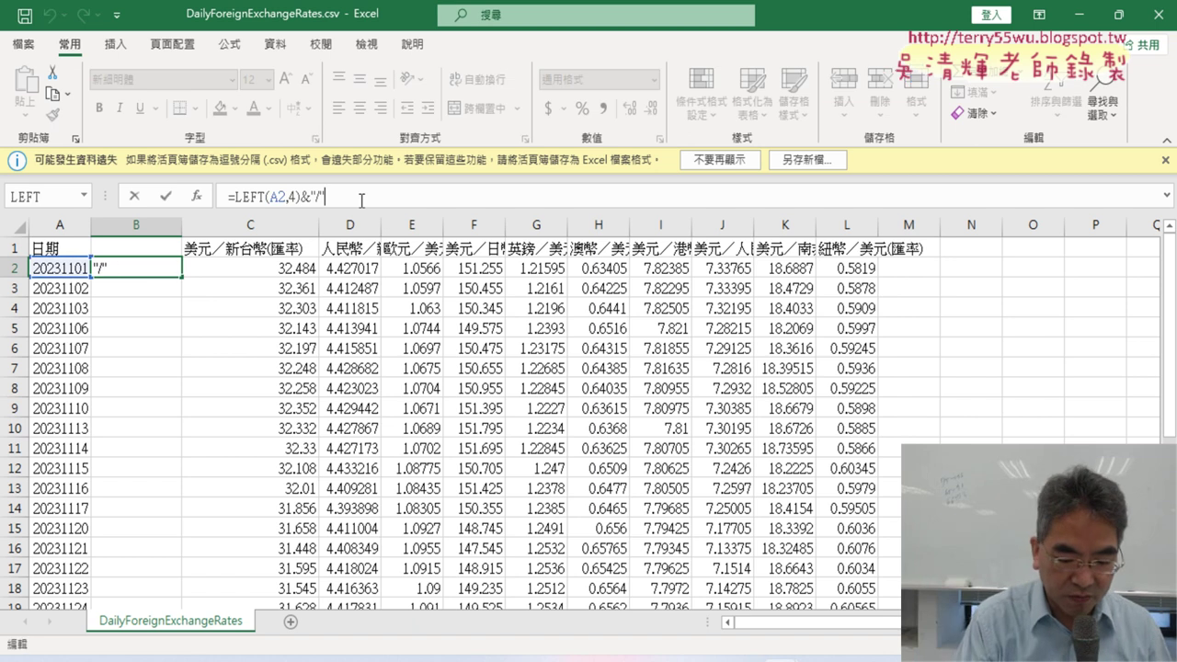
text(&)
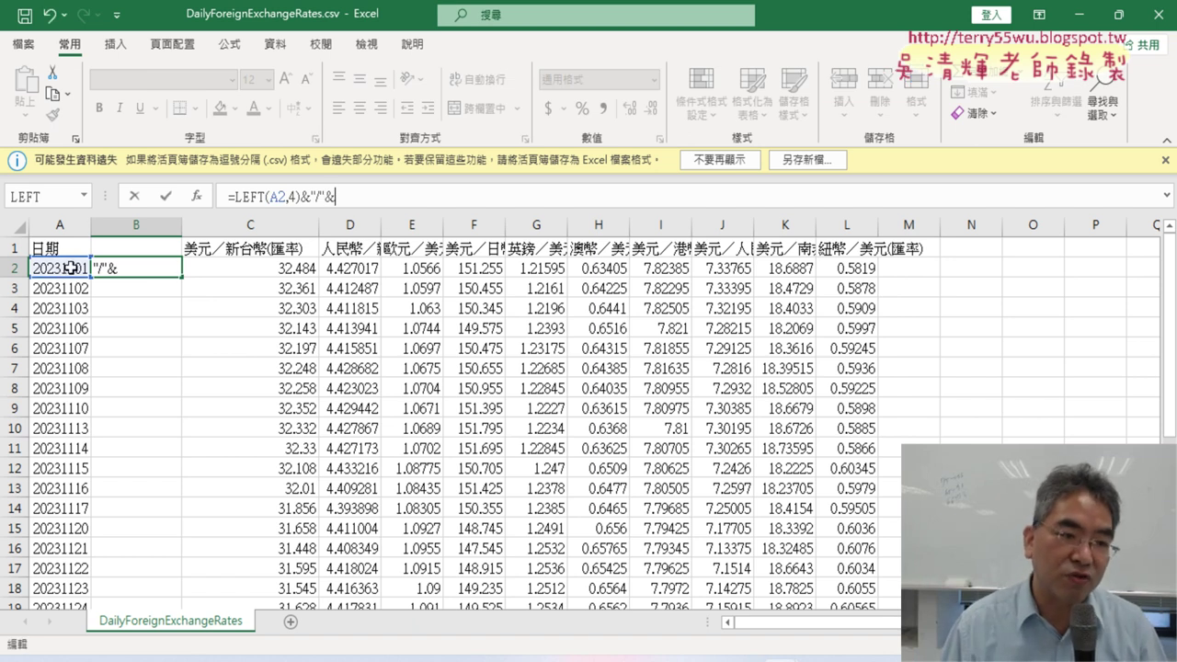
Add MID(A2,5,2) to the B2 formula so it shows 2023/11.
click(196, 196)
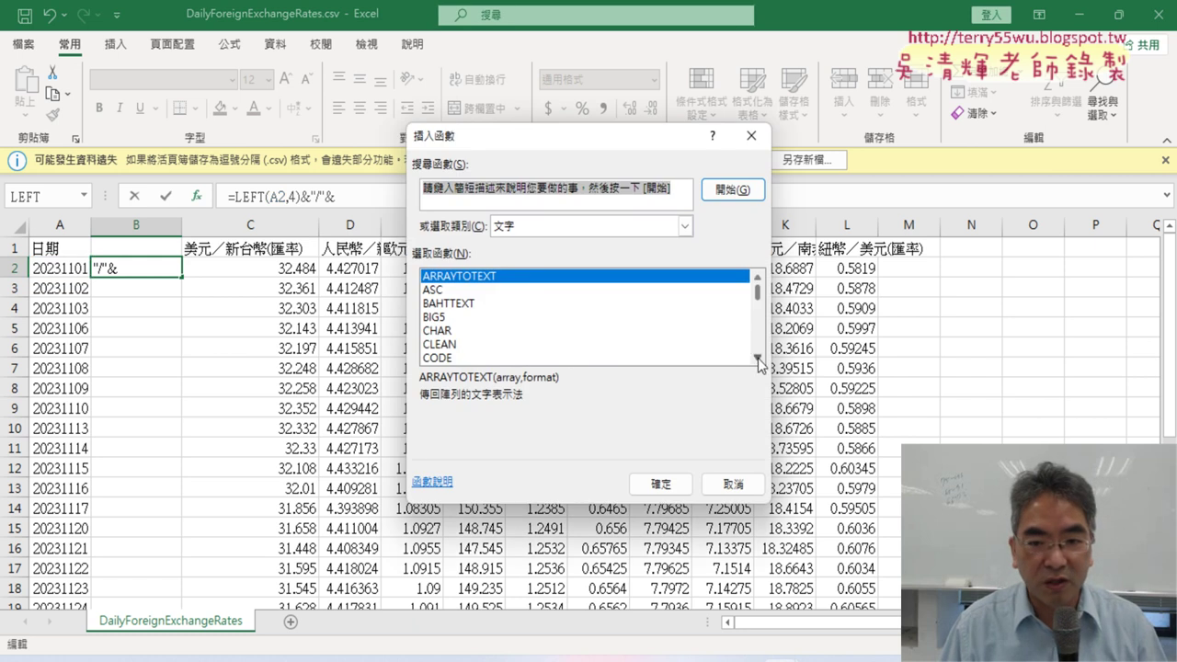
scroll(746, 350, down, 2)
scroll(747, 349, down, 3)
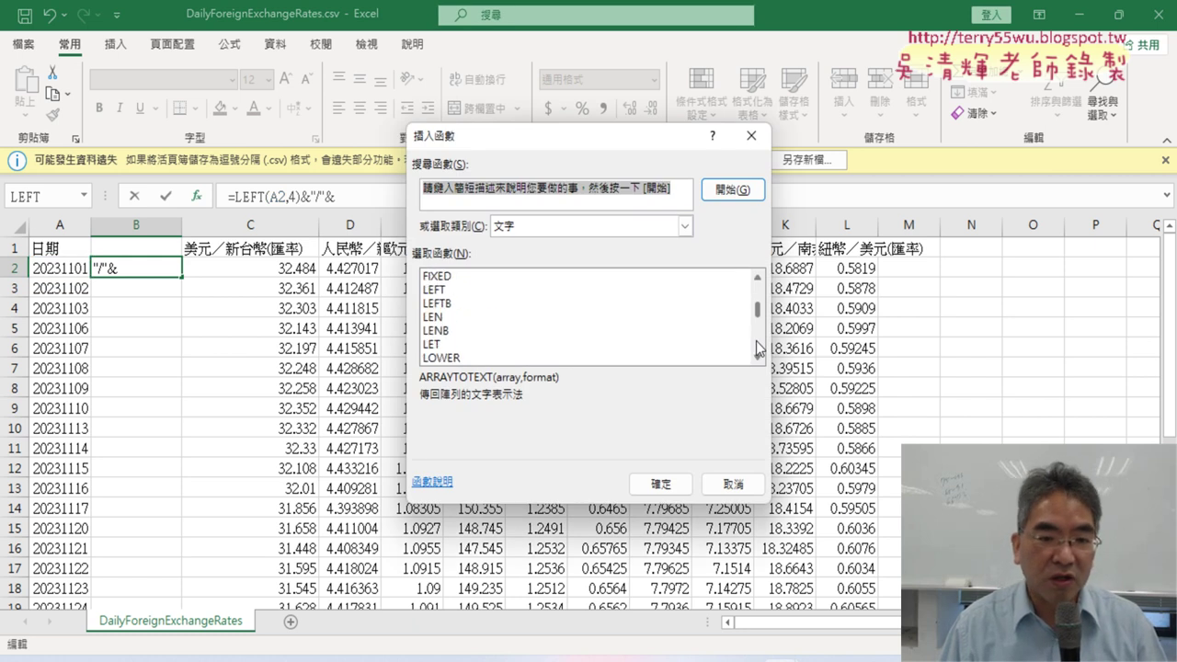
scroll(746, 349, down, 2)
double_click(447, 290)
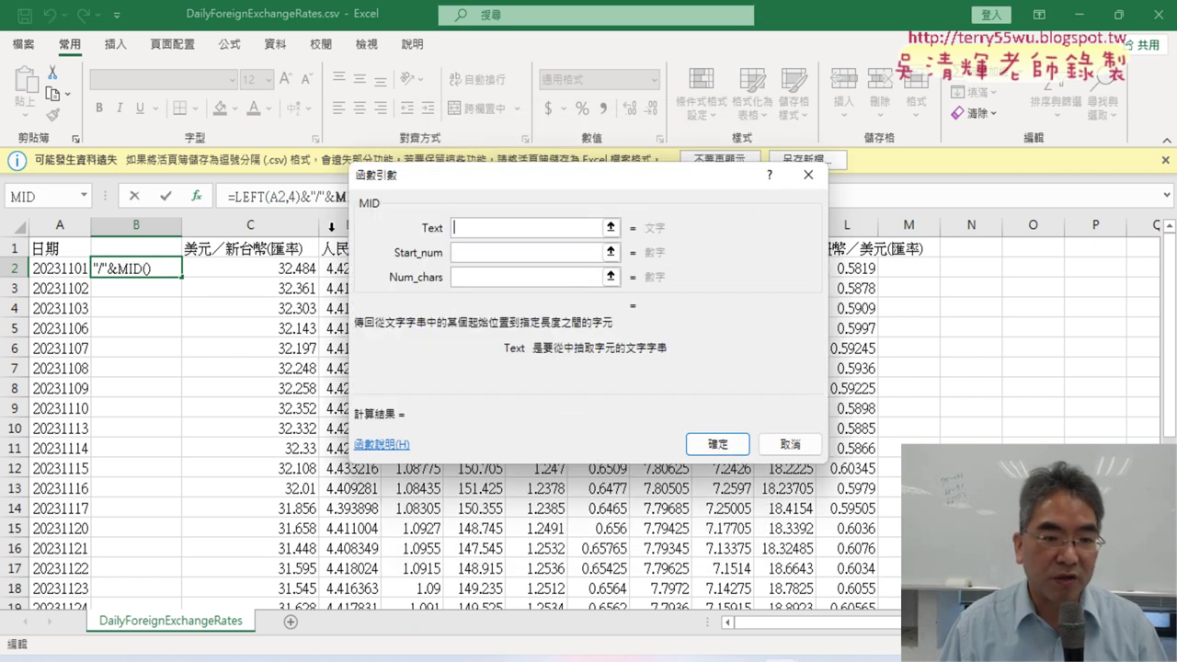
click(81, 267)
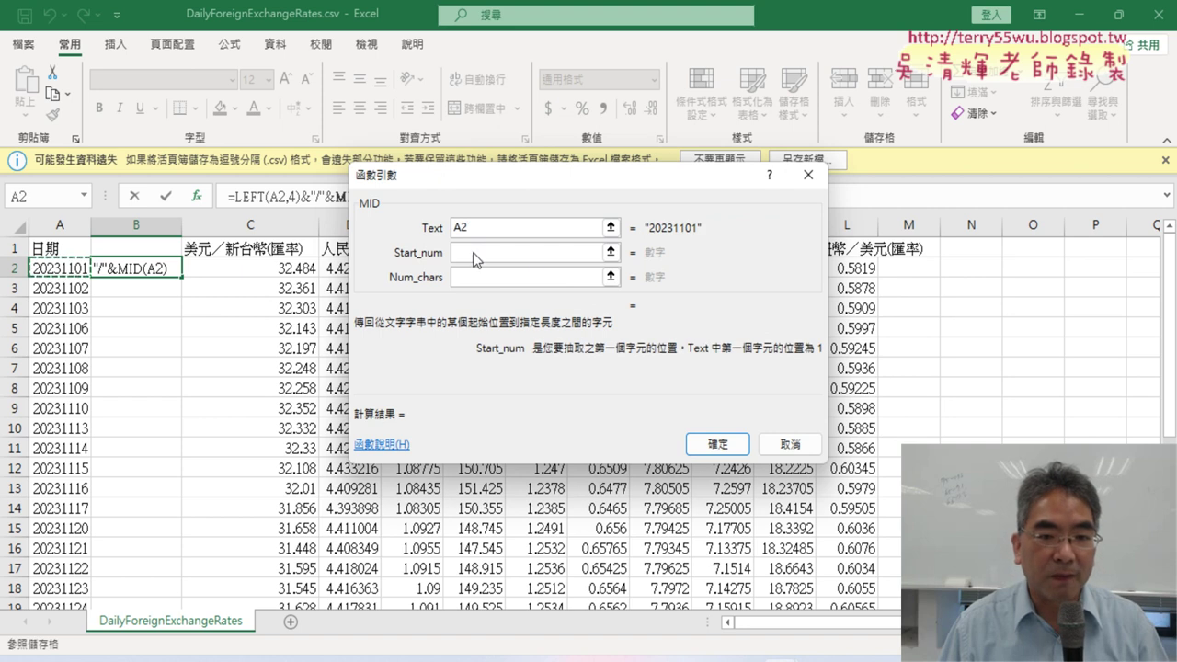
click(547, 254)
text(5)
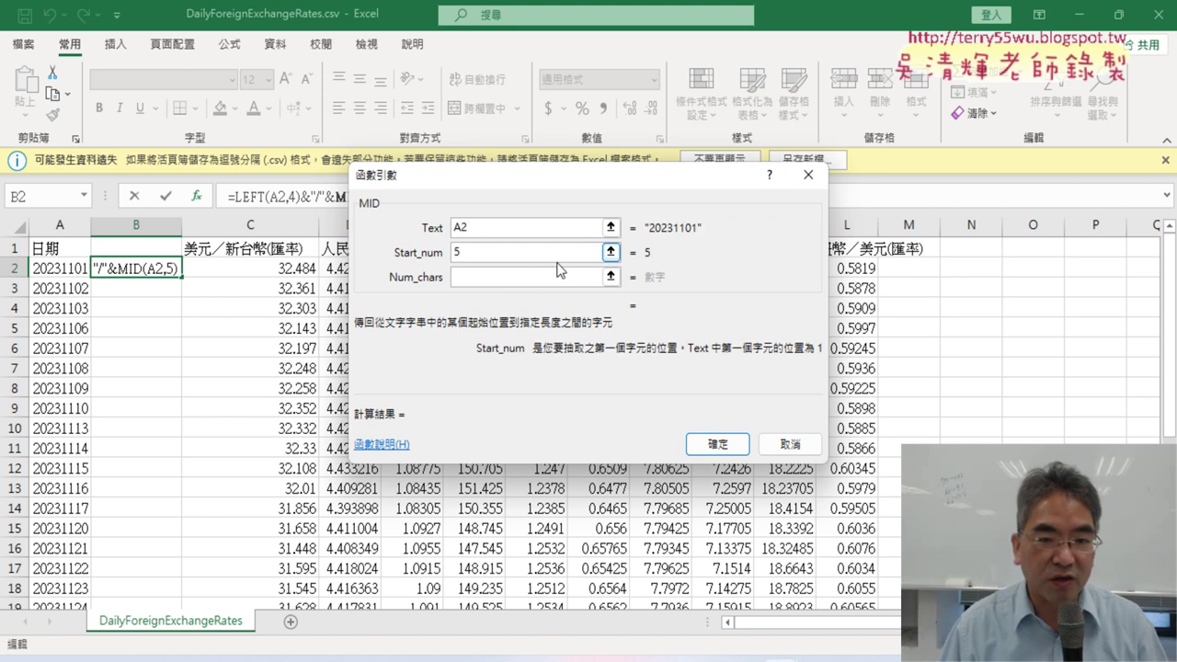
click(548, 278)
text(2)
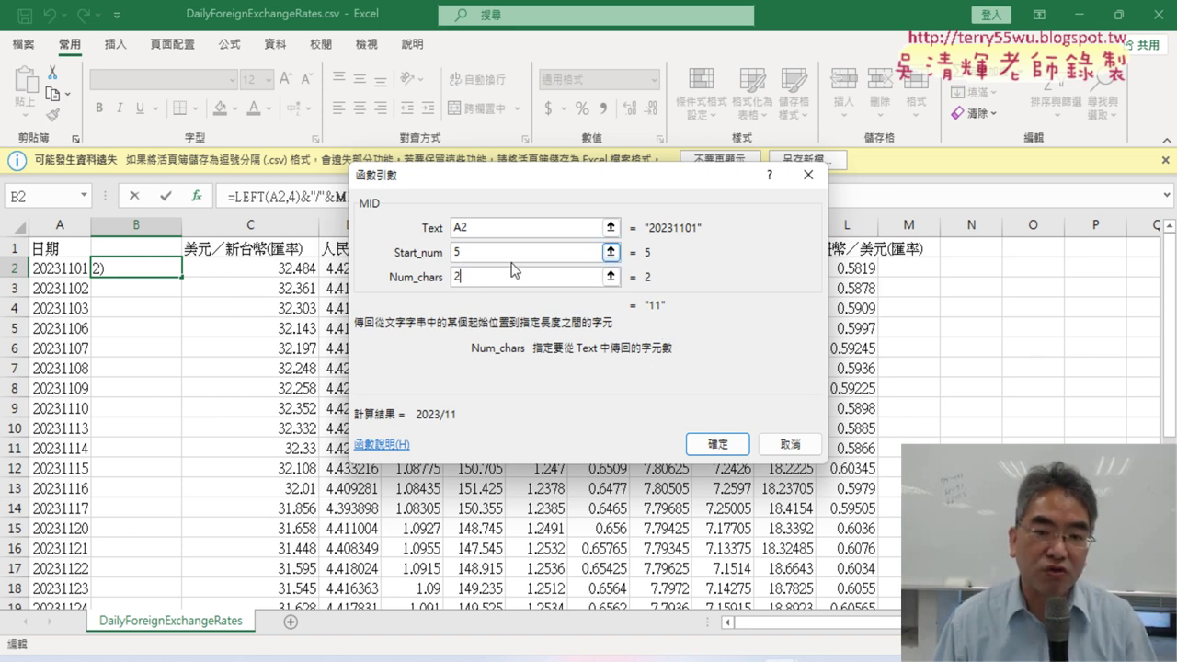
double_click(488, 251)
text(6)
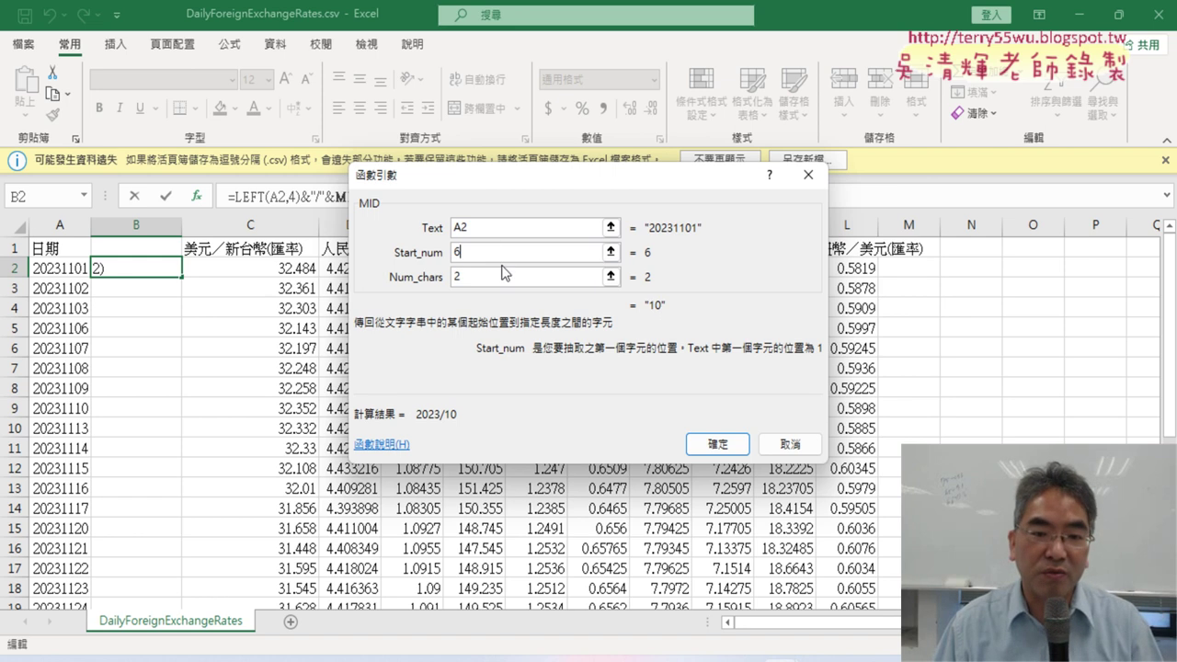
key(BackSpace)
text(5)
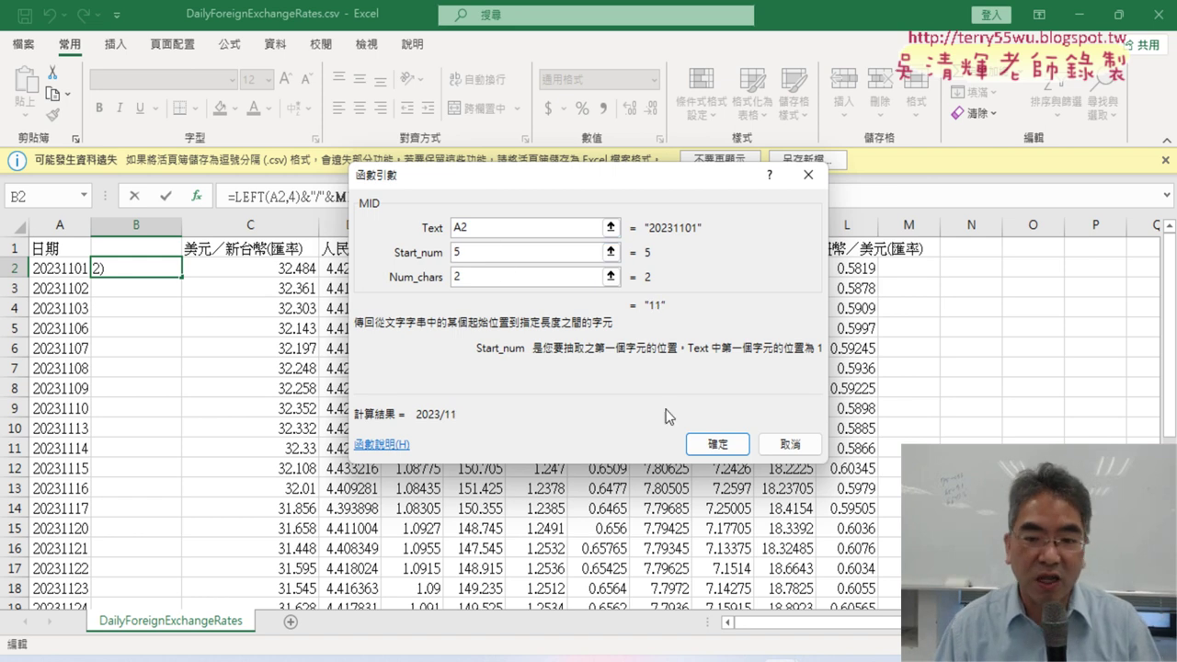
click(712, 444)
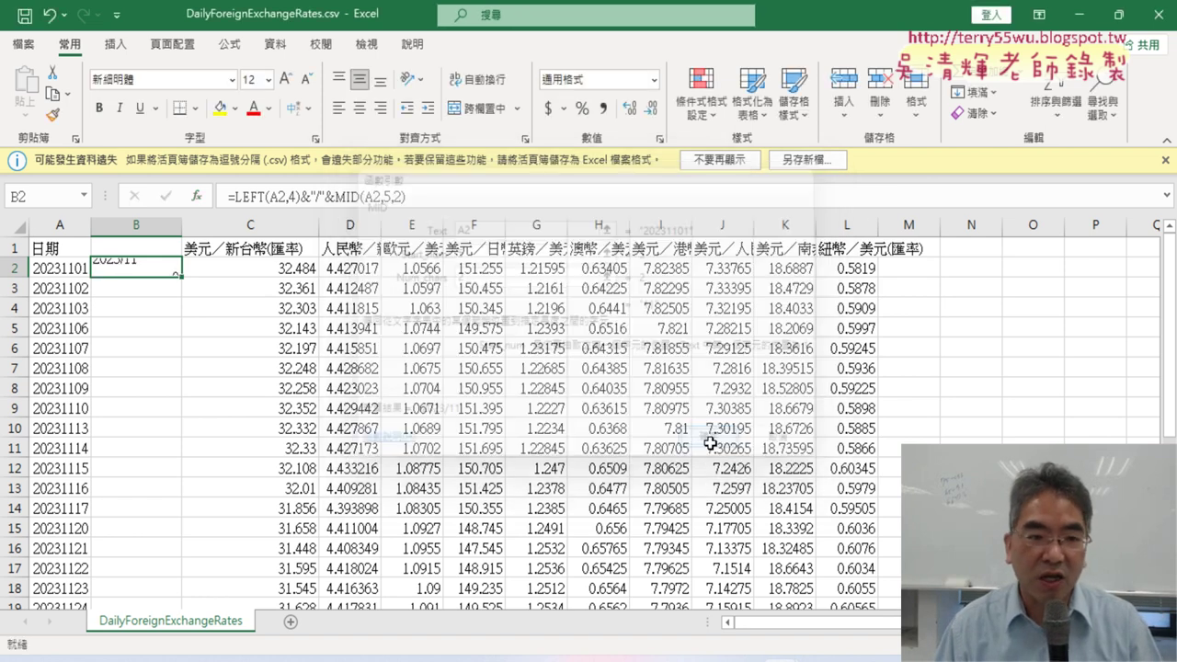
Append another &"/"& separator to the end of B2's formula.
click(440, 197)
text(&"/)
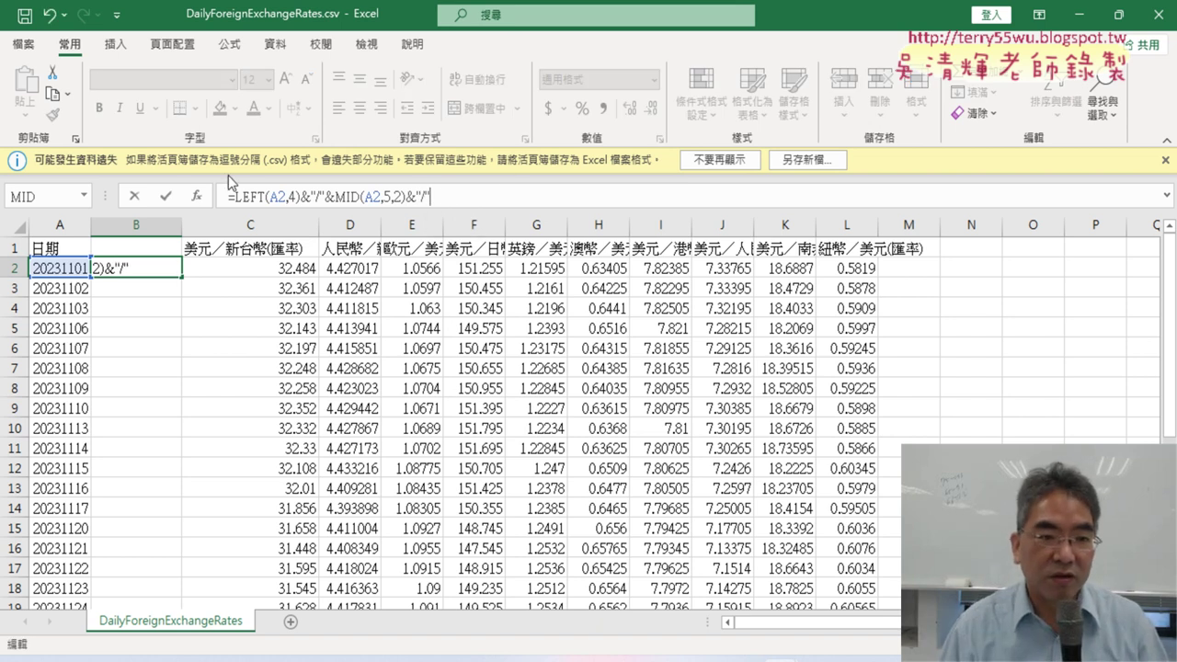
click(170, 197)
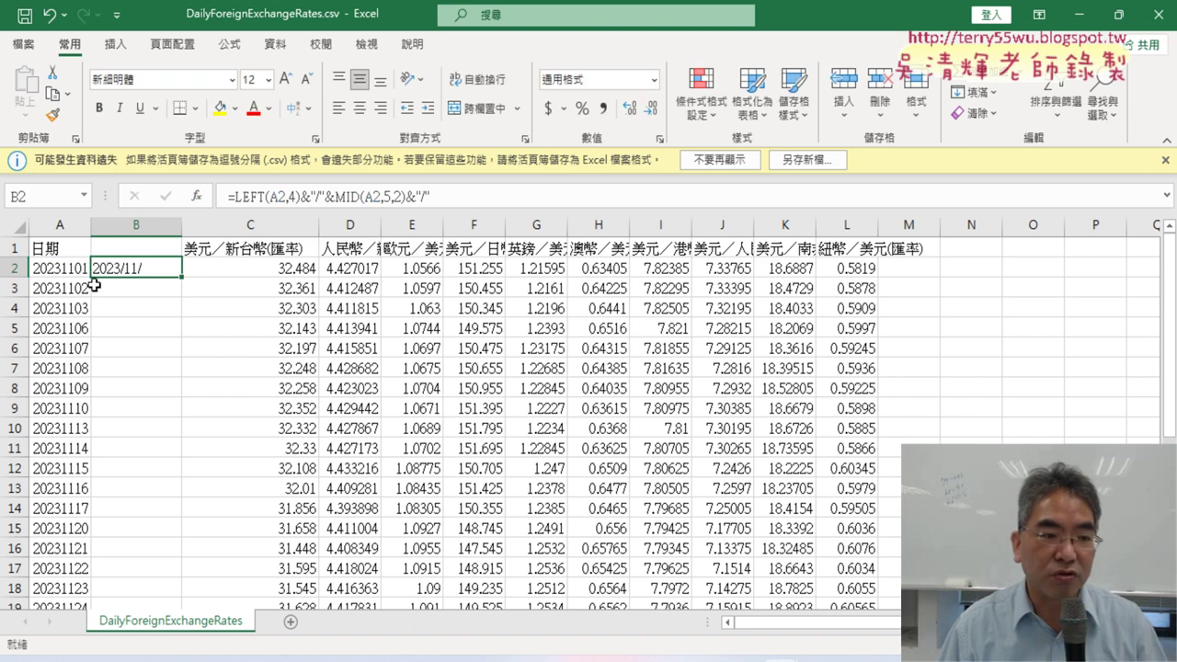
click(487, 199)
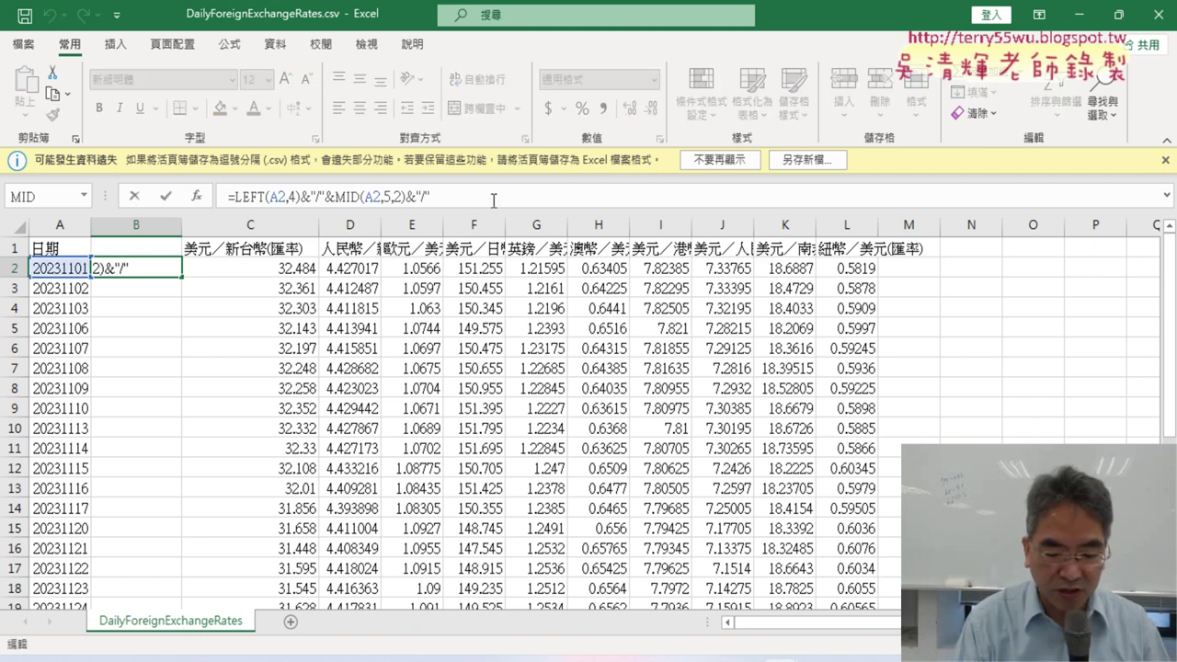
text(&)
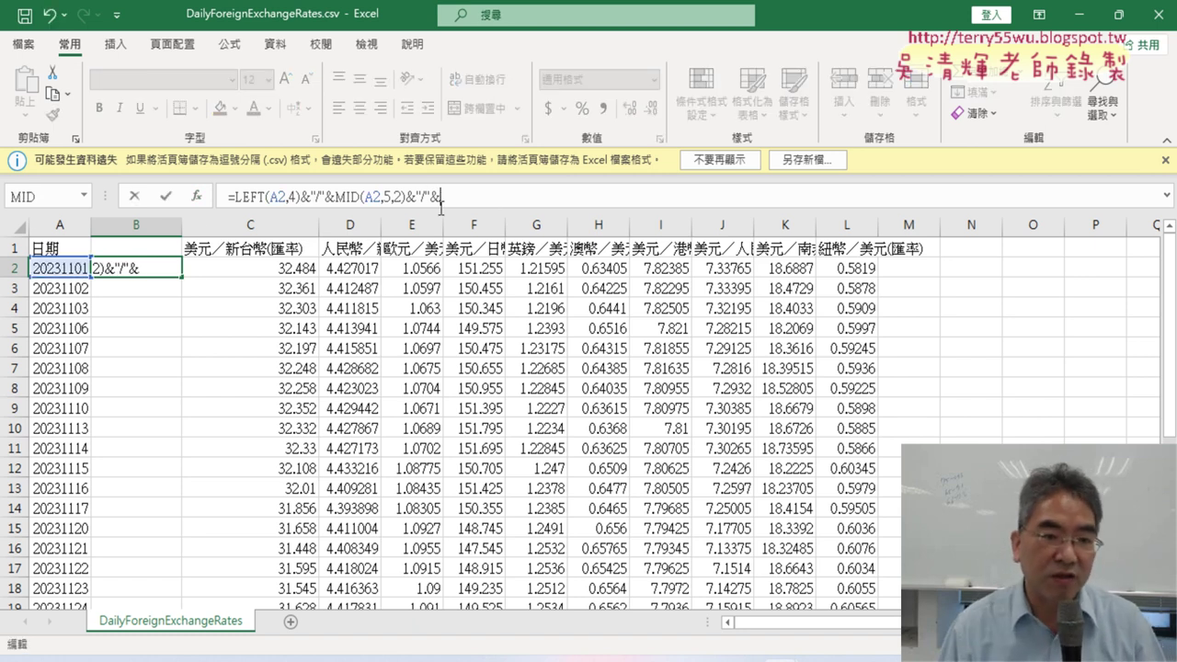
Add RIGHT(A2,2) to finish the formula so B2 shows 2023/11/01.
click(197, 198)
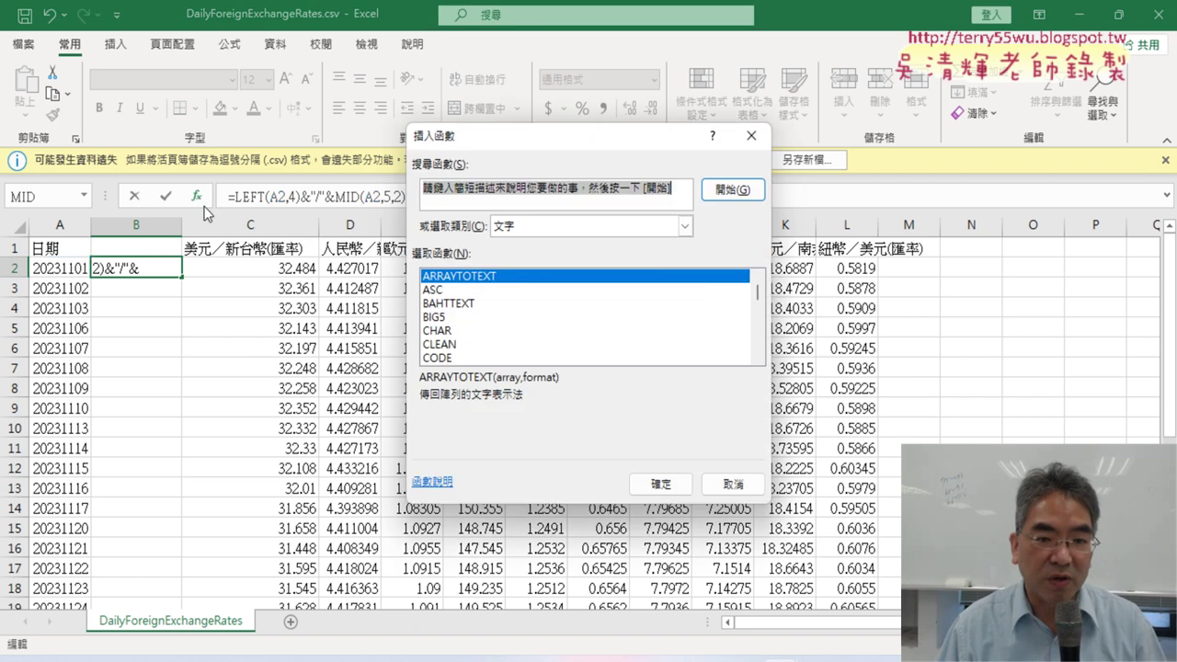
scroll(533, 336, down, 1)
scroll(524, 339, down, 1)
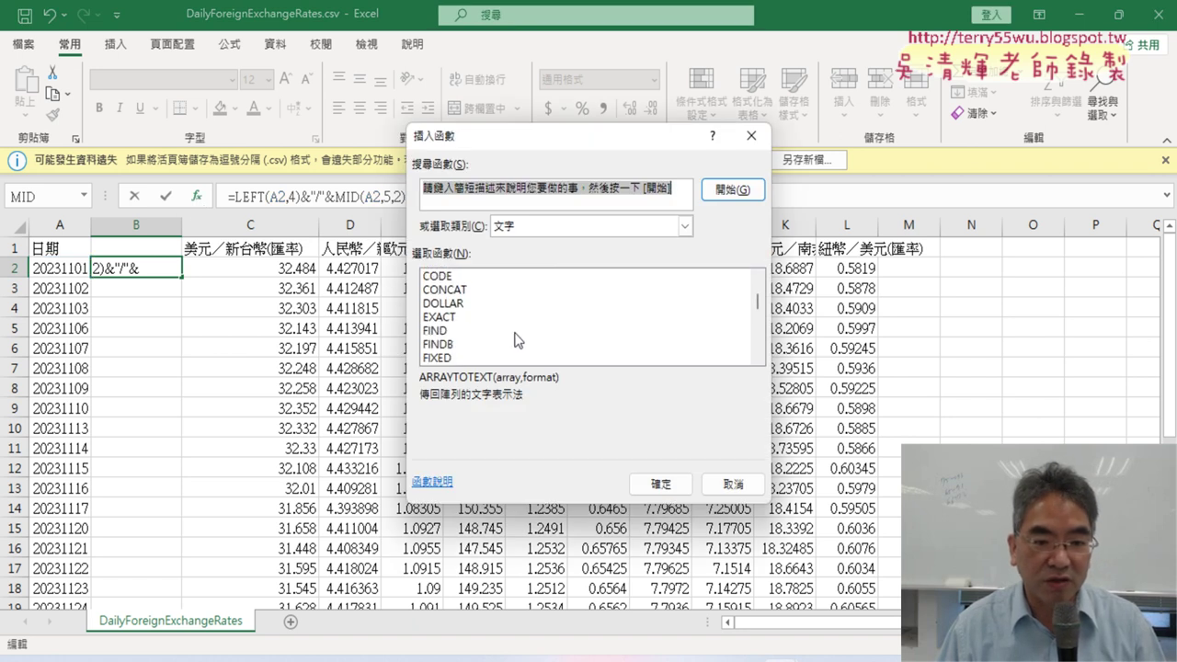
scroll(517, 339, down, 2)
scroll(514, 339, down, 2)
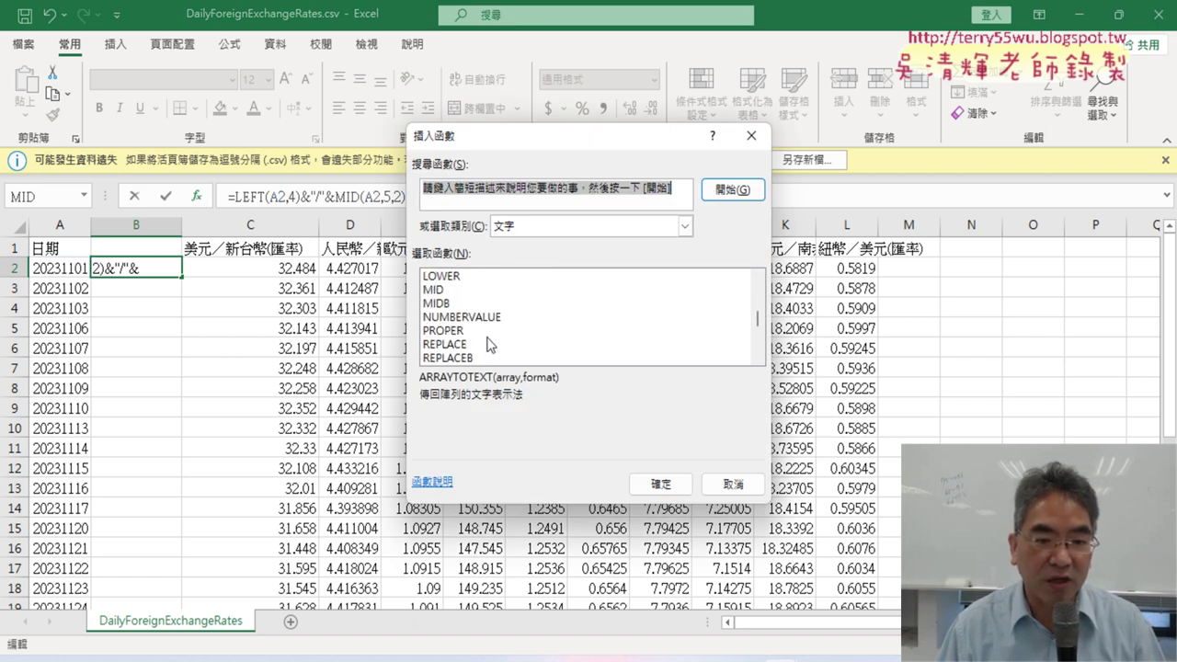
scroll(452, 340, down, 1)
click(455, 344)
click(660, 484)
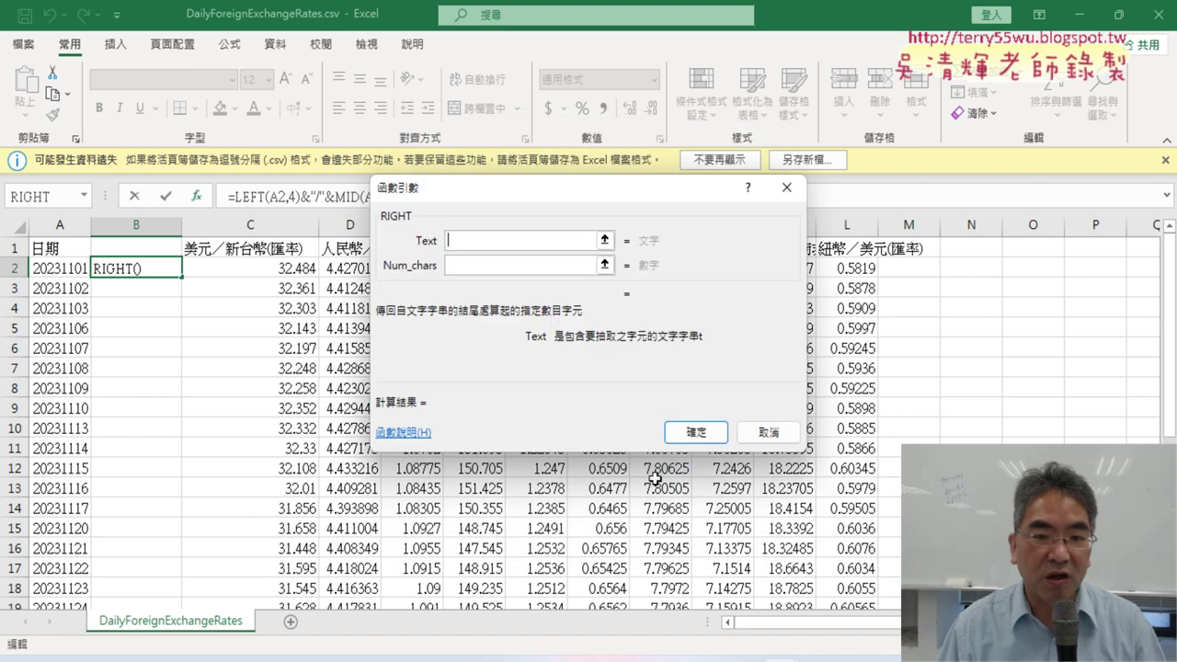
click(70, 268)
click(462, 267)
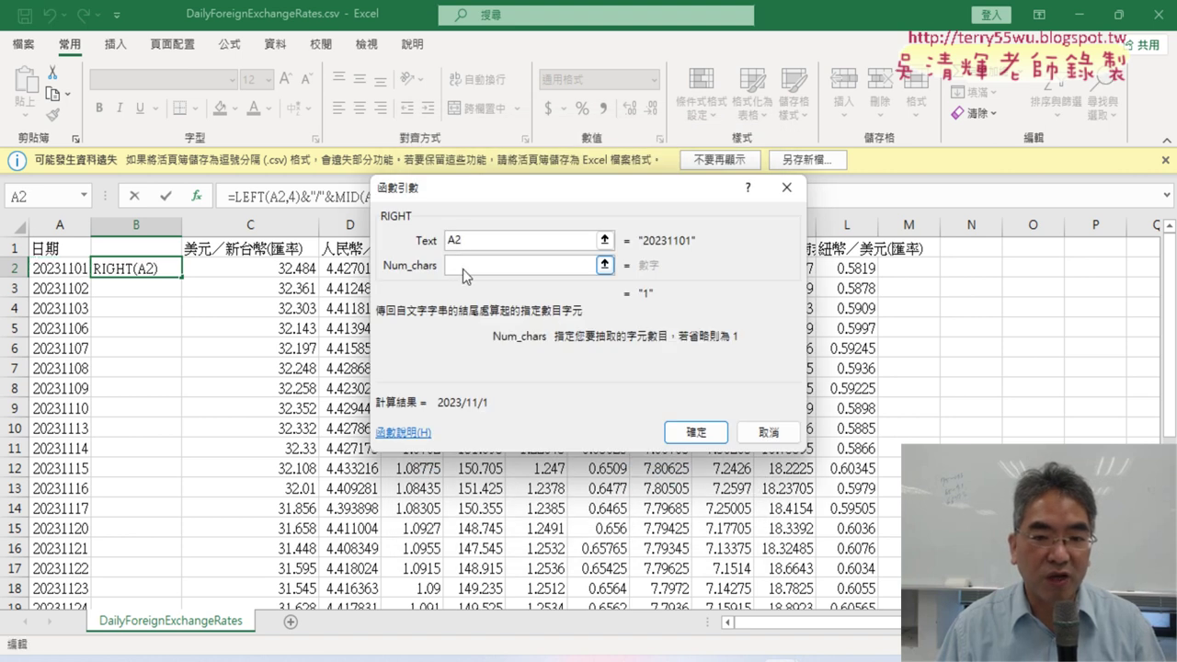
text(2)
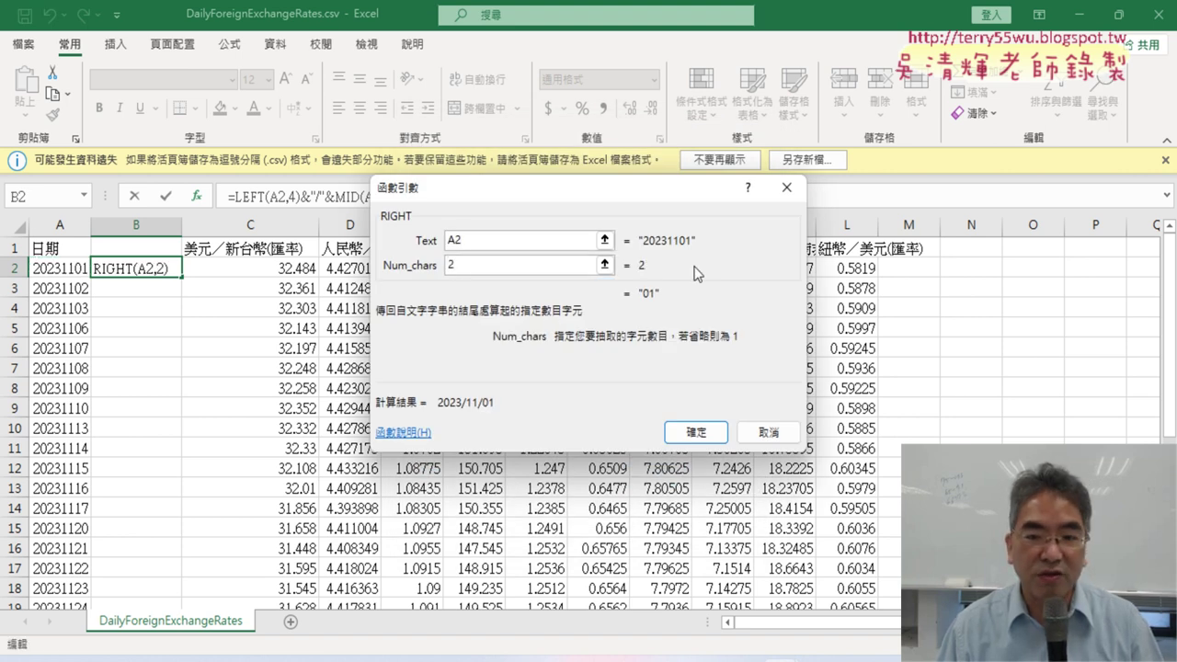
click(691, 430)
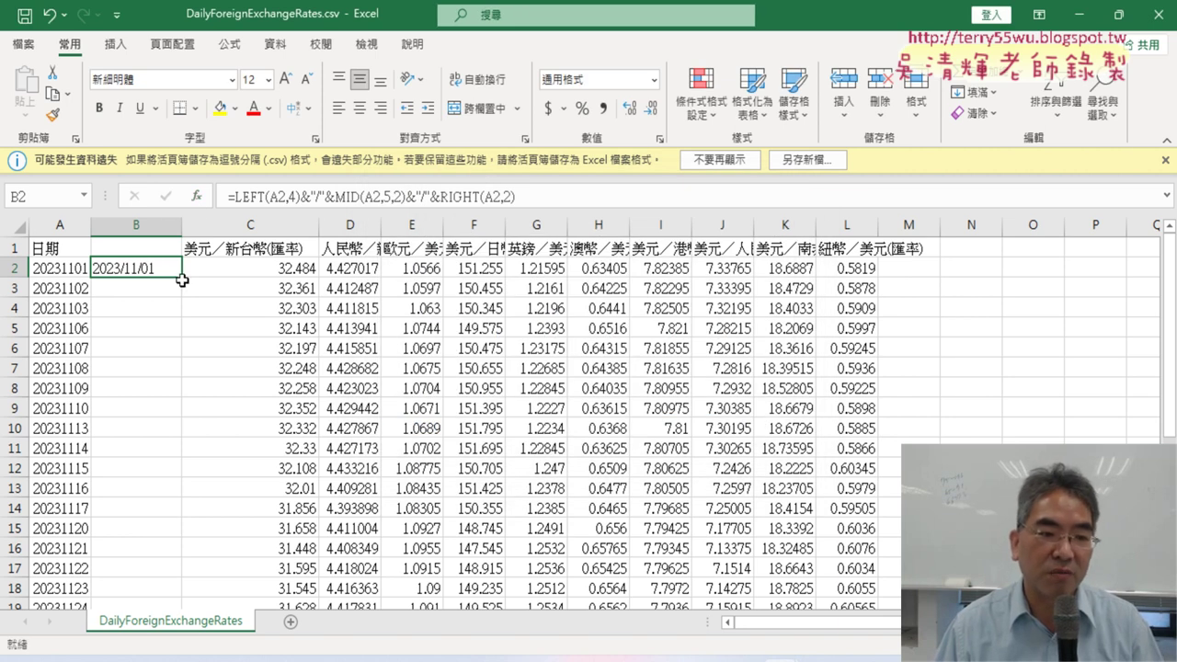
Fill B2's date formula down column B, then highlight the formula text to review it.
double_click(182, 277)
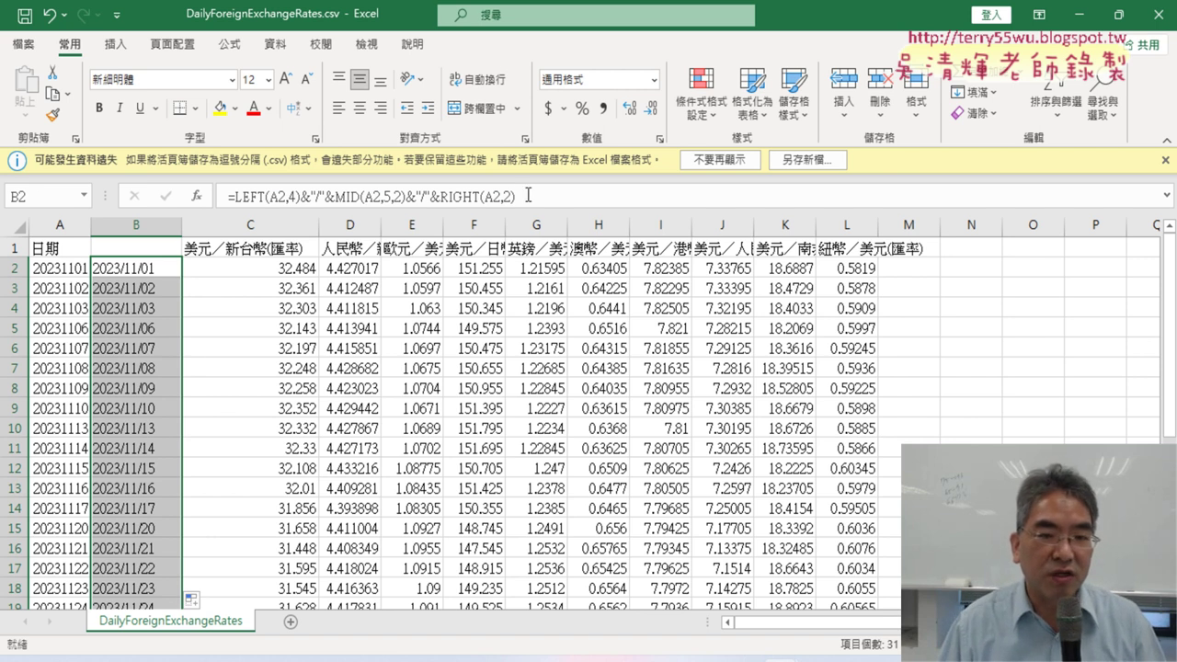
drag(528, 195, 247, 209)
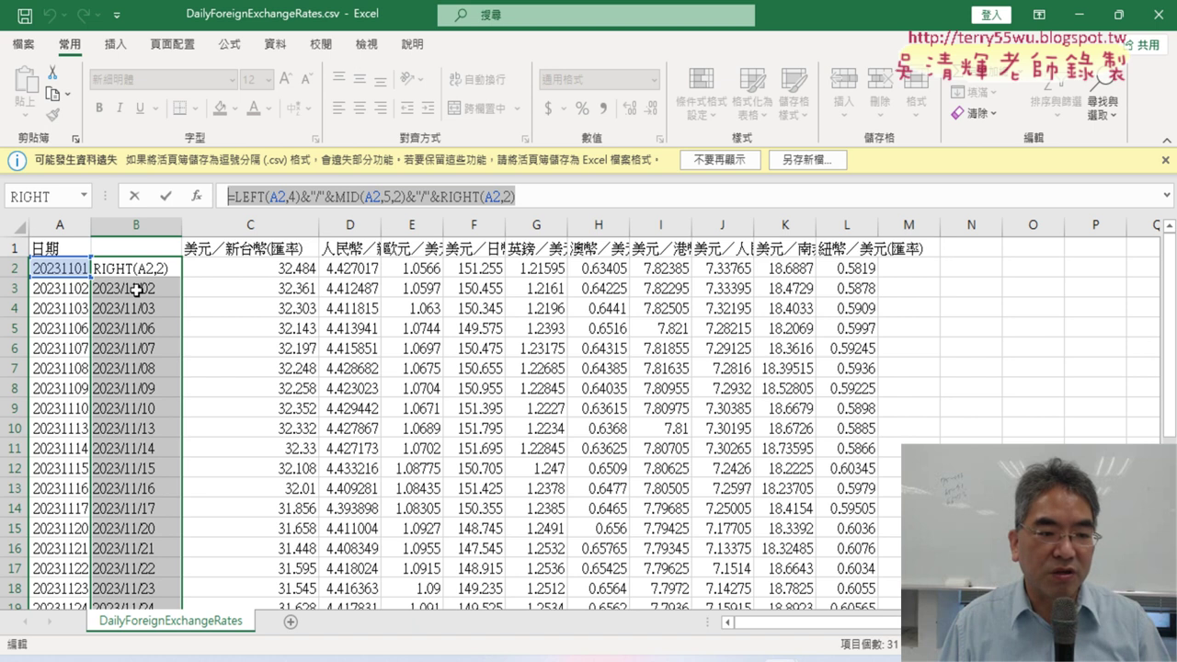
key(Return)
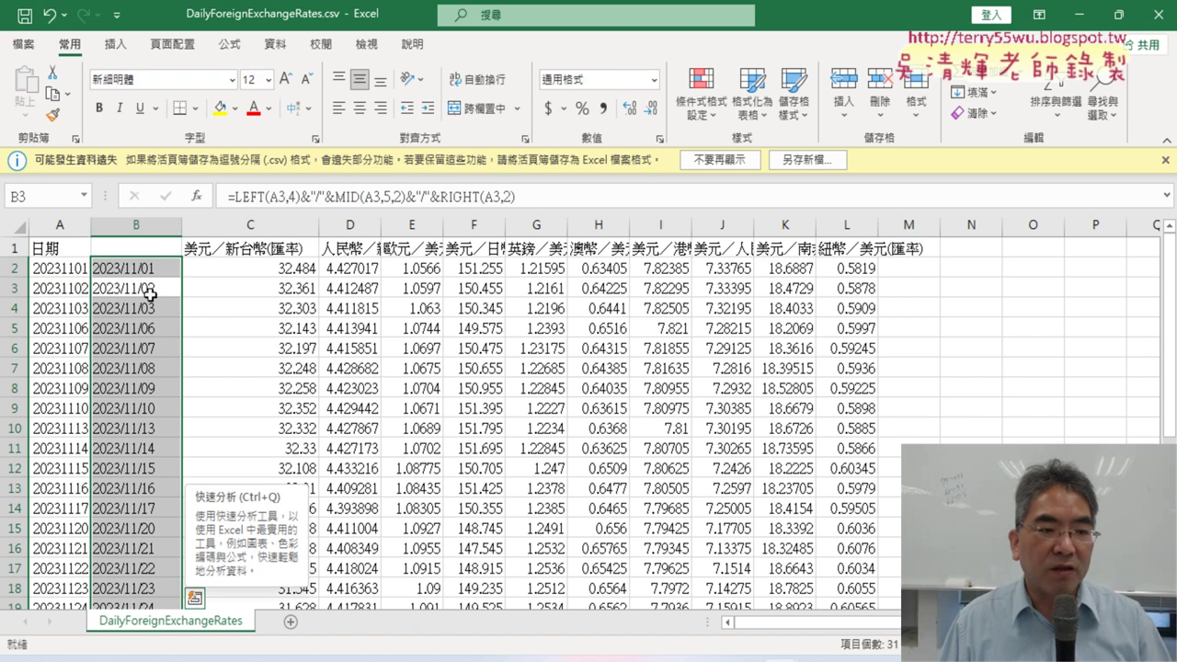
click(59, 226)
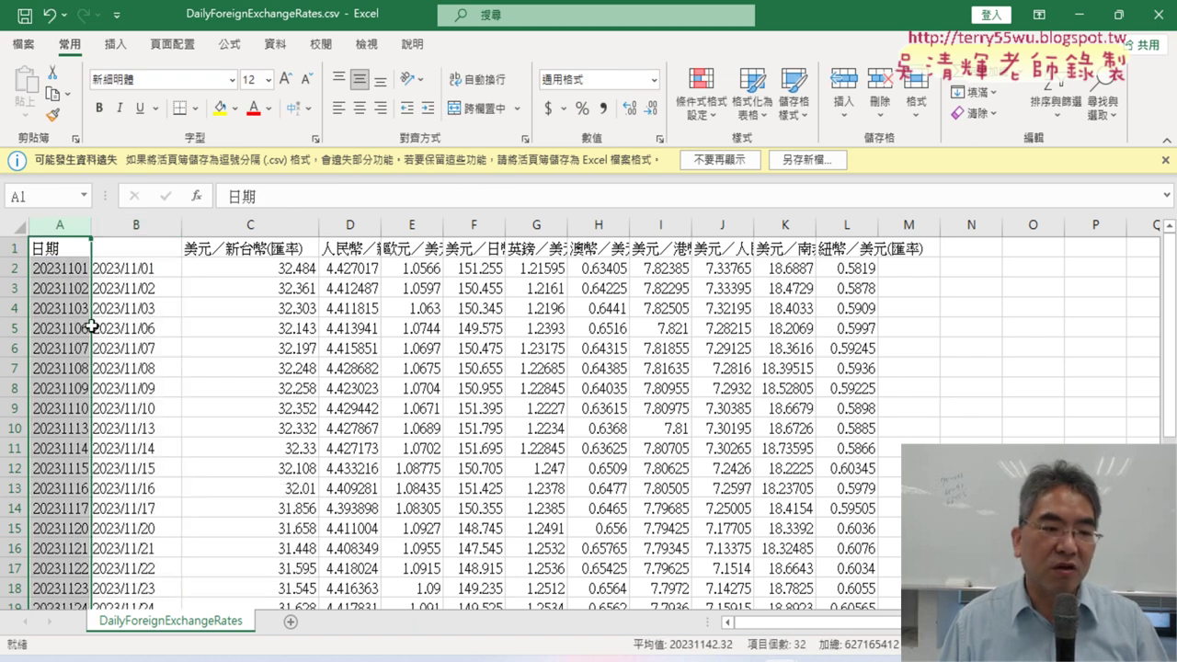
click(139, 272)
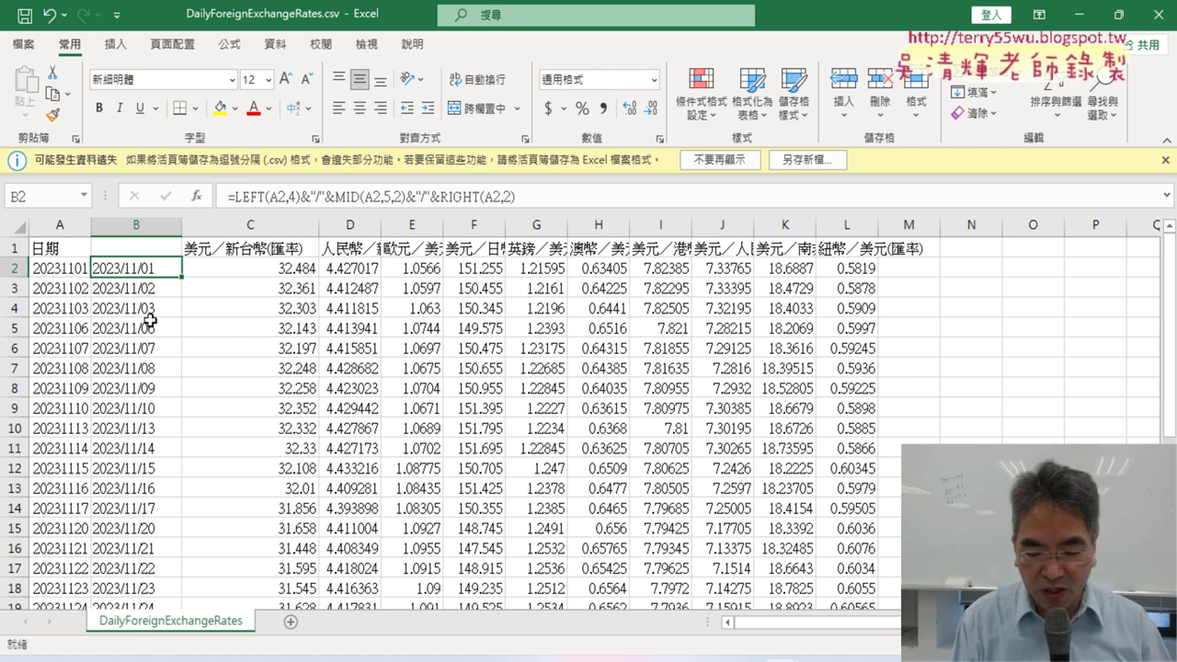
Copy column B's converted dates from B2 down to the last row.
key(ctrl+shift+Down)
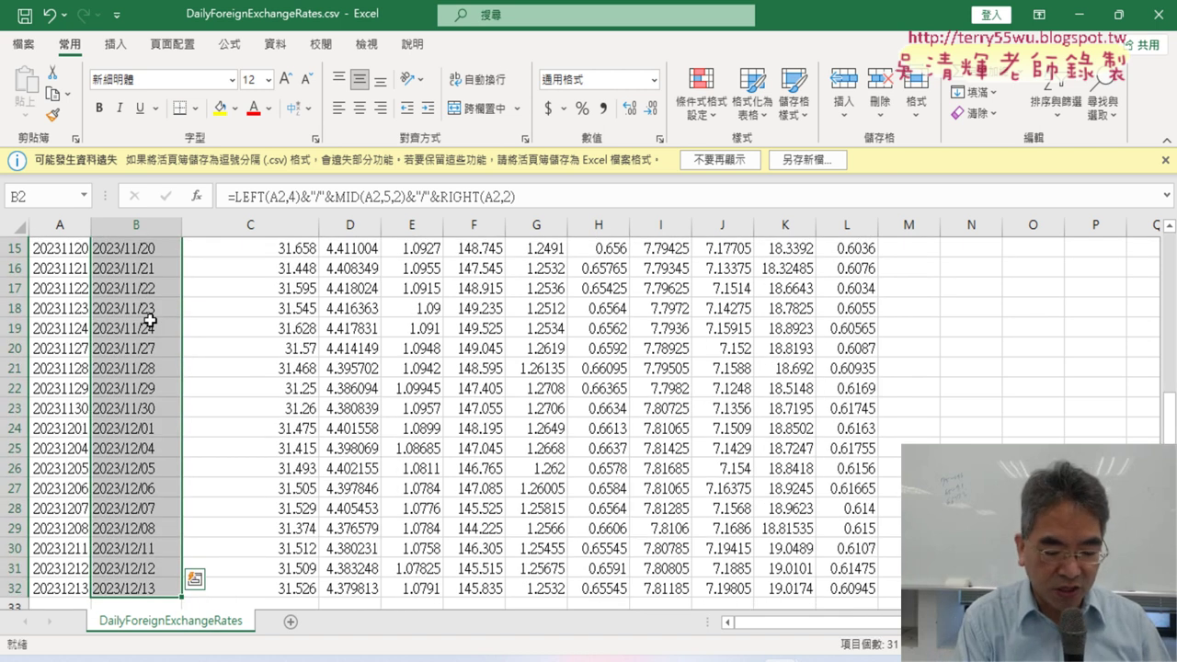
key(ctrl+c)
scroll(149, 320, up, 2)
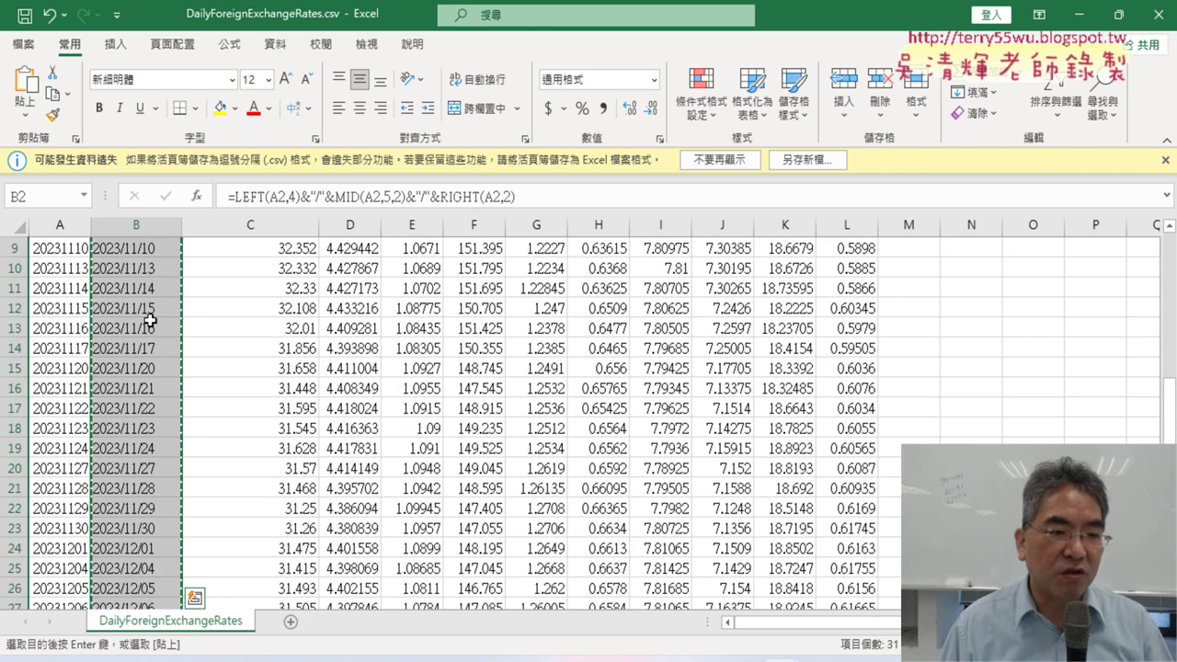
scroll(149, 320, up, 3)
Try pasting the copied formulas into A2, then back out of the #REF! result.
click(56, 266)
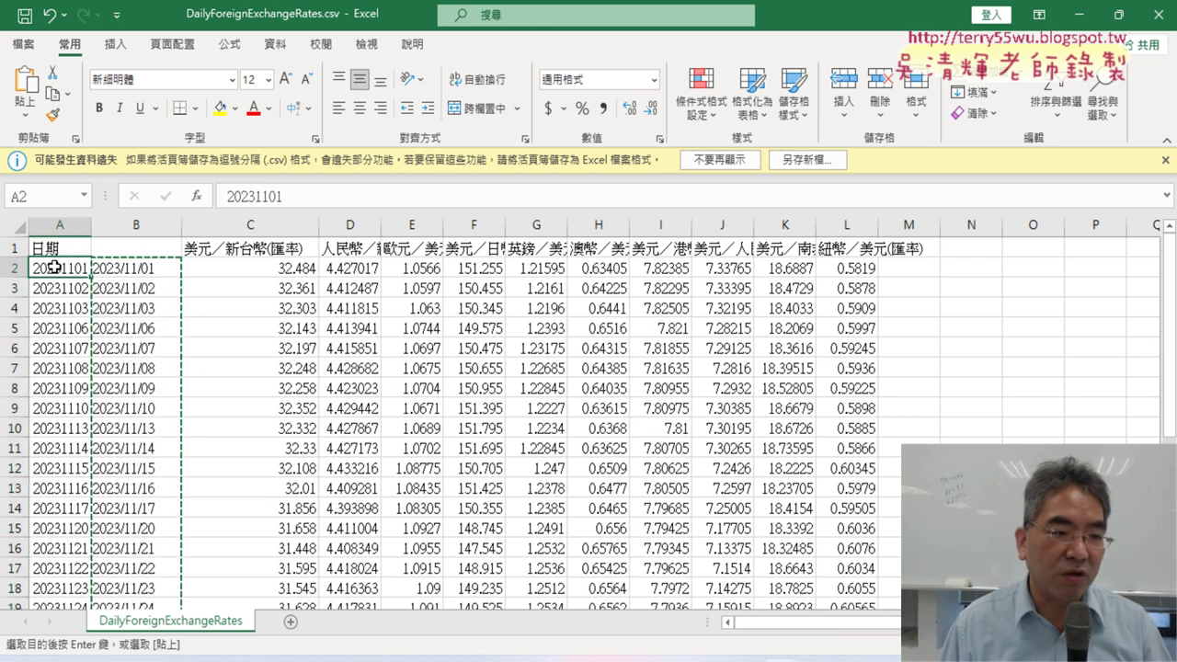
right_click(57, 266)
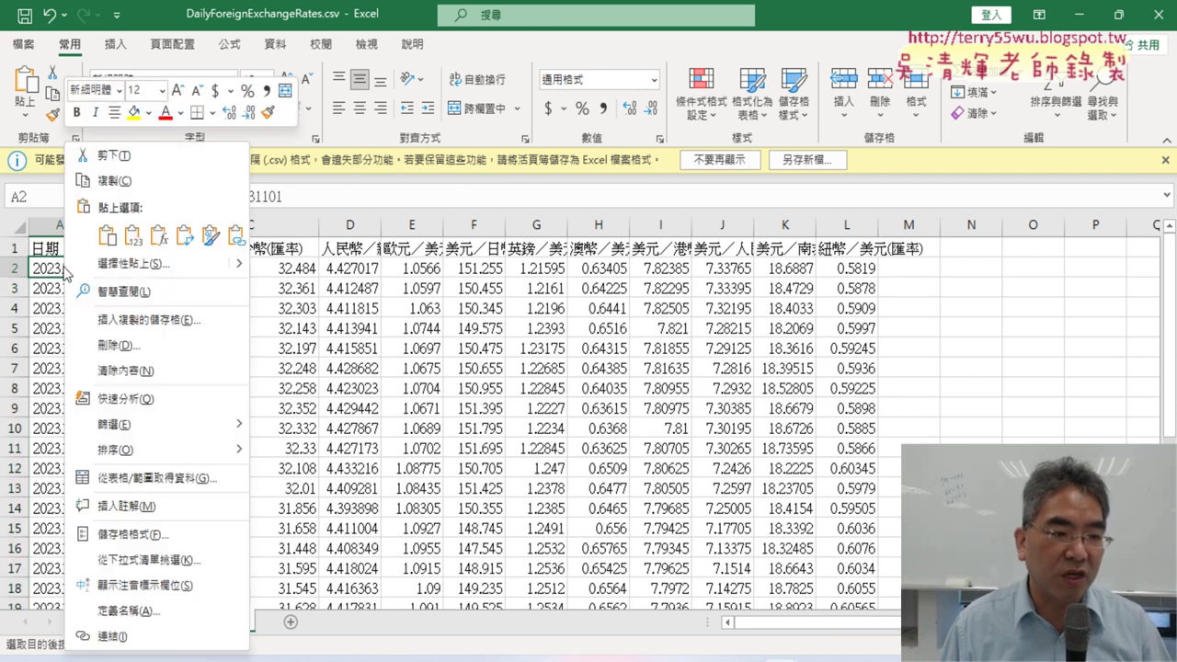
click(108, 235)
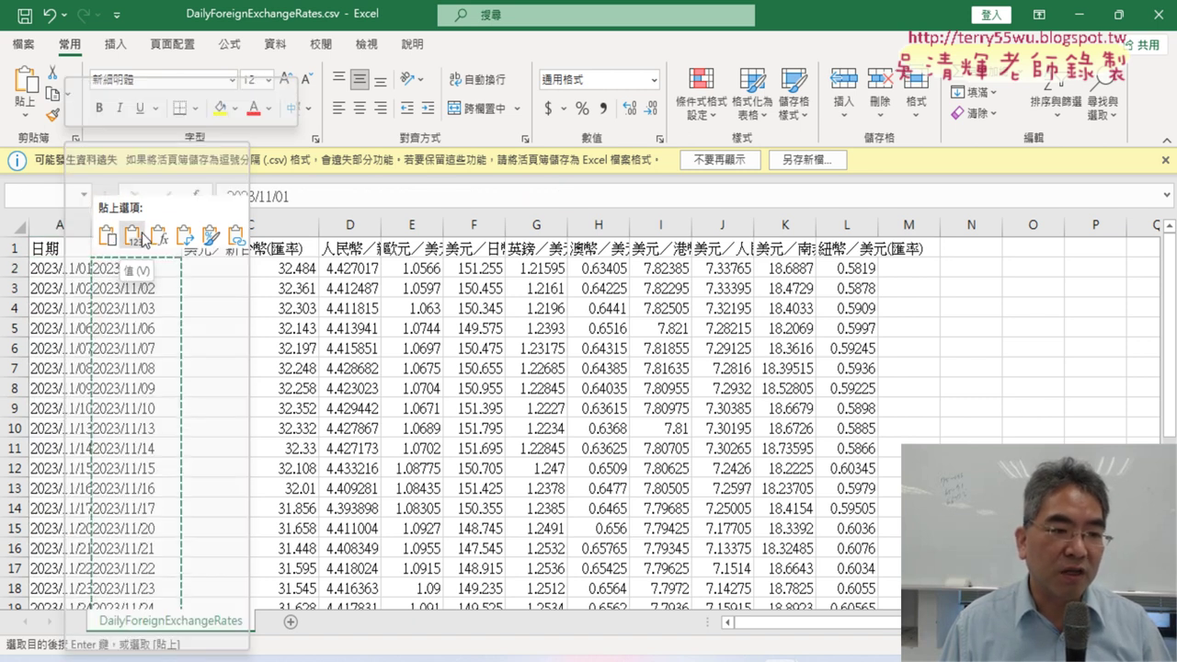
click(30, 122)
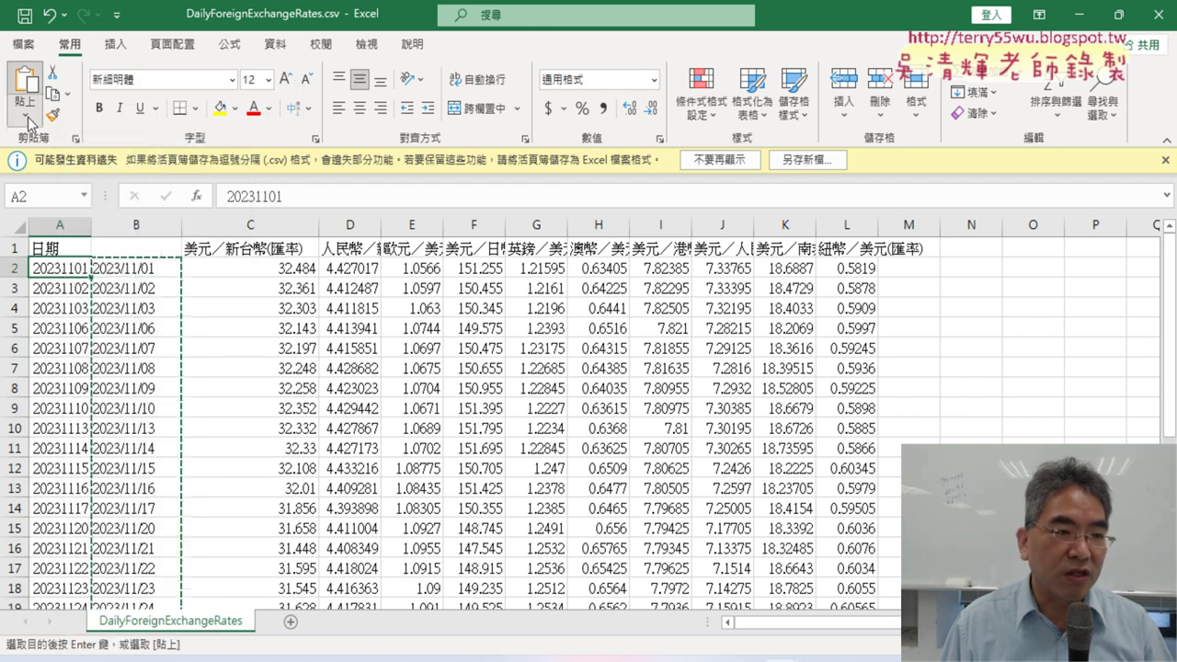
click(180, 333)
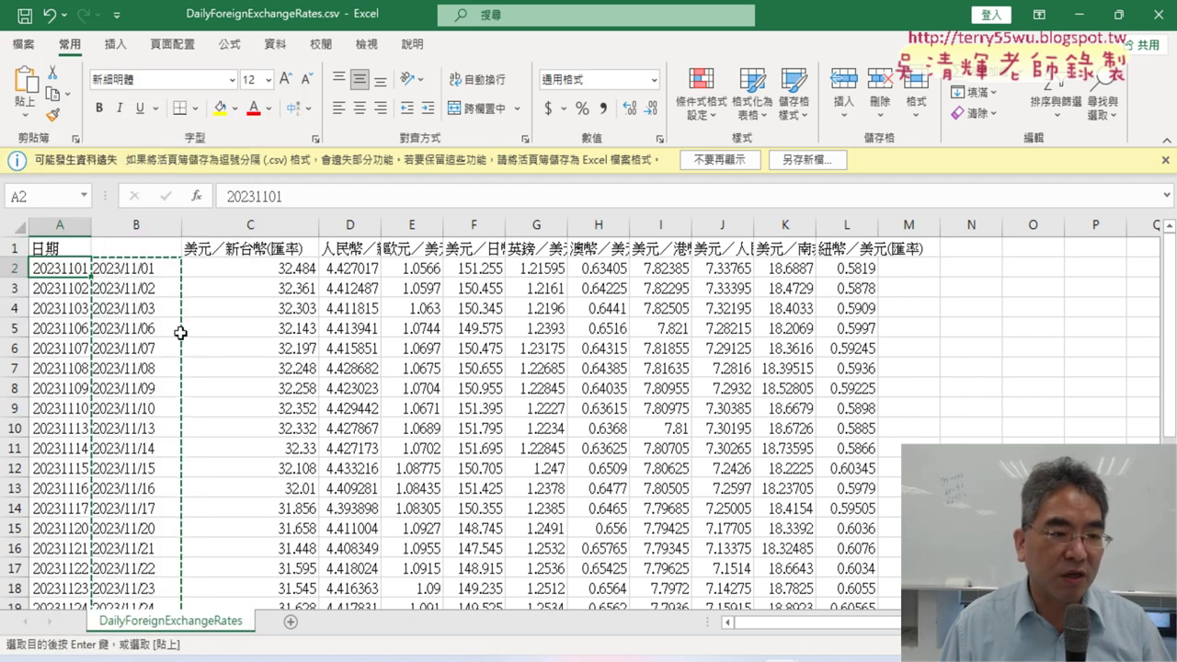
right_click(70, 276)
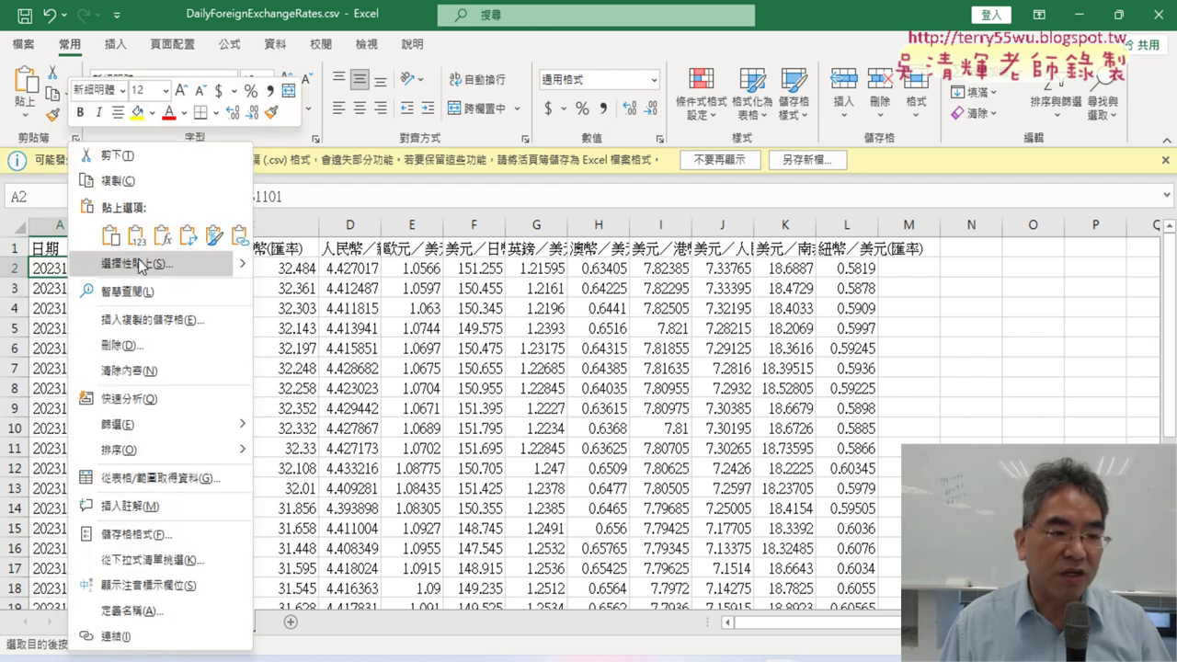
mouse_move(147, 264)
mouse_move(241, 263)
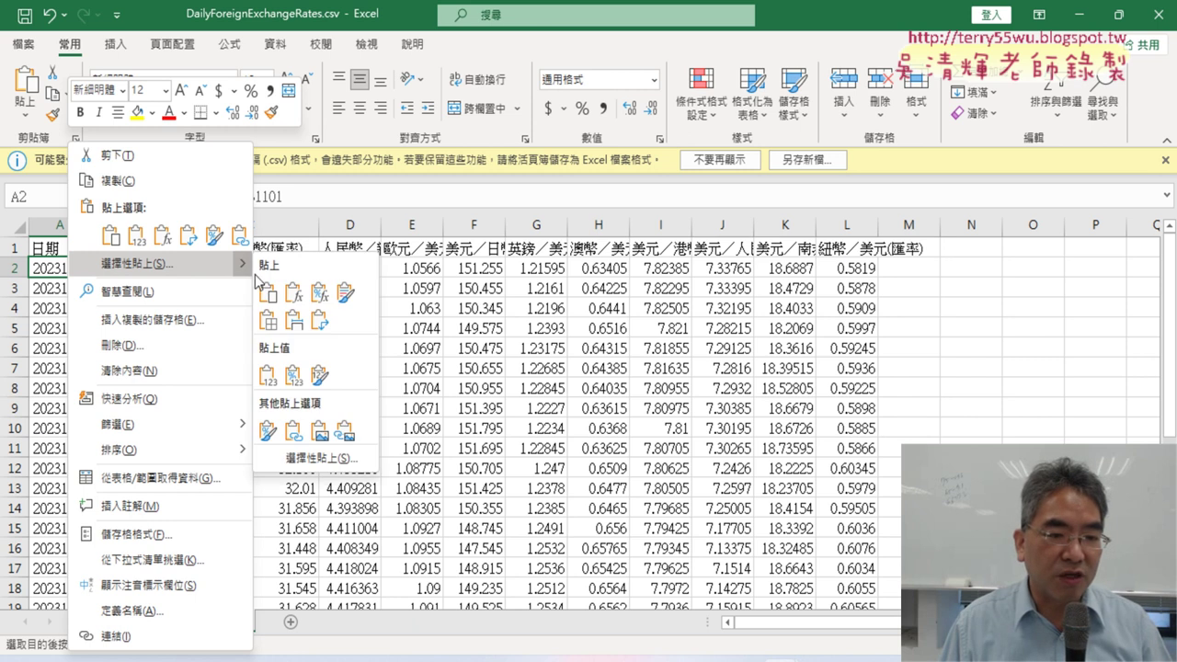
click(265, 292)
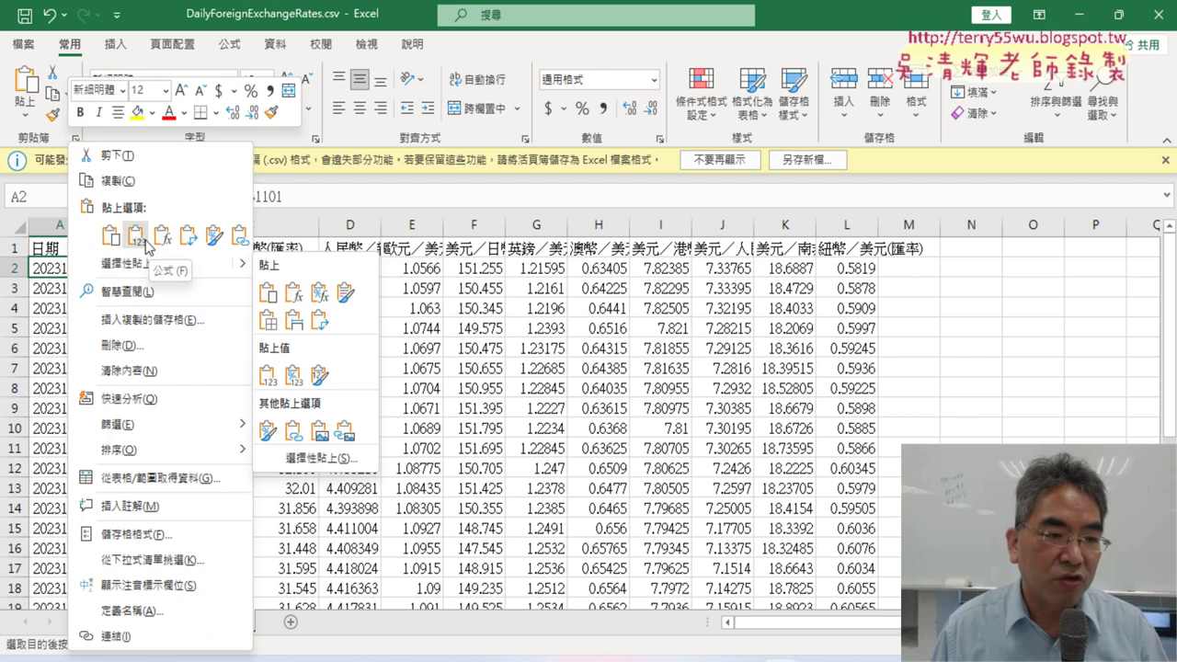
key(Escape)
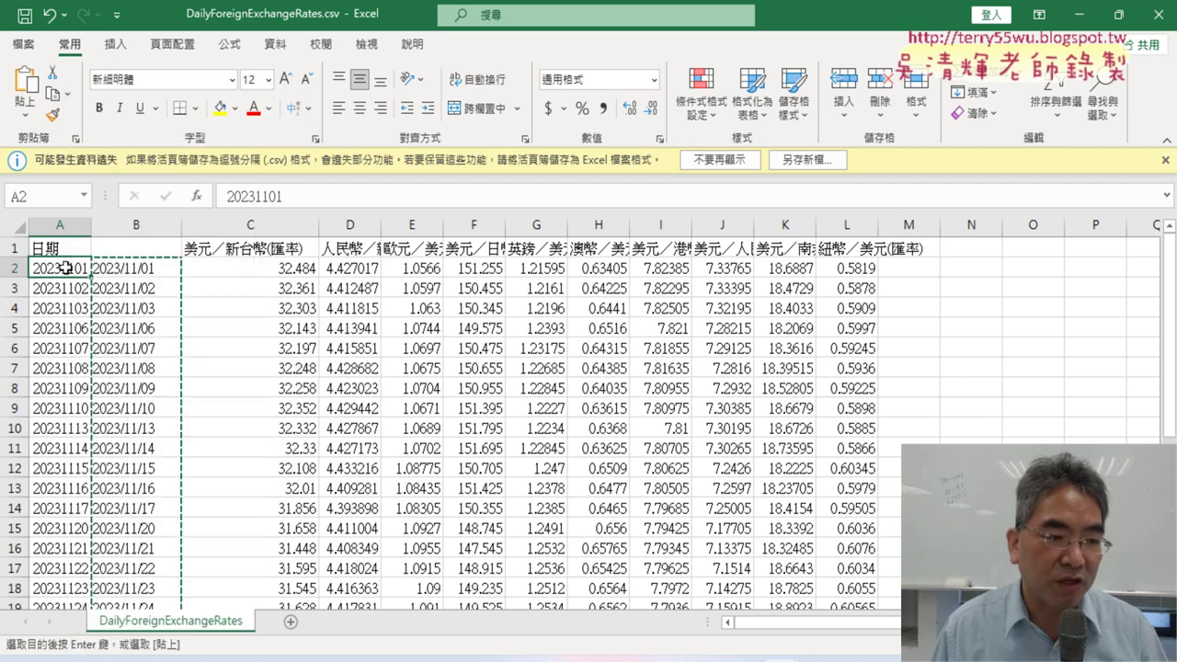
click(135, 269)
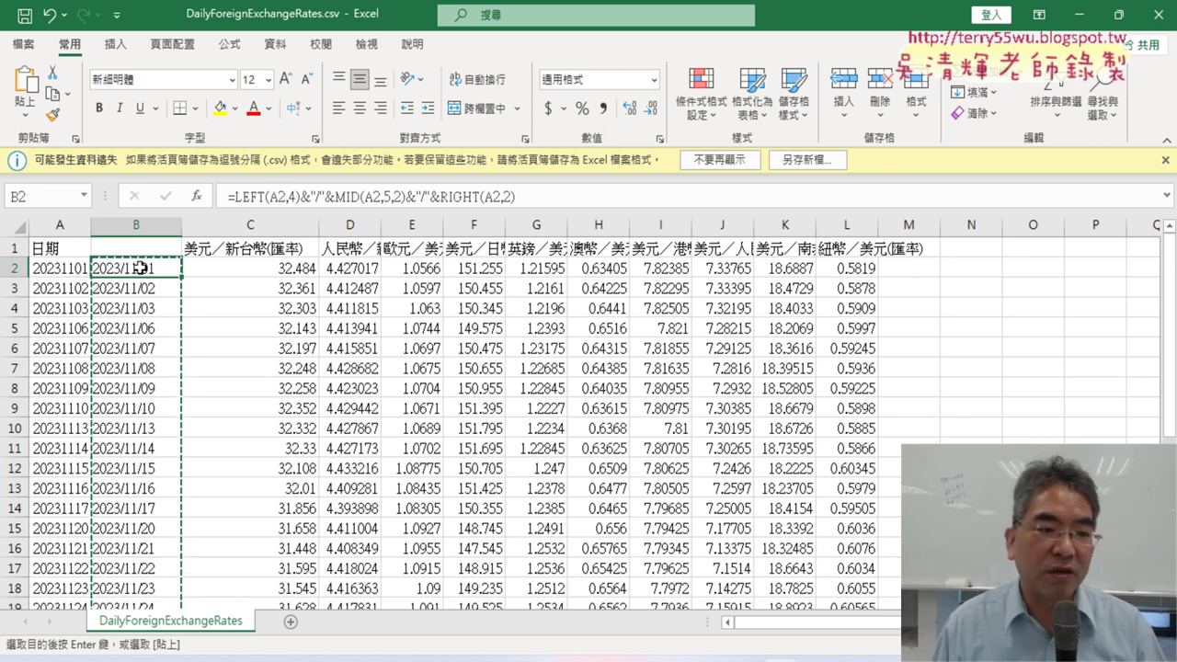
Paste column B's dates into A2 as values, delete helper column B, and autofit column A.
right_click(63, 267)
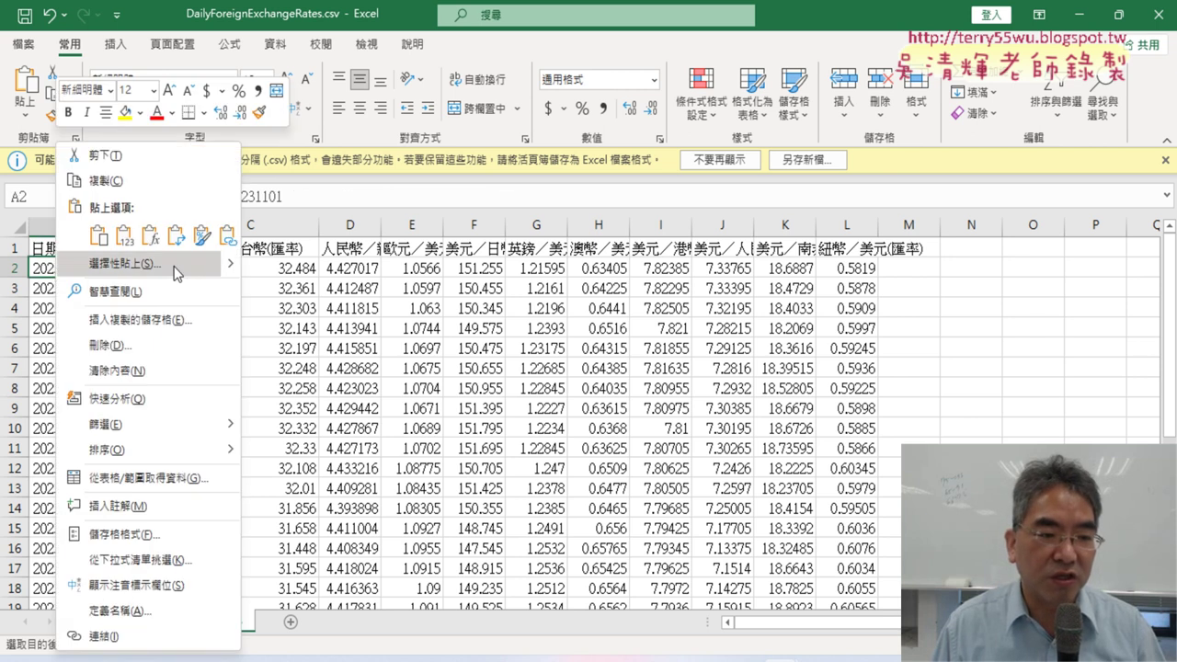
mouse_move(125, 263)
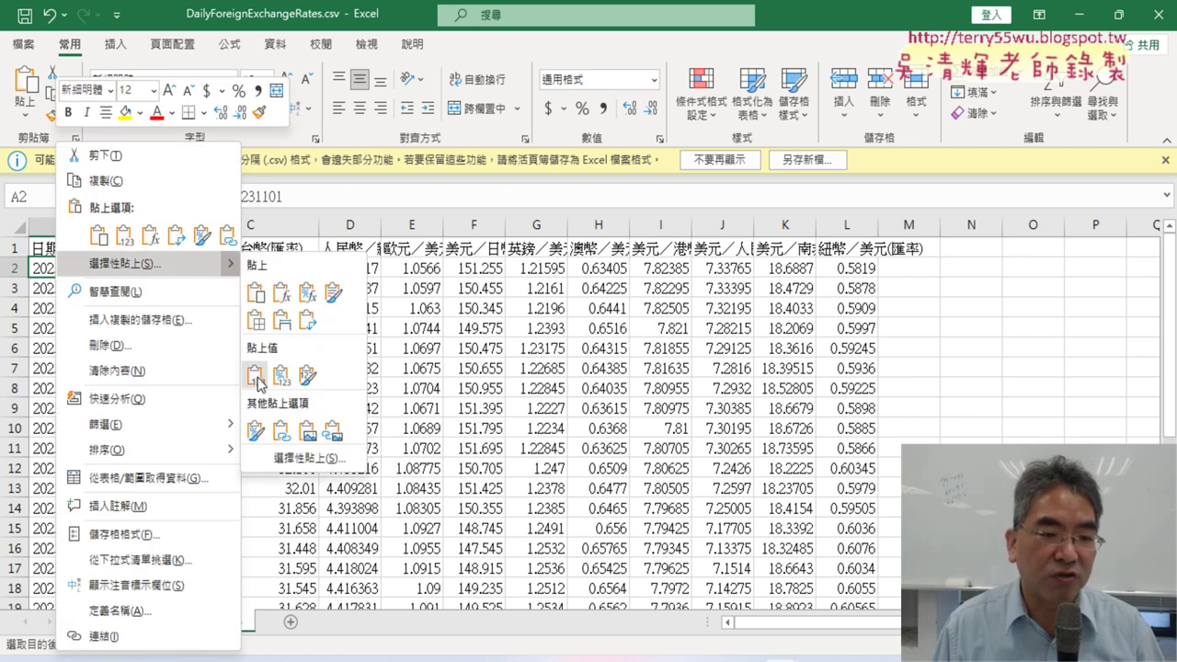
click(256, 375)
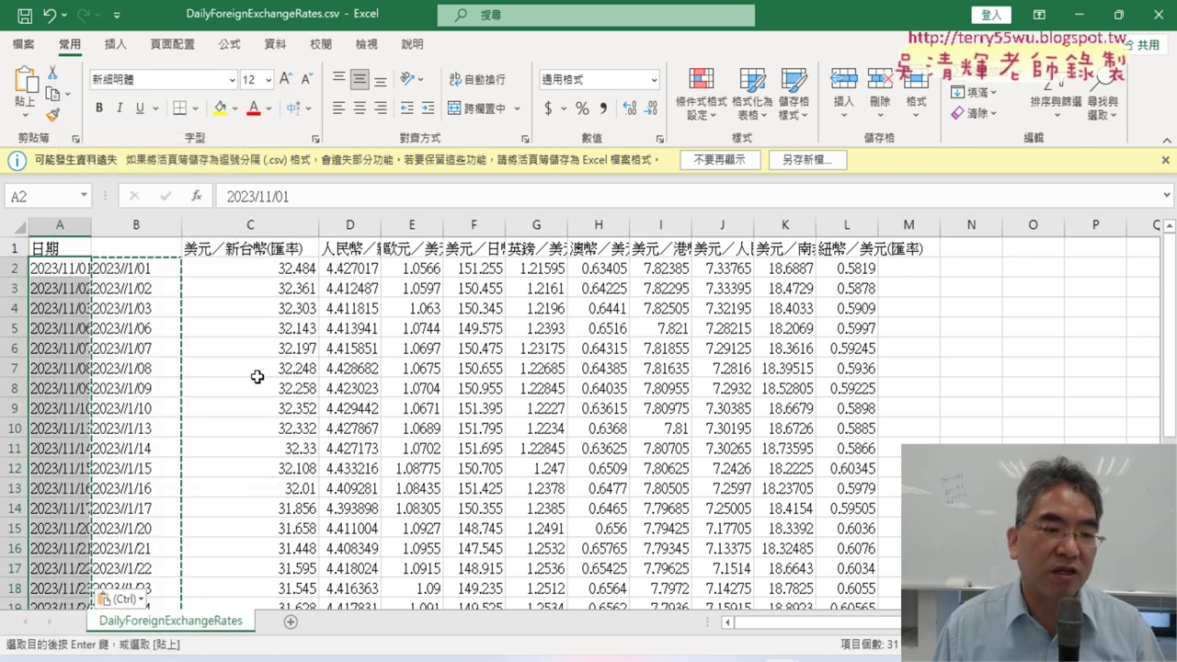
click(147, 269)
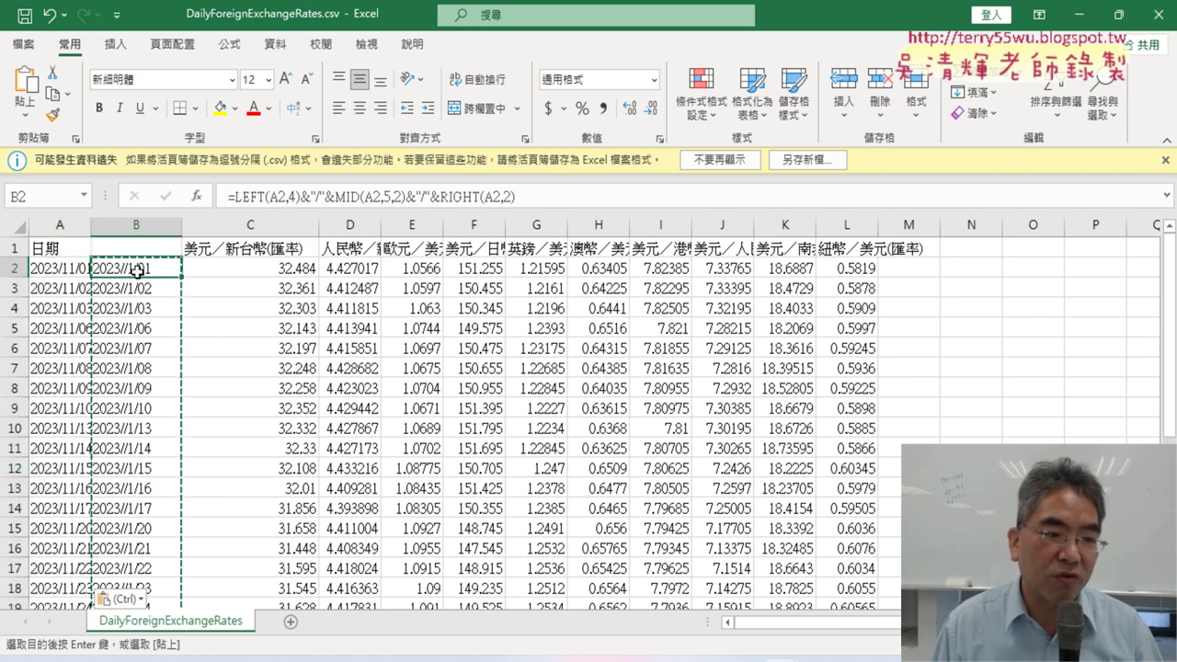
click(136, 225)
right_click(136, 224)
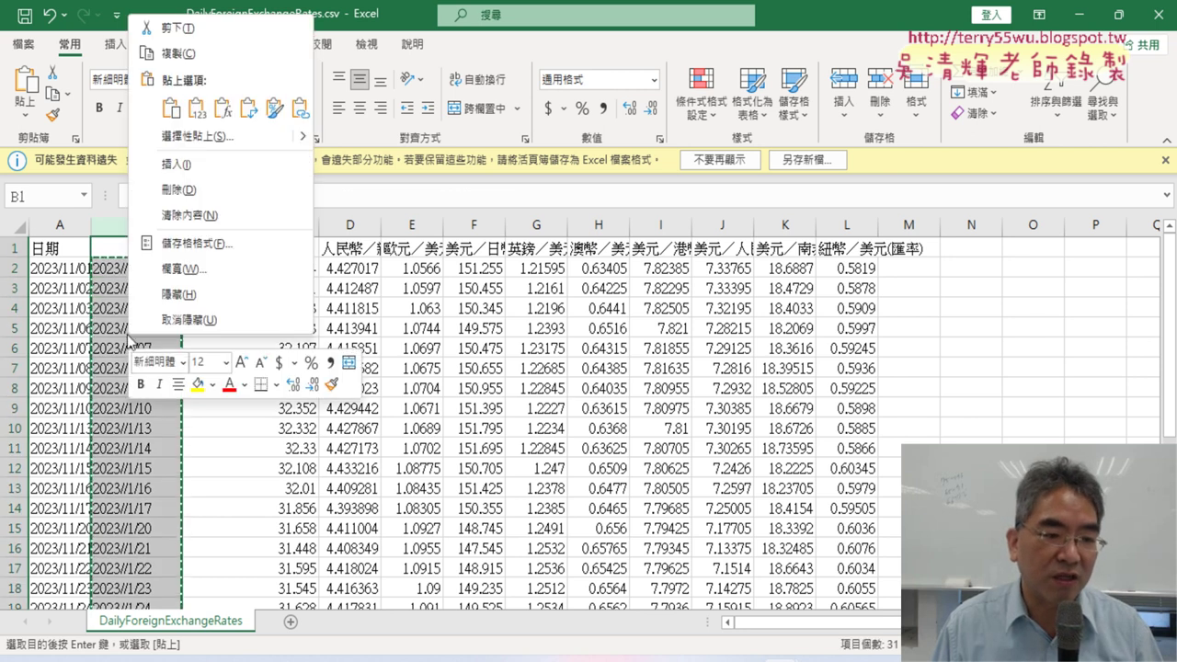
click(216, 190)
double_click(92, 224)
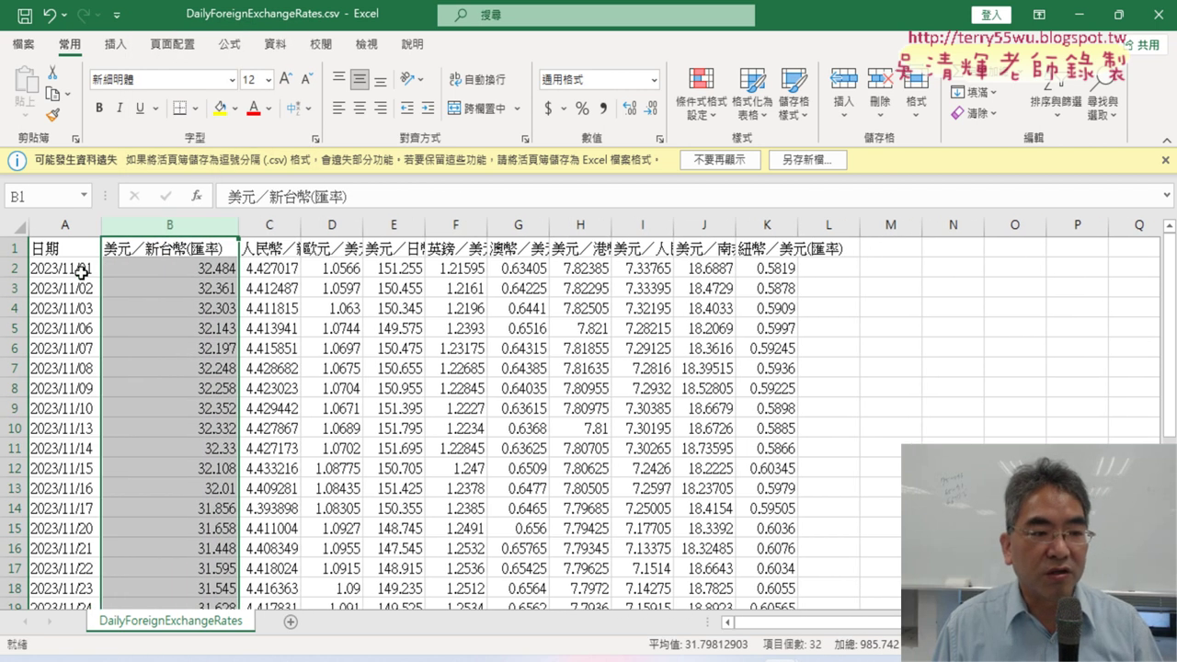
click(81, 268)
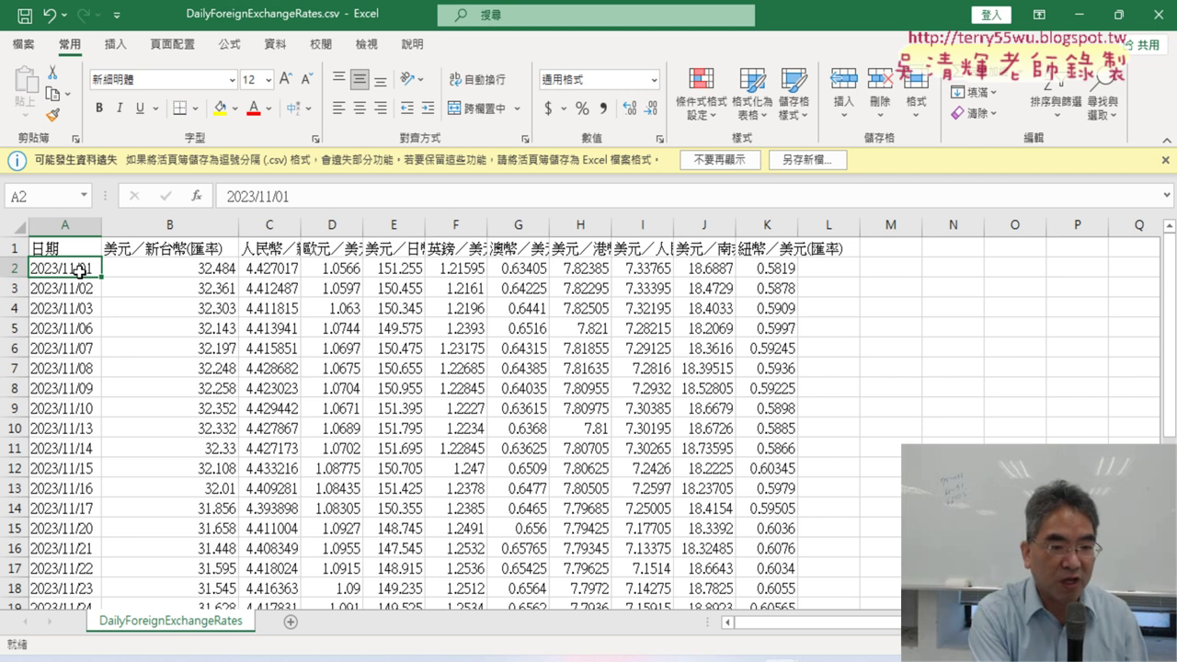
Bring back helper column B and column A's original 8-digit dates, and widen column A.
drag(101, 225, 91, 225)
click(159, 225)
key(ctrl+shift+equal)
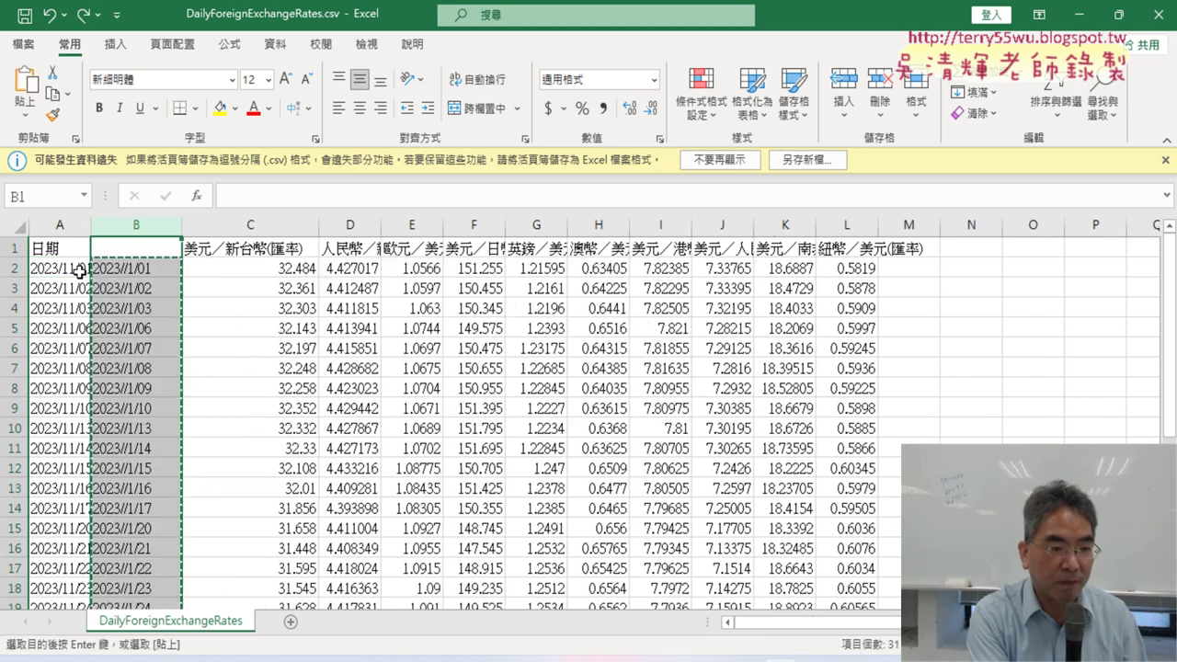
click(80, 271)
key(ctrl+v)
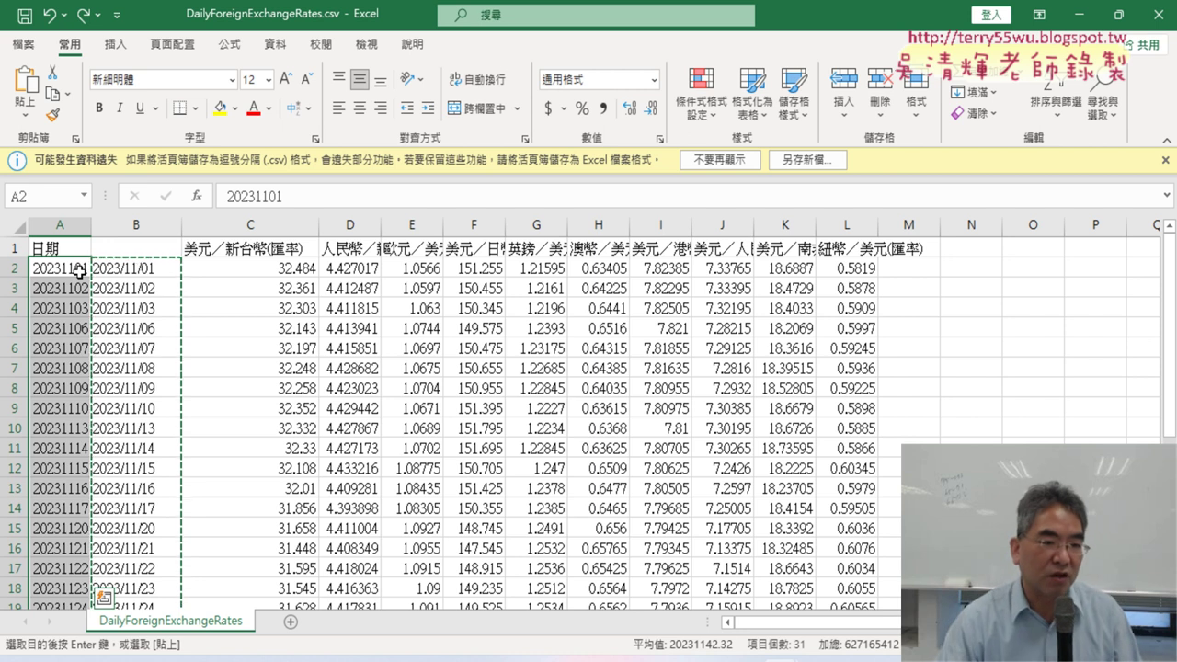
click(108, 264)
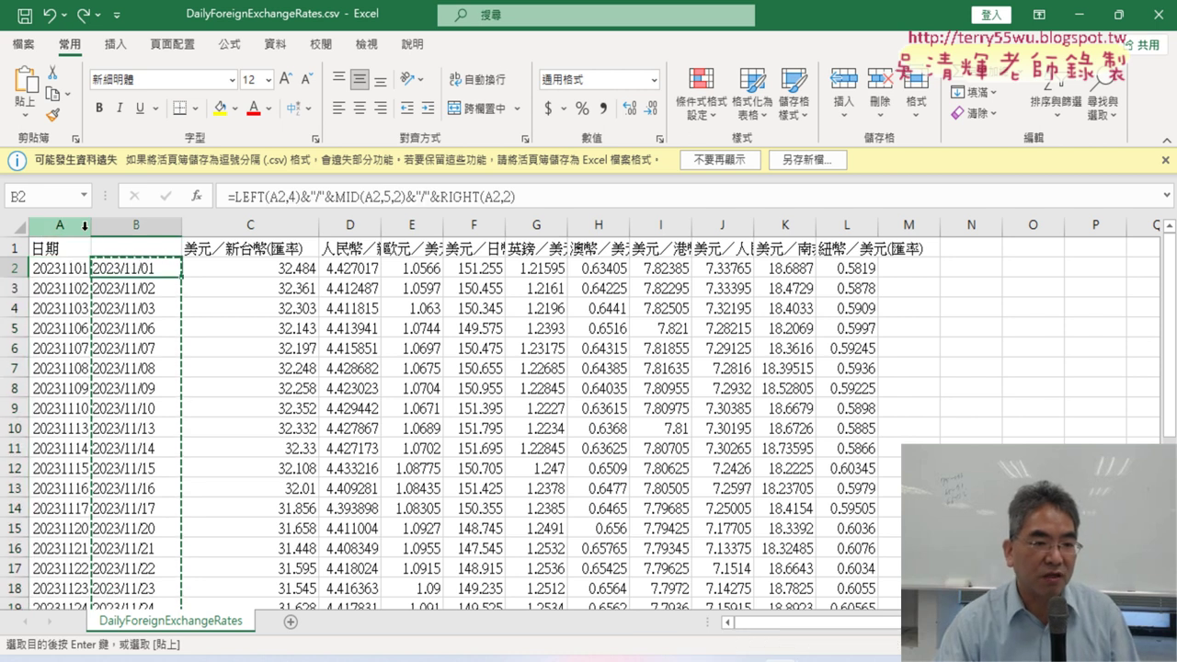
drag(92, 225, 118, 226)
click(81, 268)
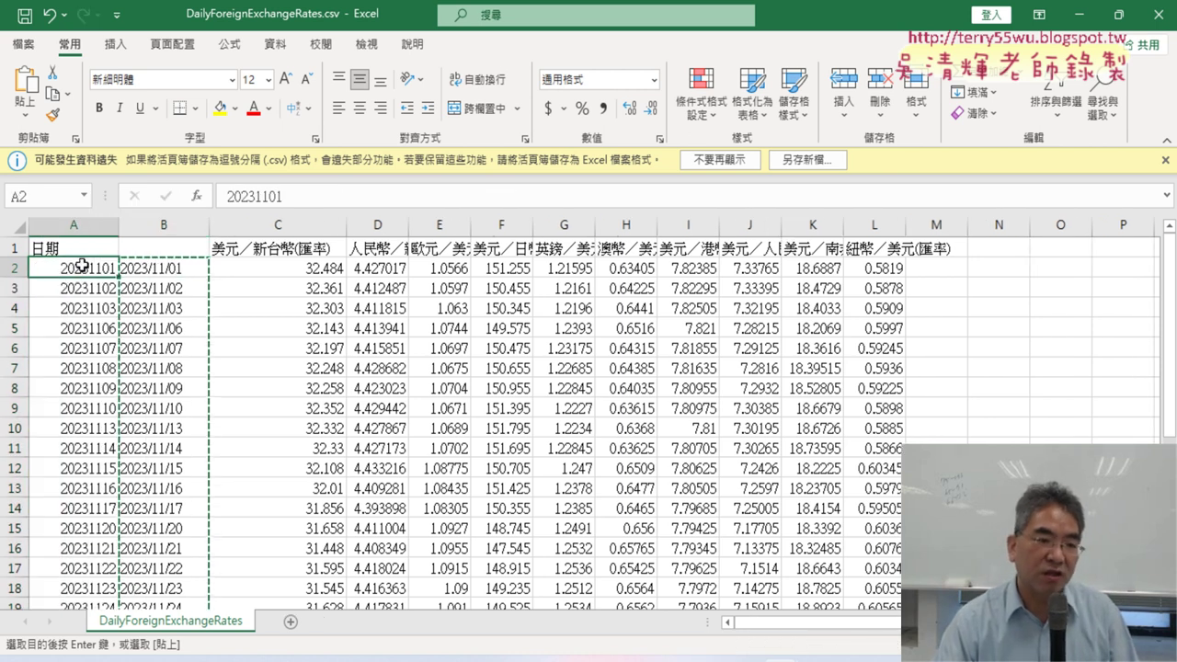
Review B2's LEFT/MID/RIGHT formula and select all of column B for clearing.
click(158, 268)
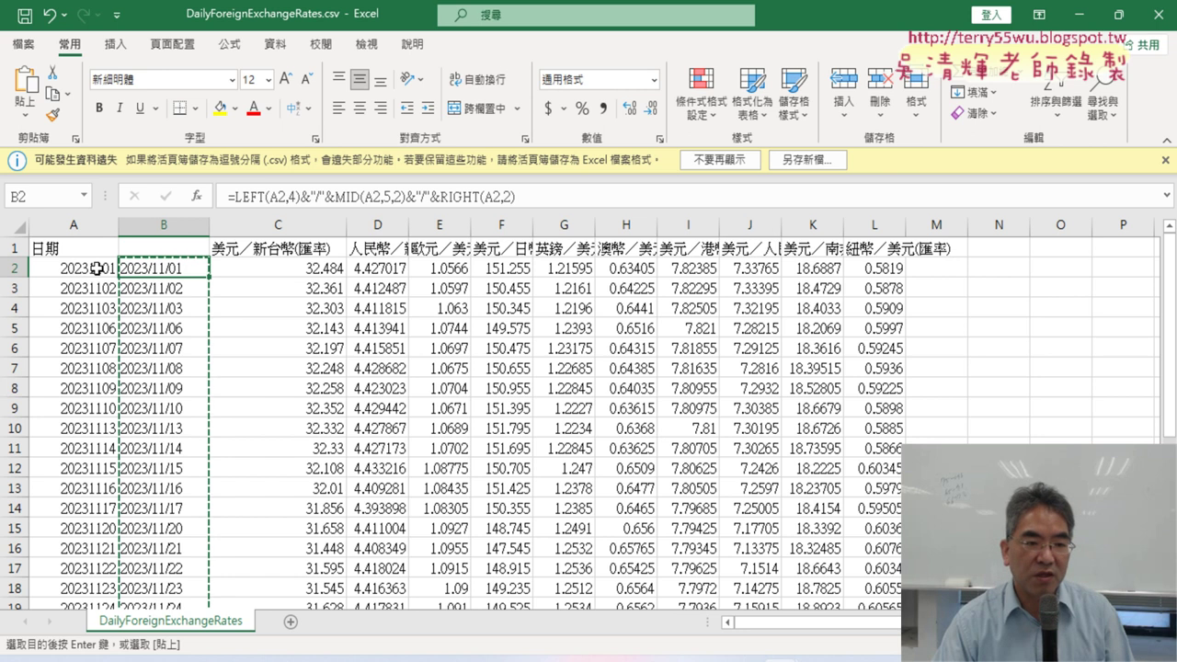
click(180, 216)
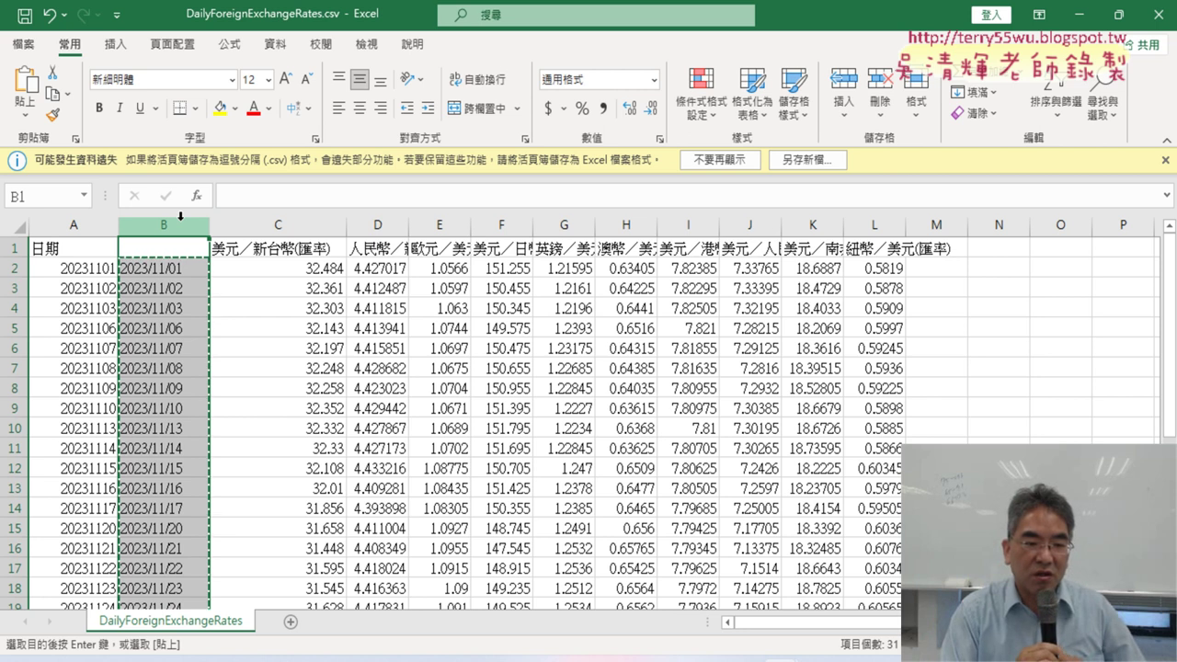
click(188, 267)
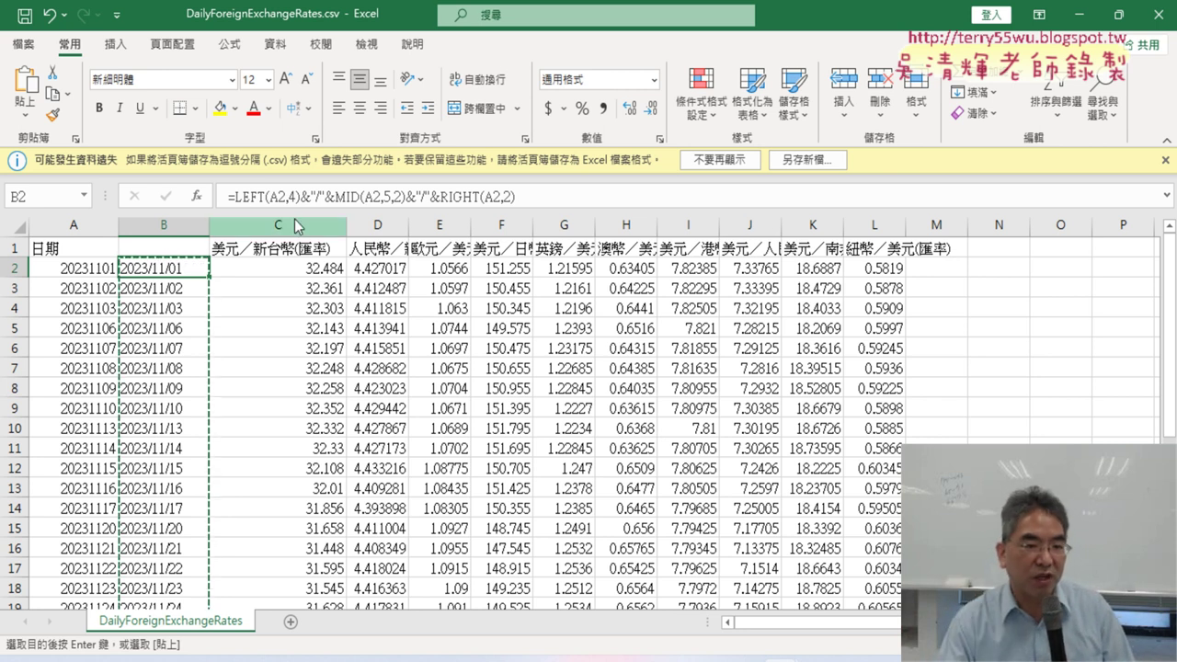
click(188, 224)
Clear column B and start a new function in cell B2 with Insert Function.
key(Delete)
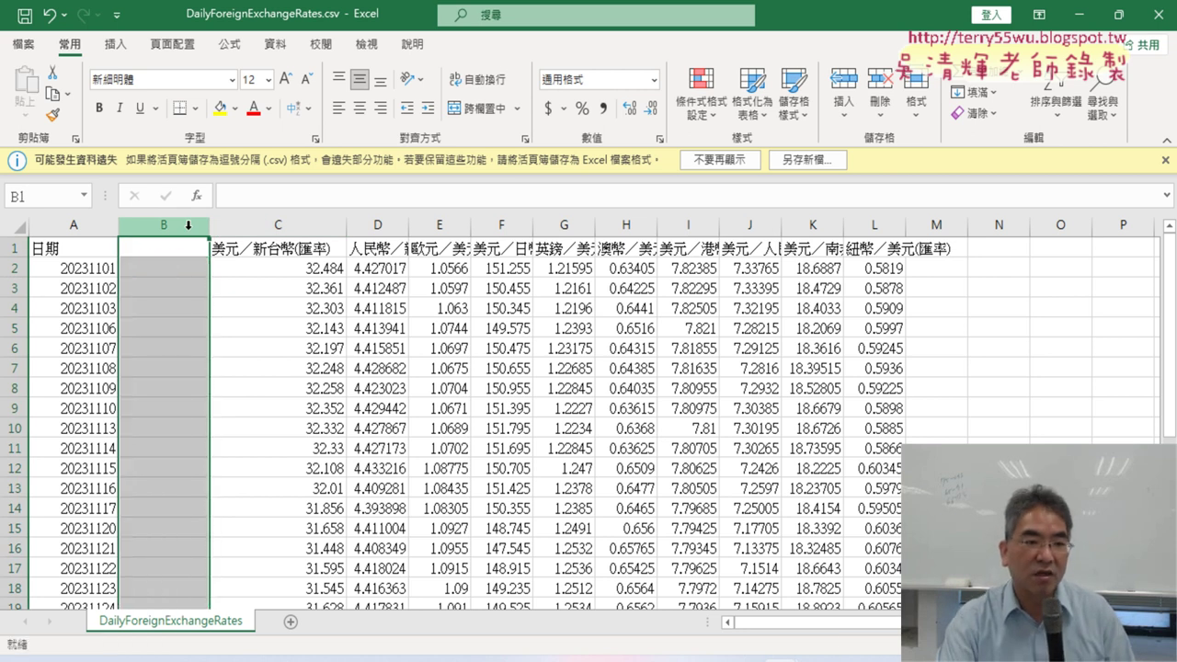
click(165, 271)
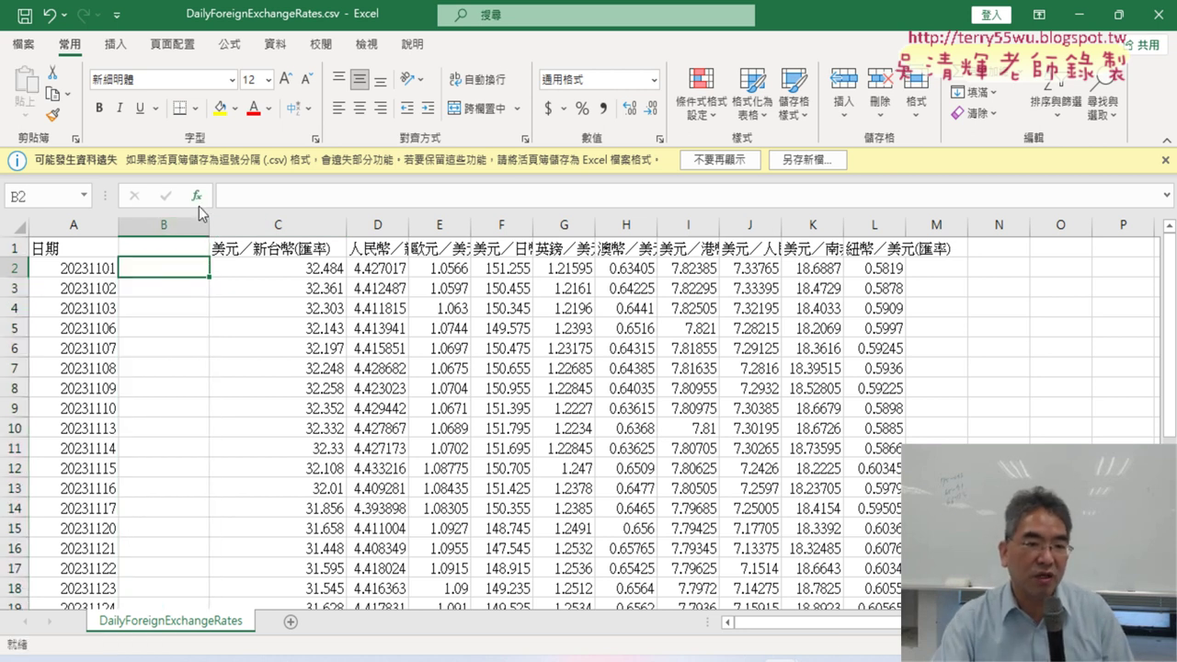
click(196, 196)
Open the function category list and mark the 日期及時間 category for viewers.
click(528, 230)
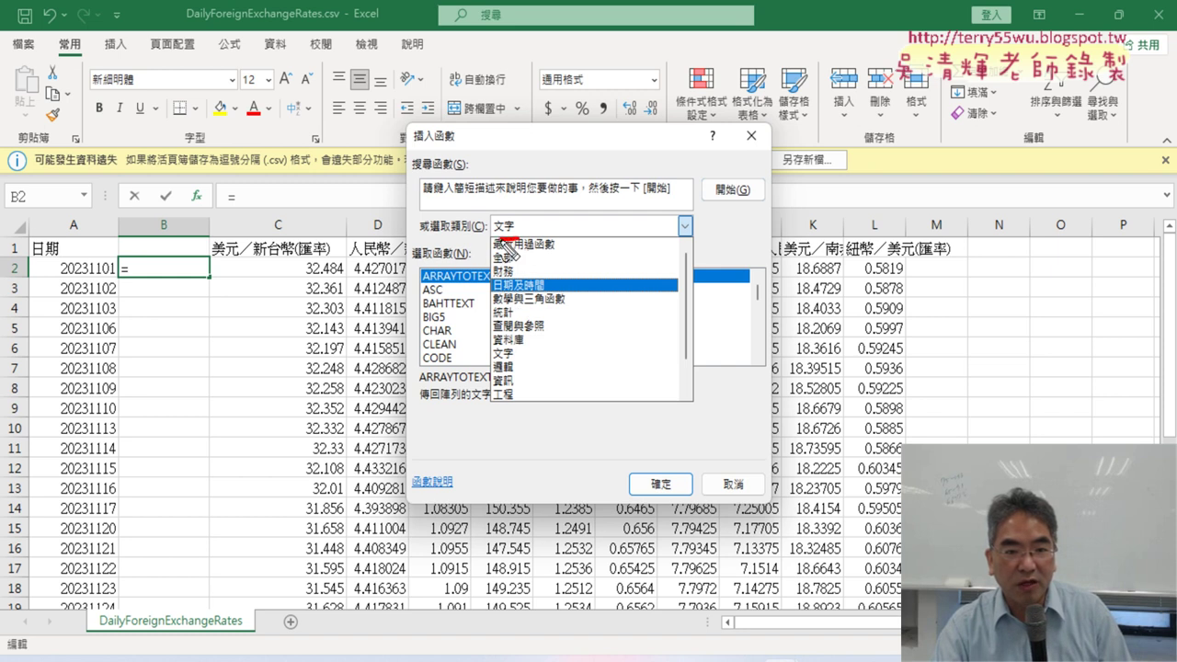
drag(520, 214, 528, 220)
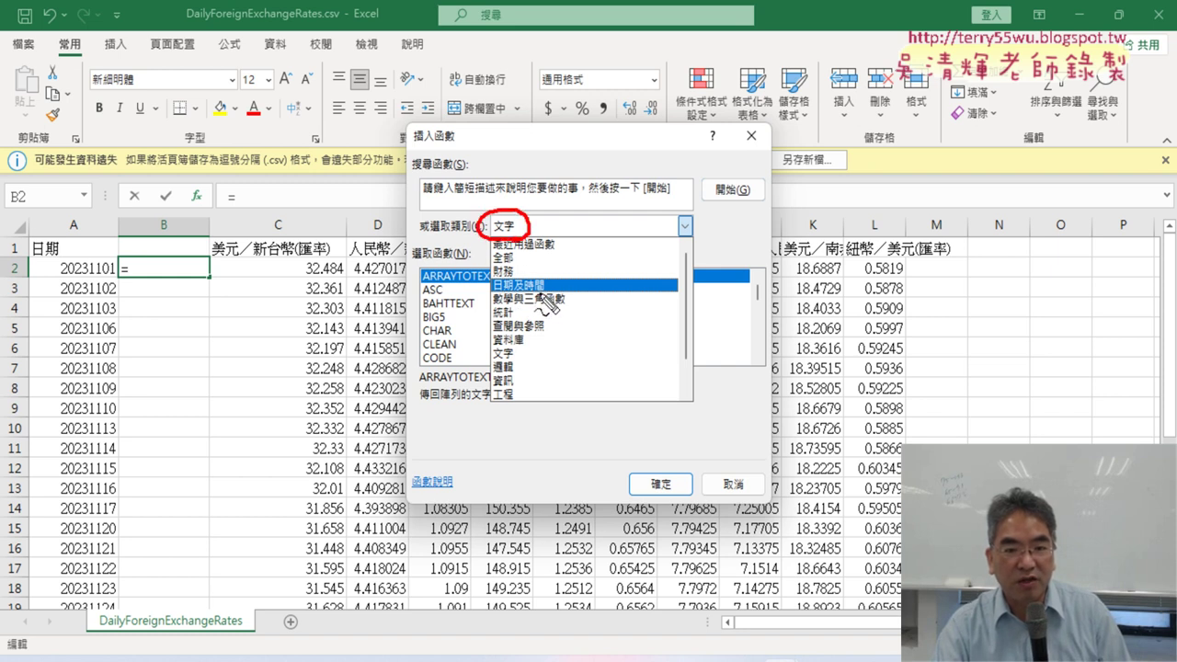
mouse_move(562, 294)
mouse_down()
mouse_move(487, 287)
mouse_move(557, 283)
mouse_move(549, 310)
mouse_up()
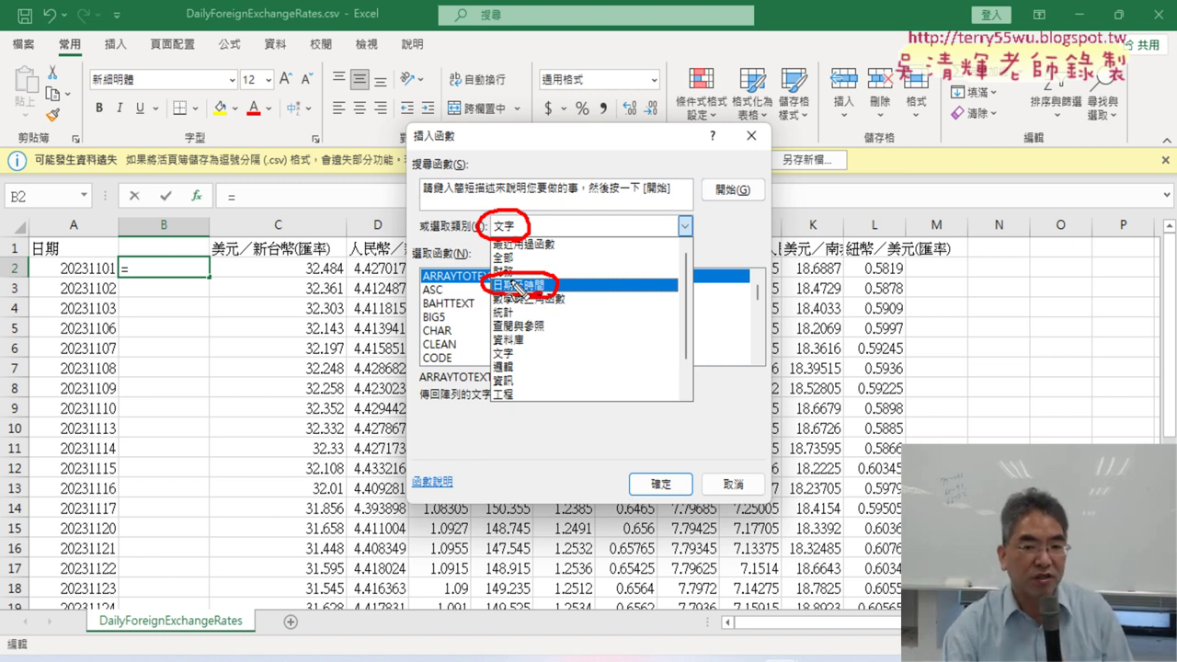
drag(487, 241, 455, 298)
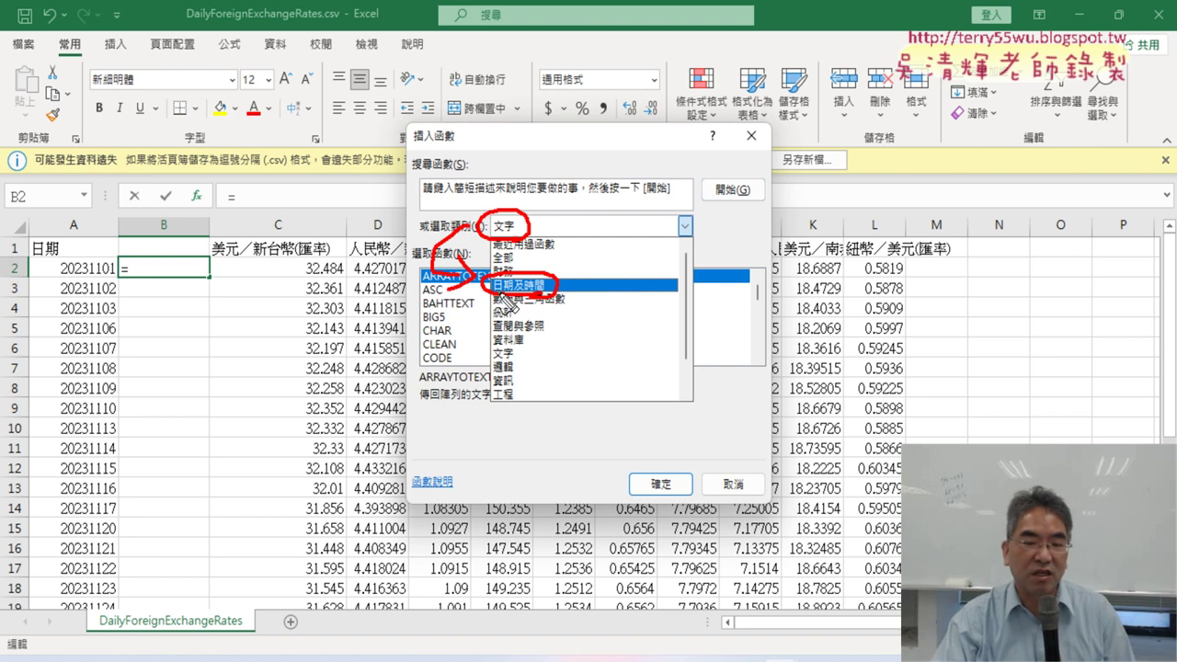
key(Escape)
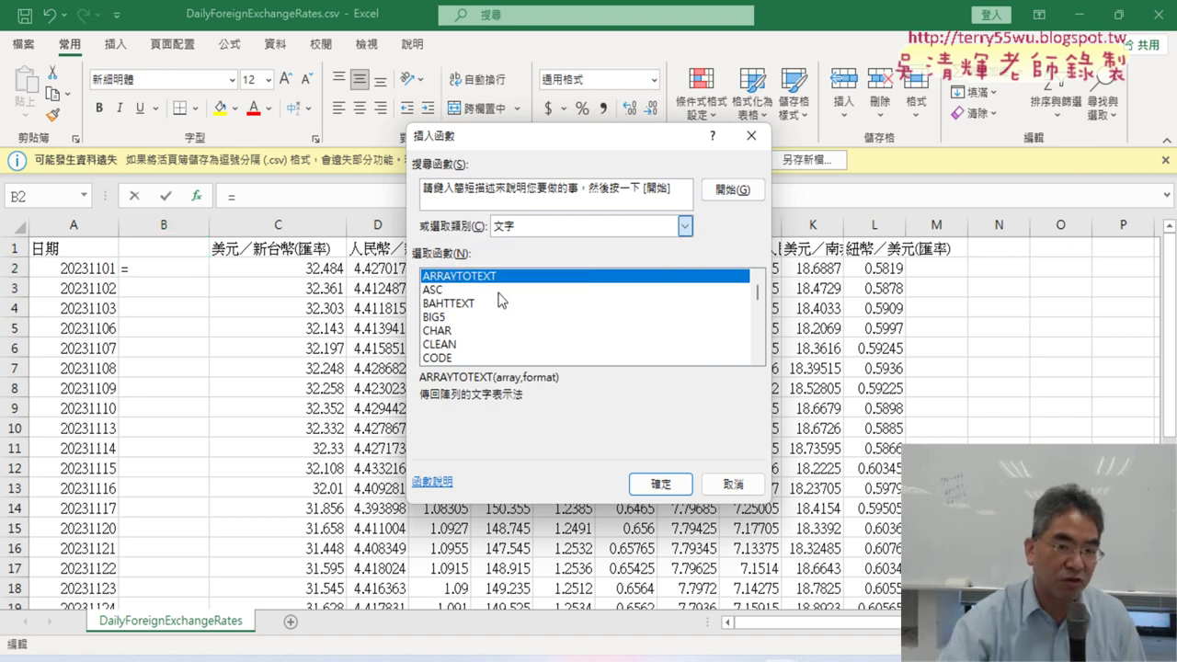
scroll(607, 228, up, 5)
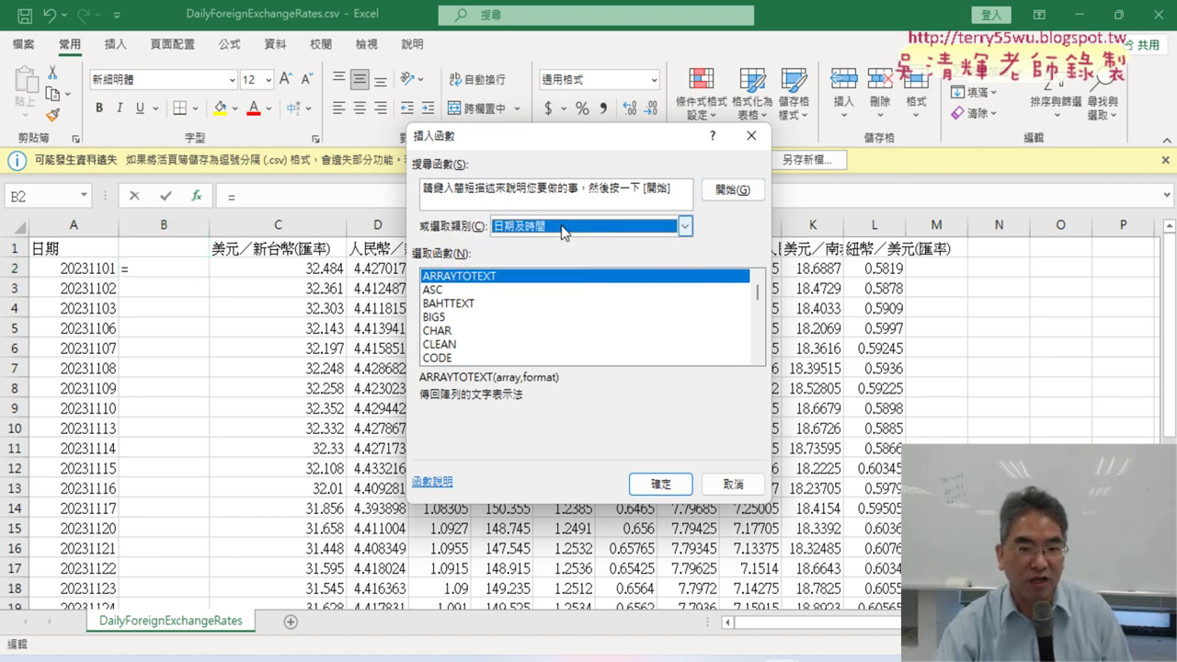
Choose DATE from the 日期及時間 category to start =DATE() in B2, and move its arguments box aside.
click(561, 225)
click(561, 225)
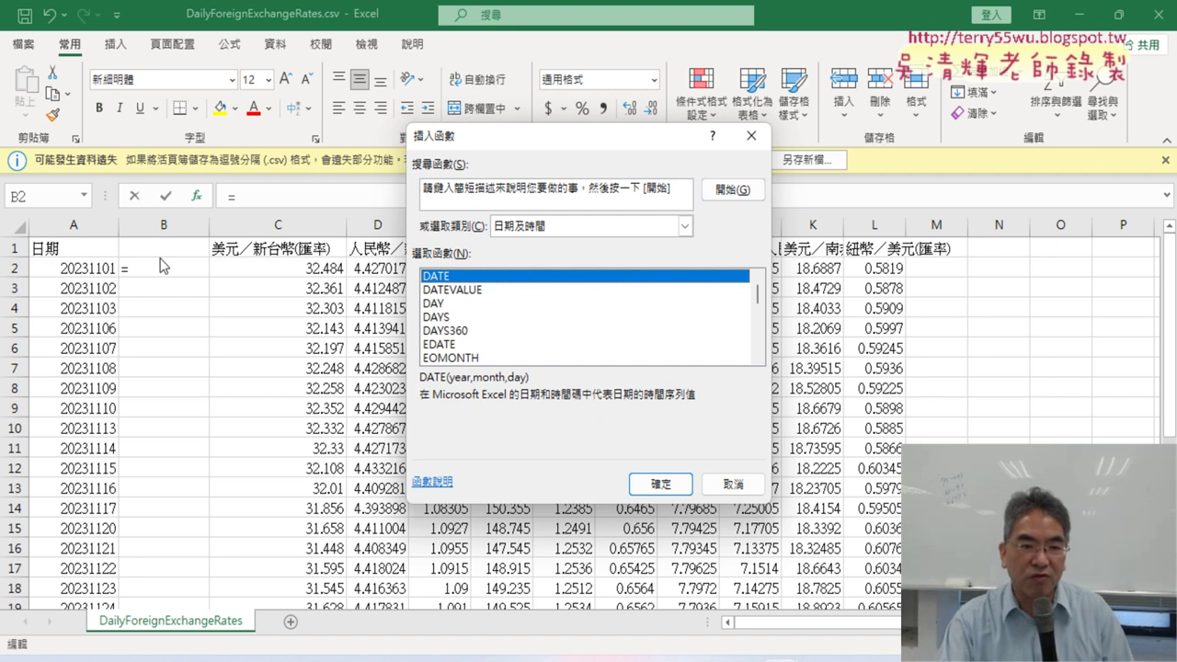
click(660, 484)
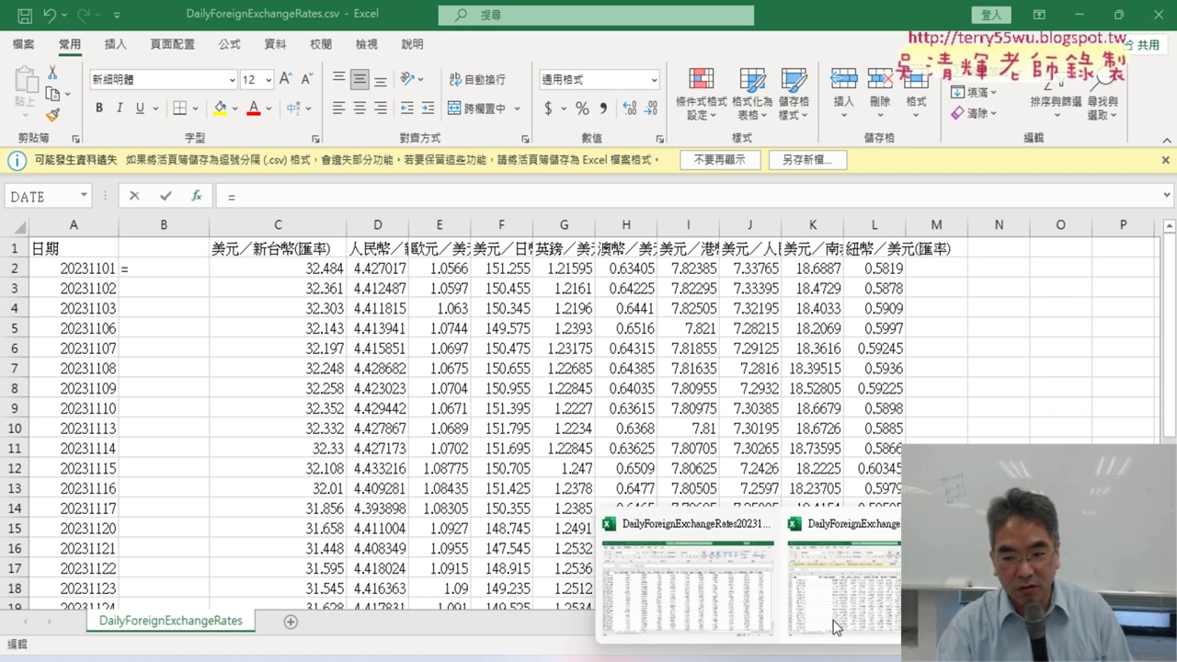
text(DATE()
key(ctrl+a)
drag(528, 177, 444, 239)
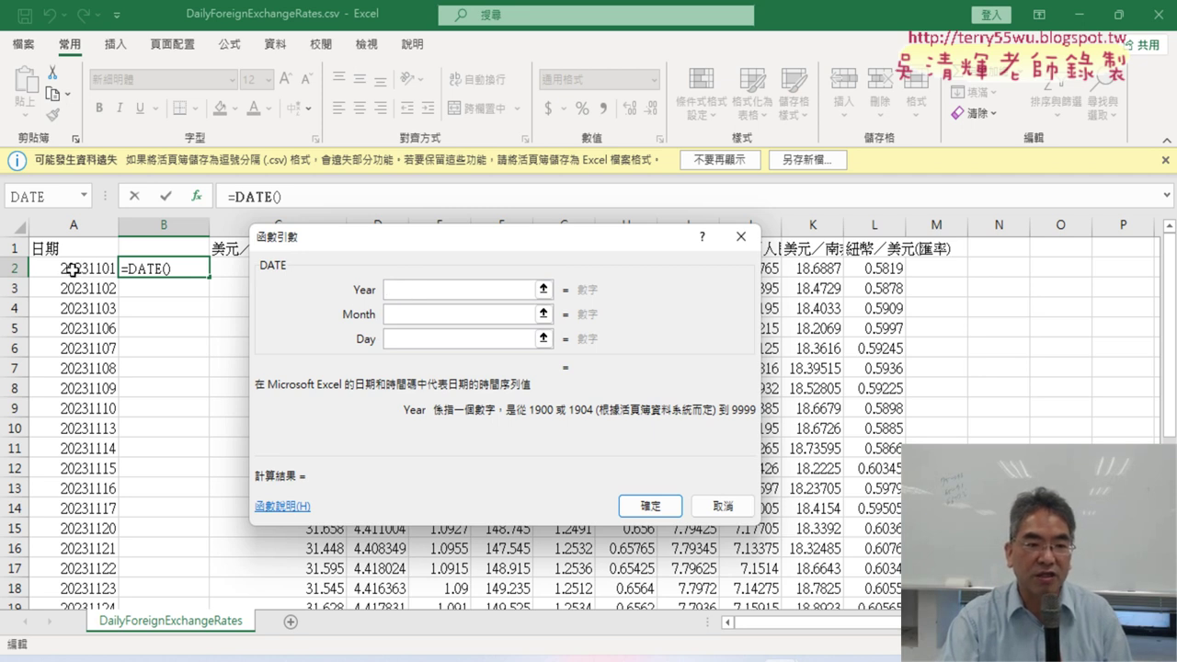
Enter left(A2,4) as the DATE function's Year argument.
click(71, 269)
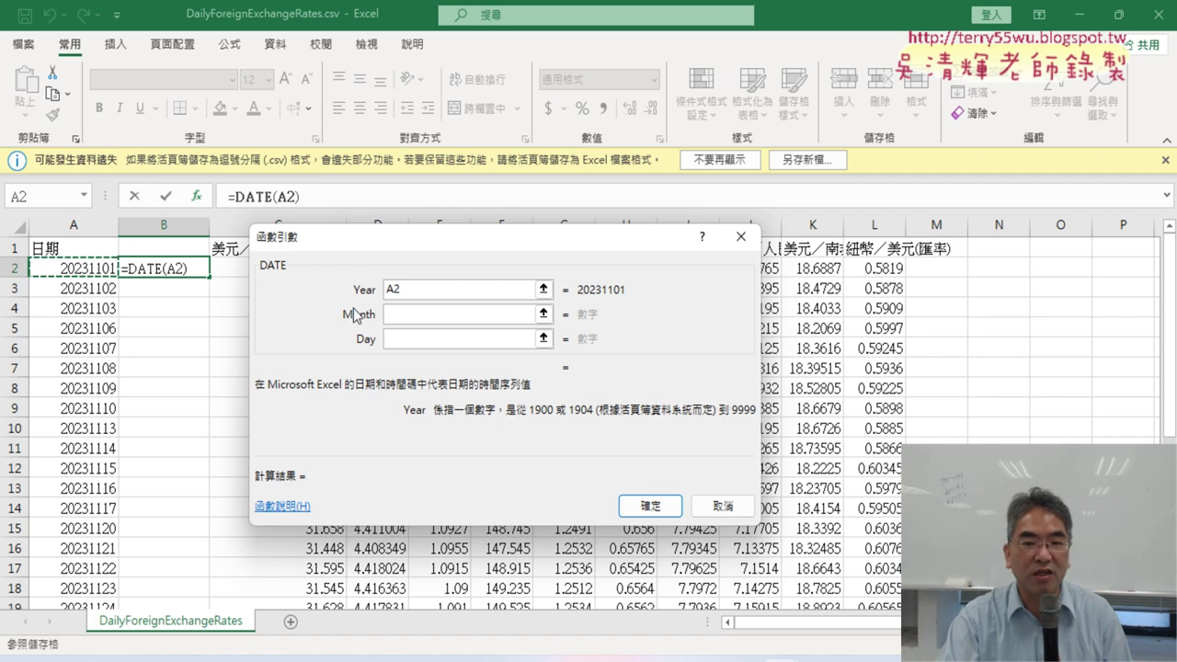
click(394, 290)
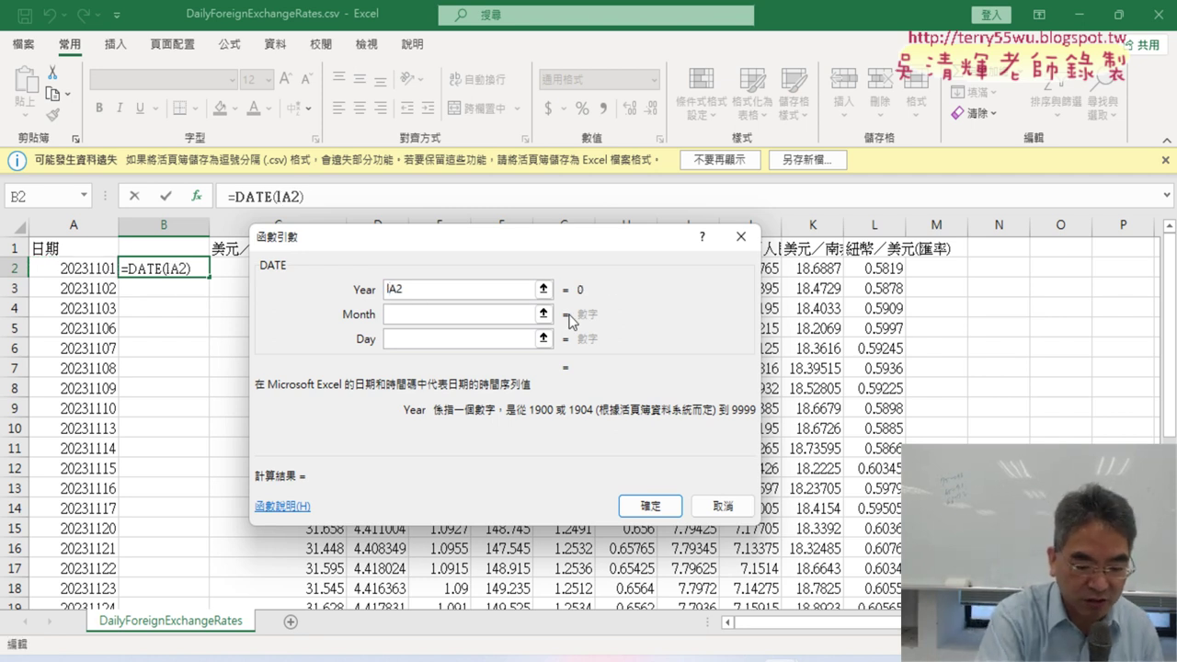
text(left(A2)
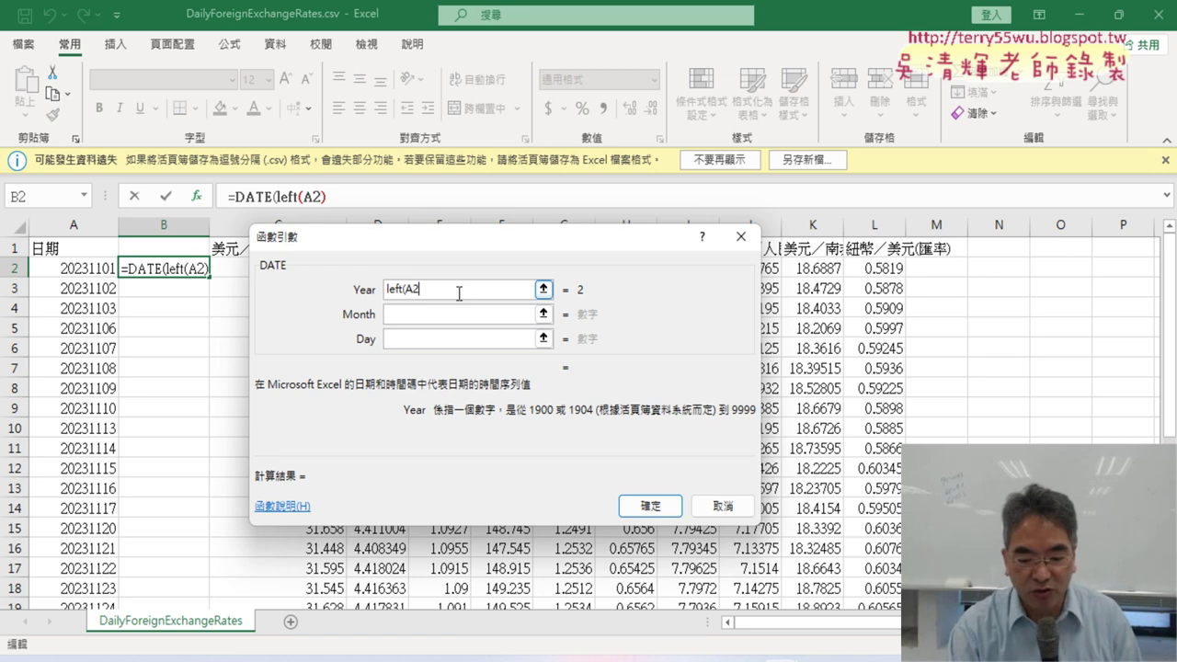
text(,4)
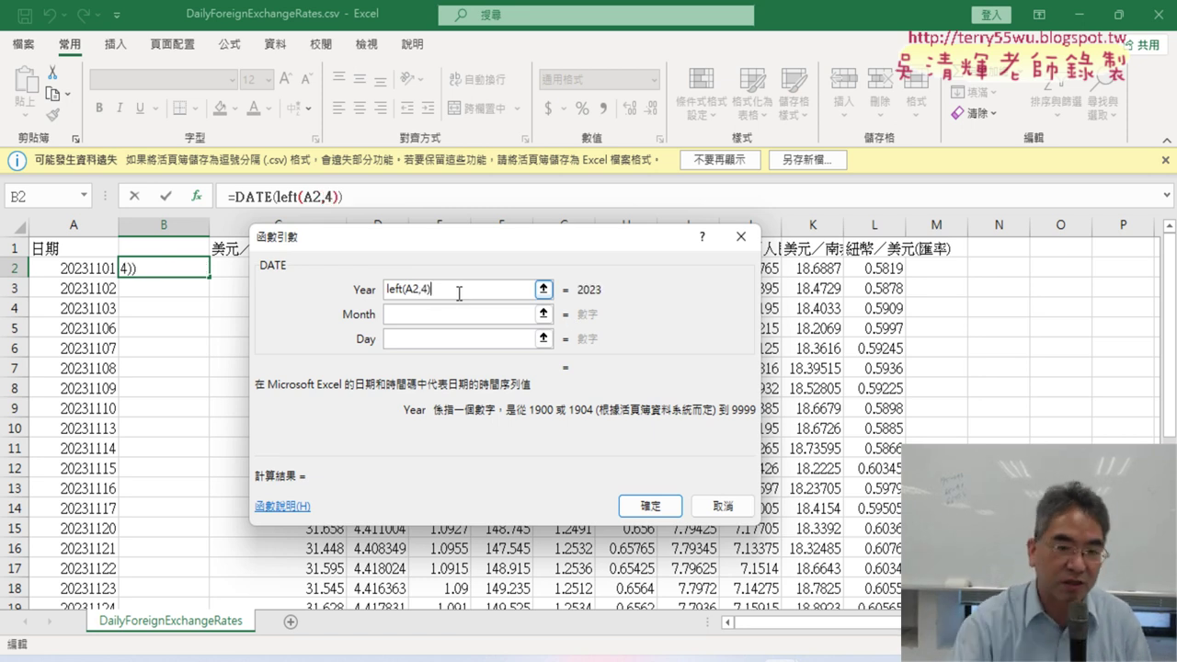
text())
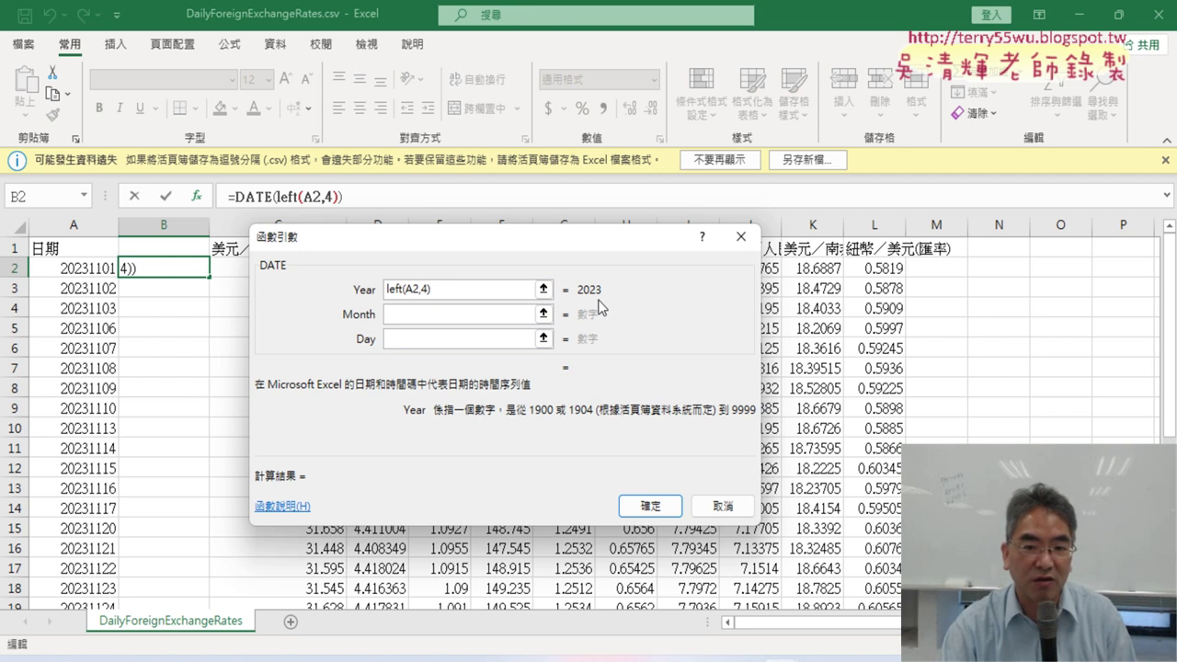
click(465, 318)
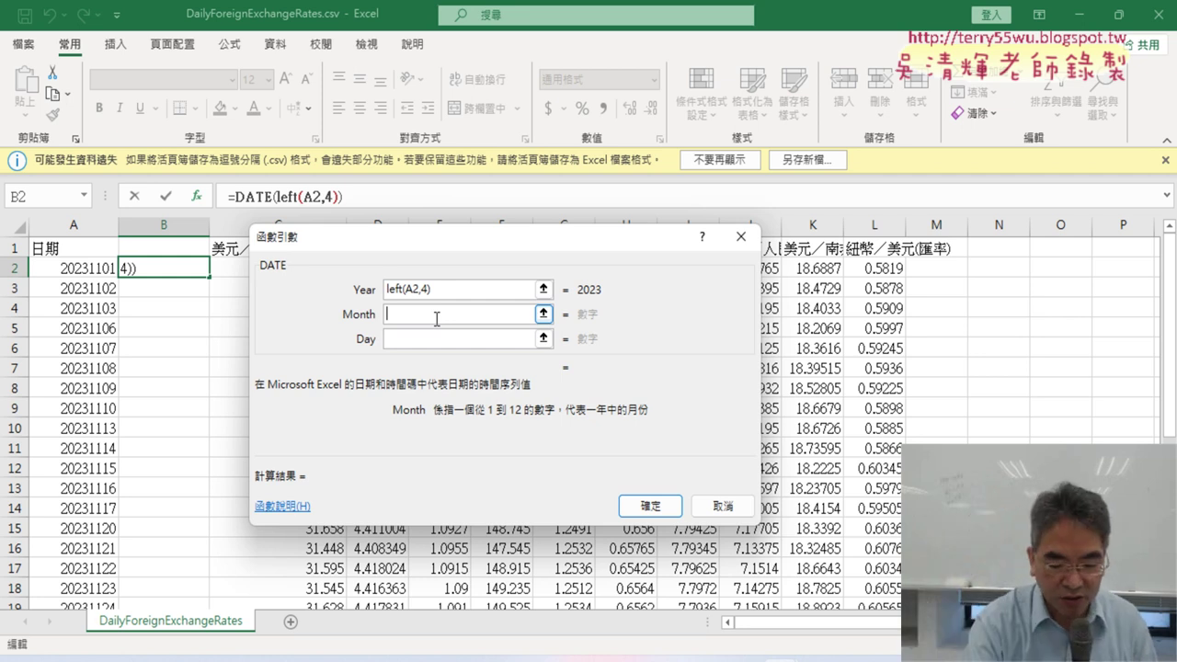
Delete the unfinished mid( Month entry, leaving =DATE(left(A2,4),) in B2.
text(mid)
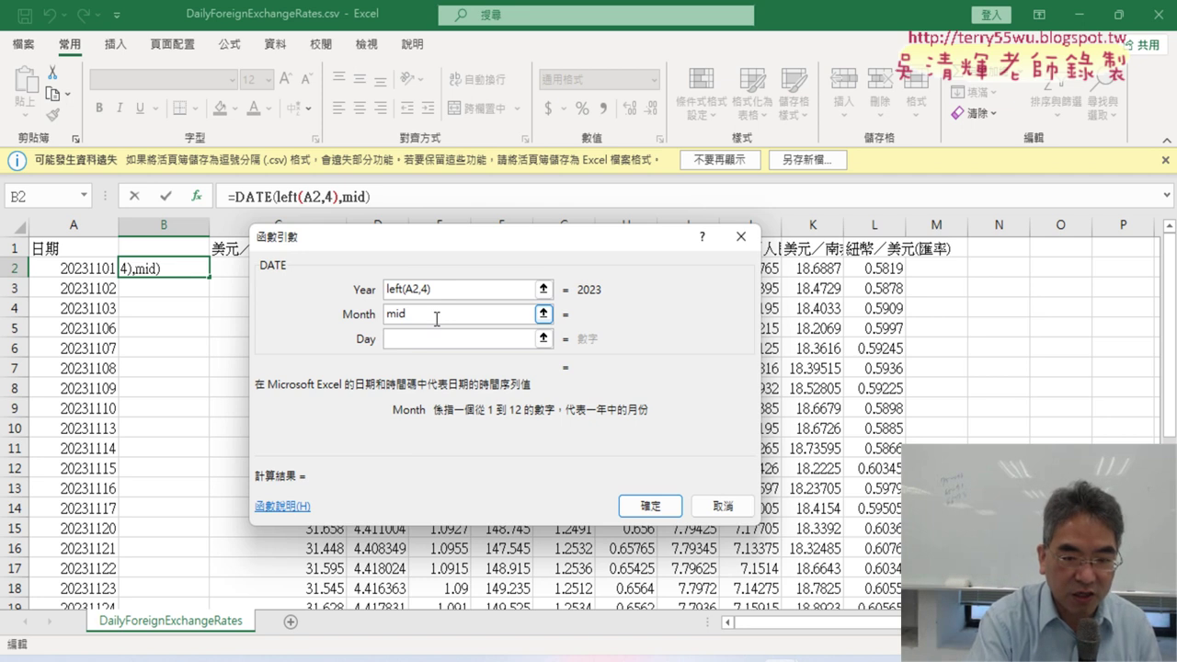
text(()
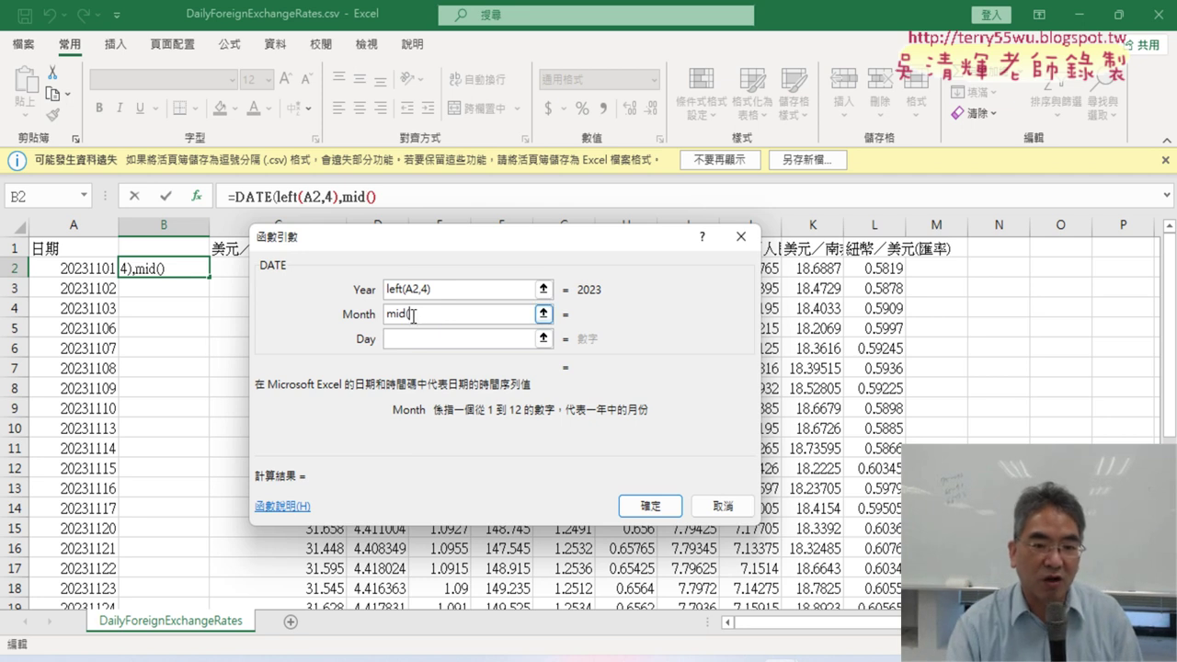
drag(416, 315, 382, 315)
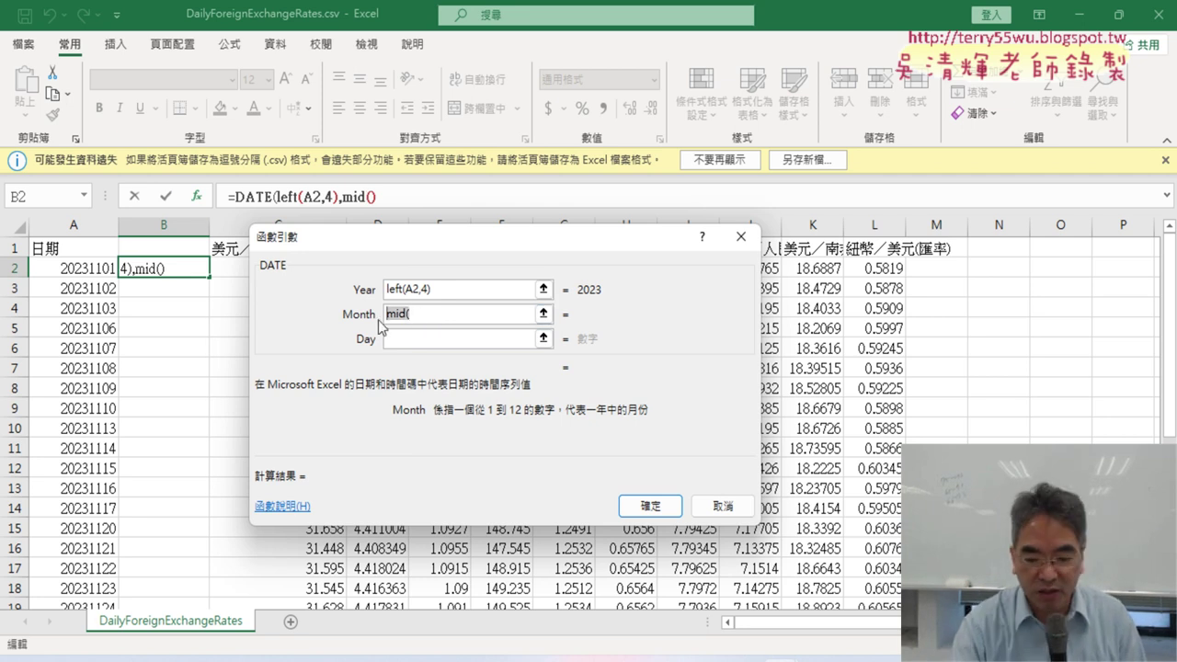
key(BackSpace)
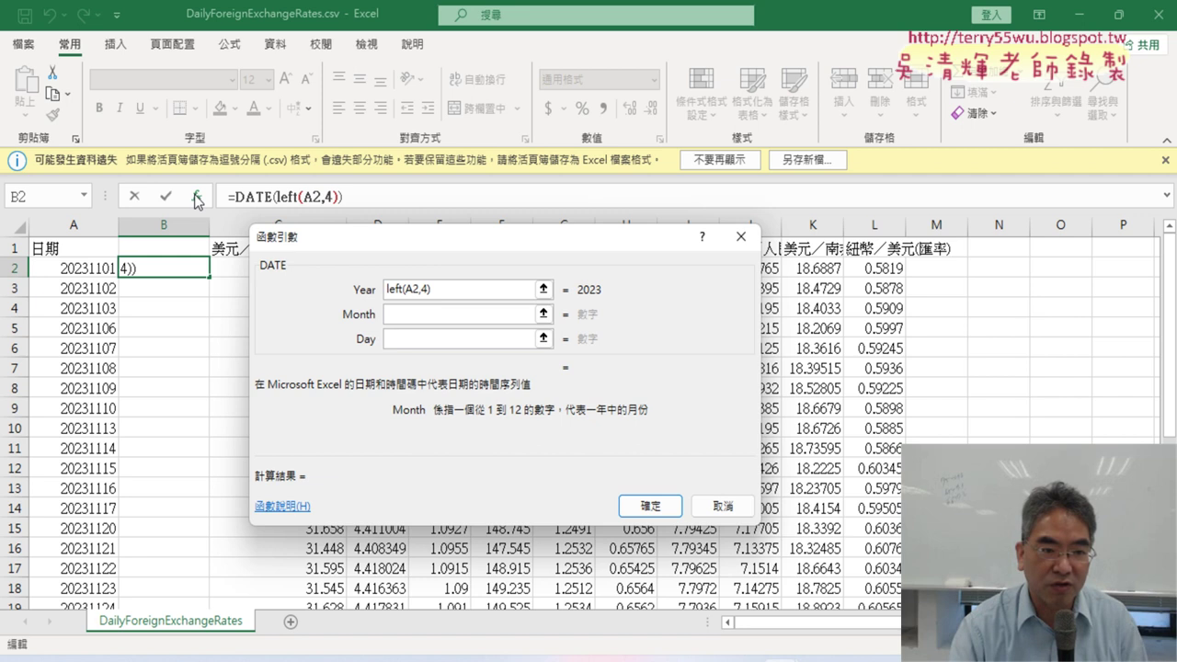
click(402, 315)
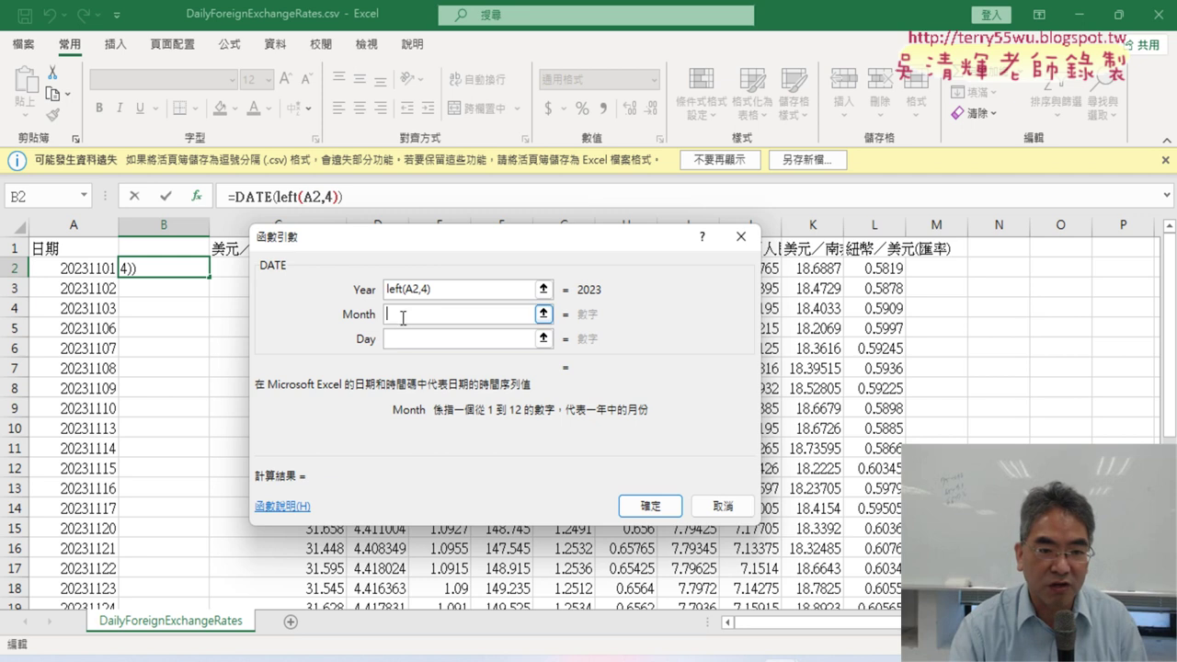
click(198, 200)
text(,)
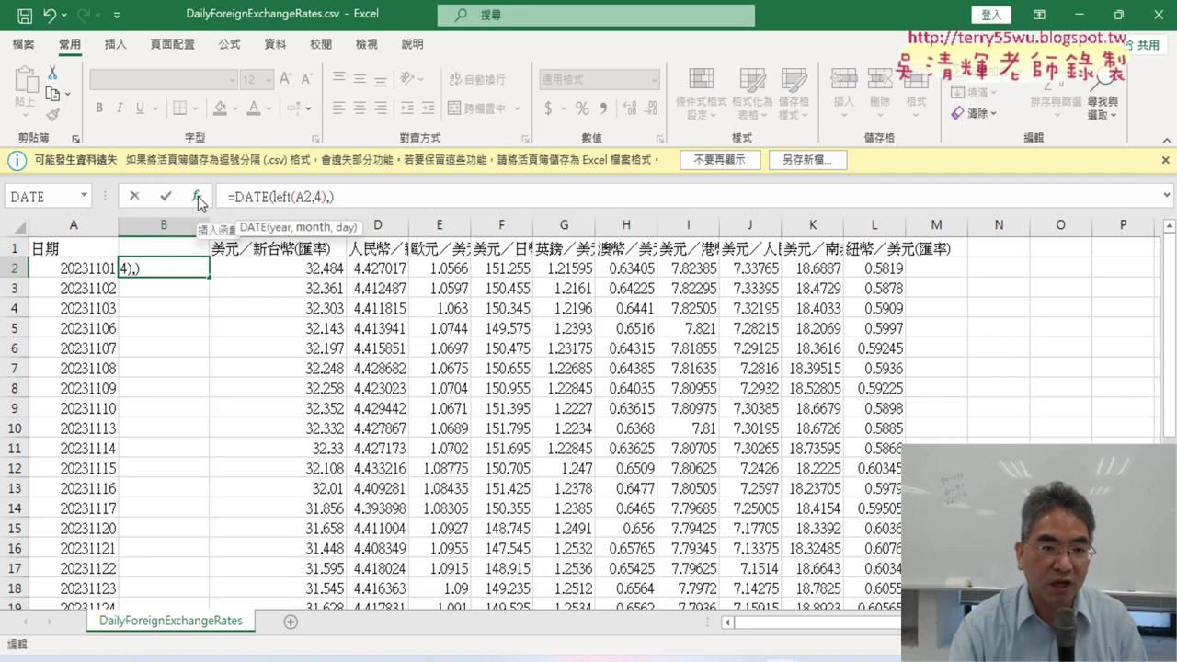
click(197, 201)
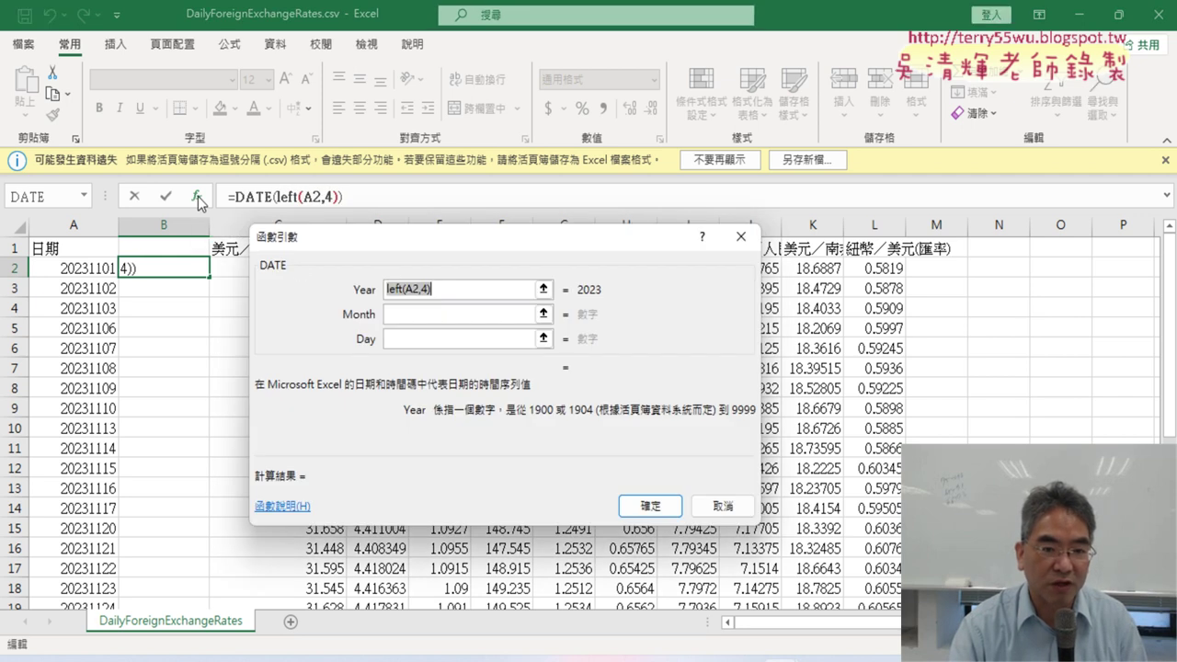
click(395, 314)
click(202, 202)
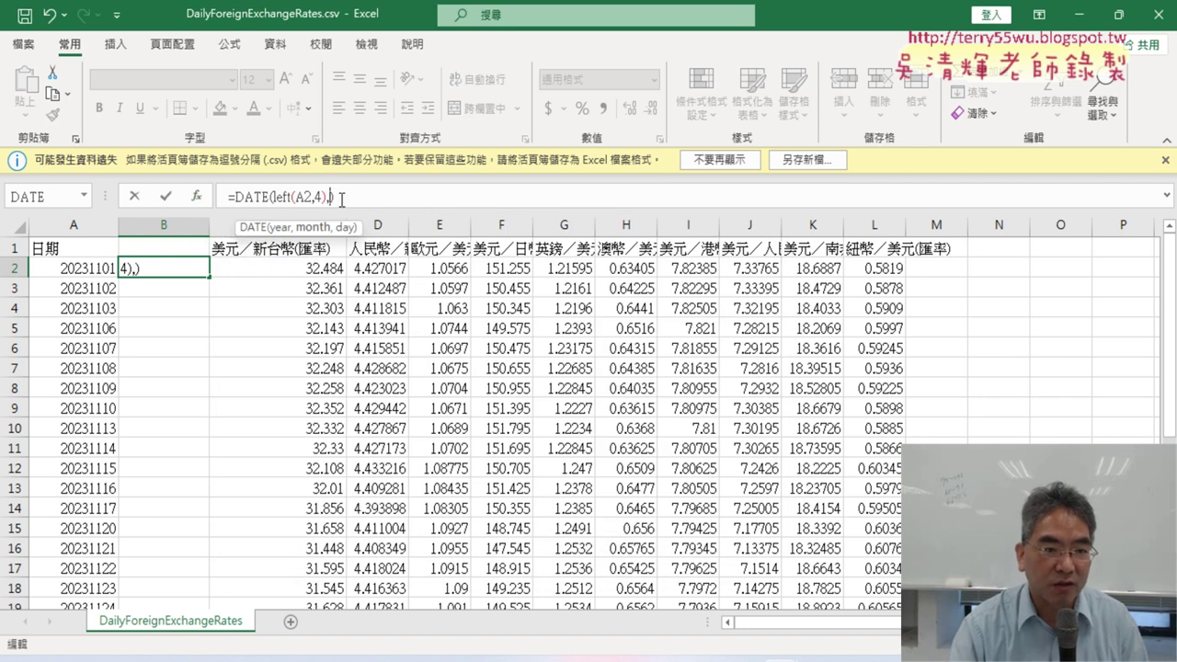
Insert MID(A2,5,2) as the DATE formula's month argument.
click(87, 193)
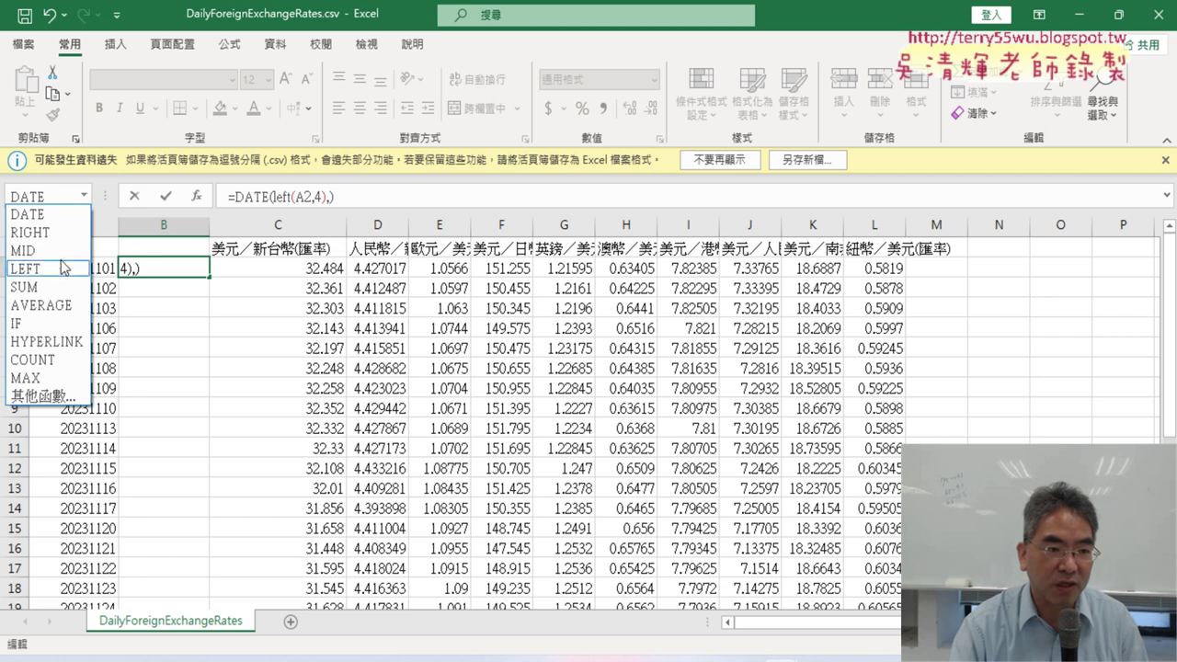
click(27, 250)
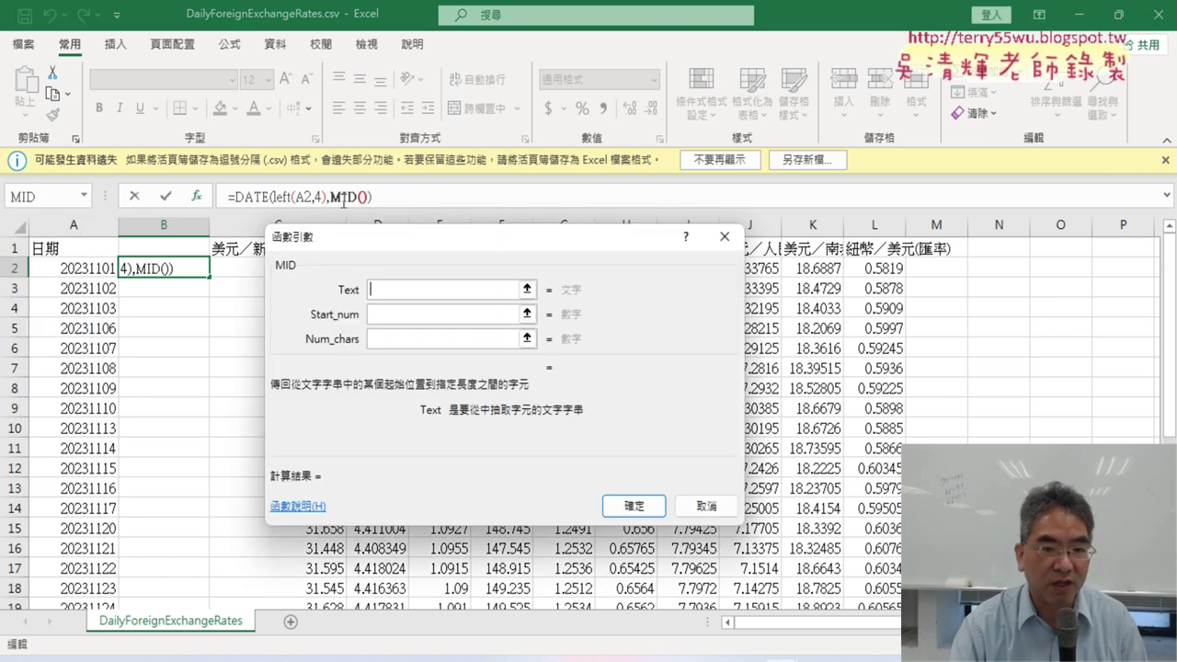
click(103, 268)
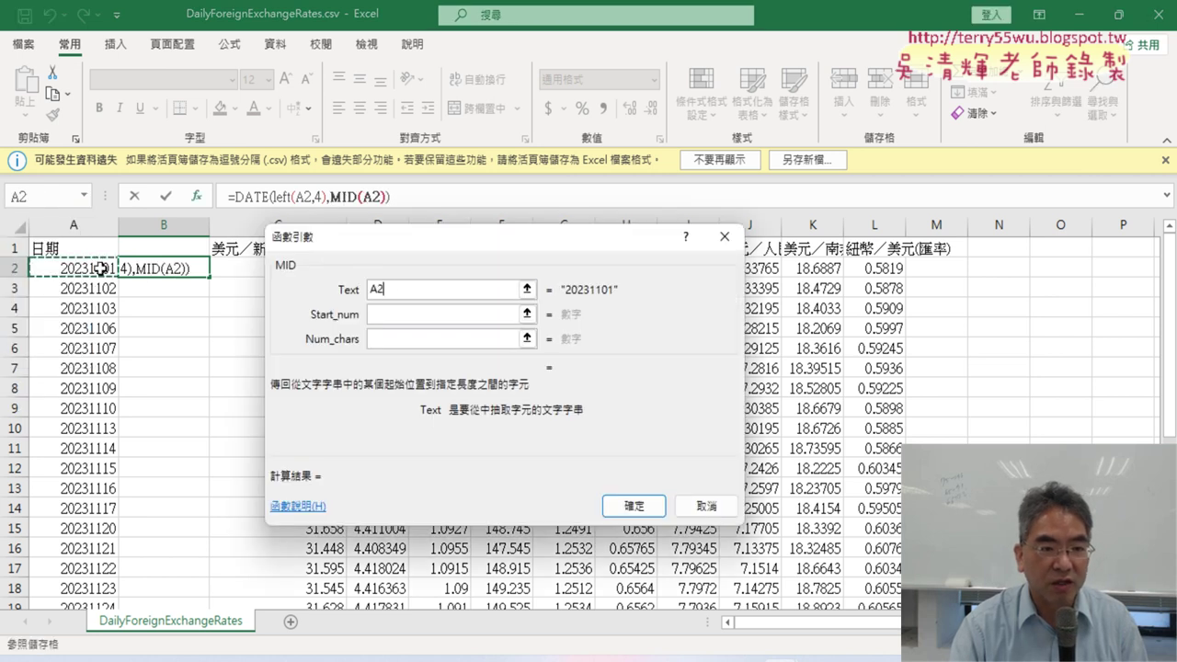
click(413, 313)
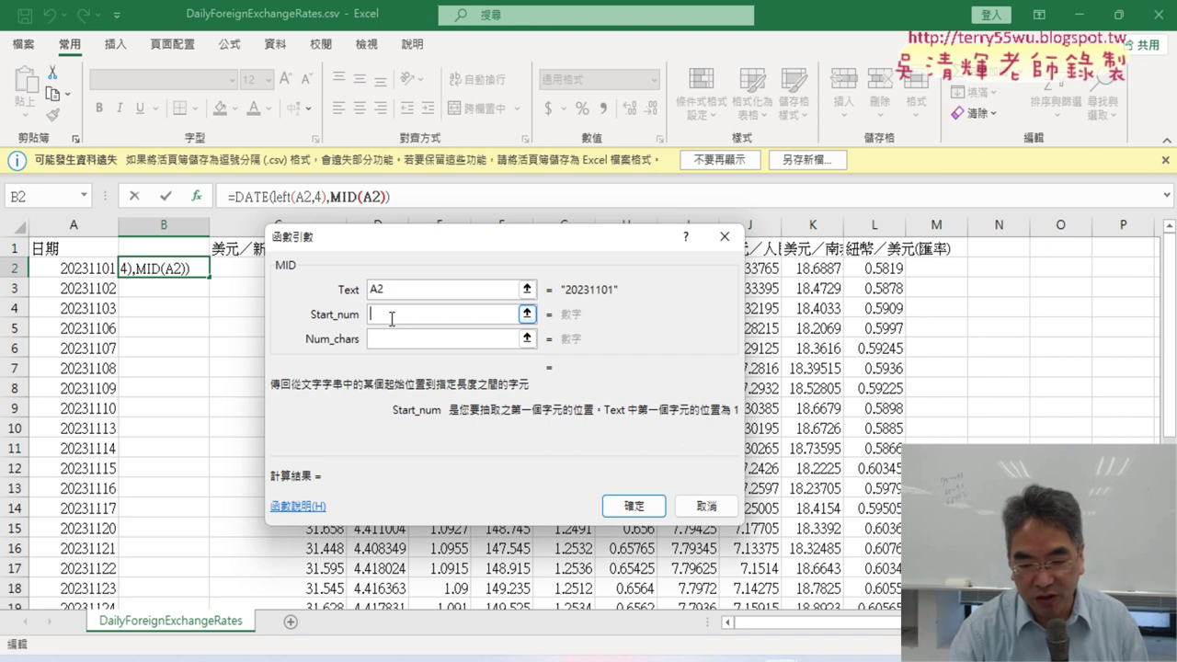
text(5)
click(396, 338)
text(2)
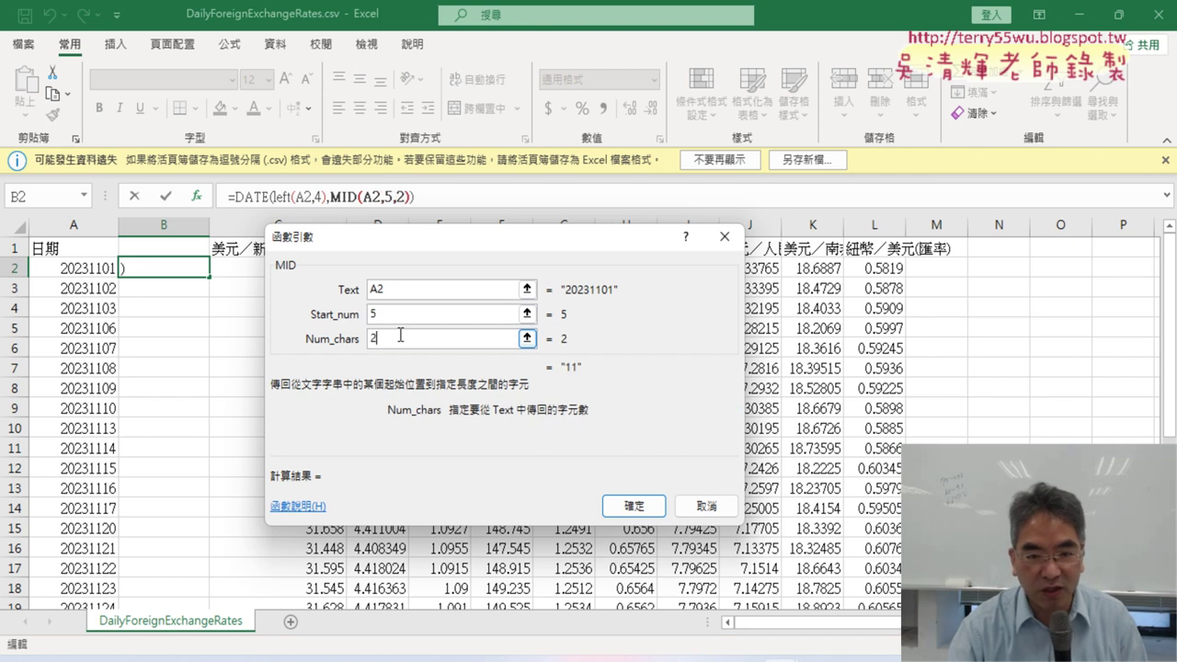
click(655, 511)
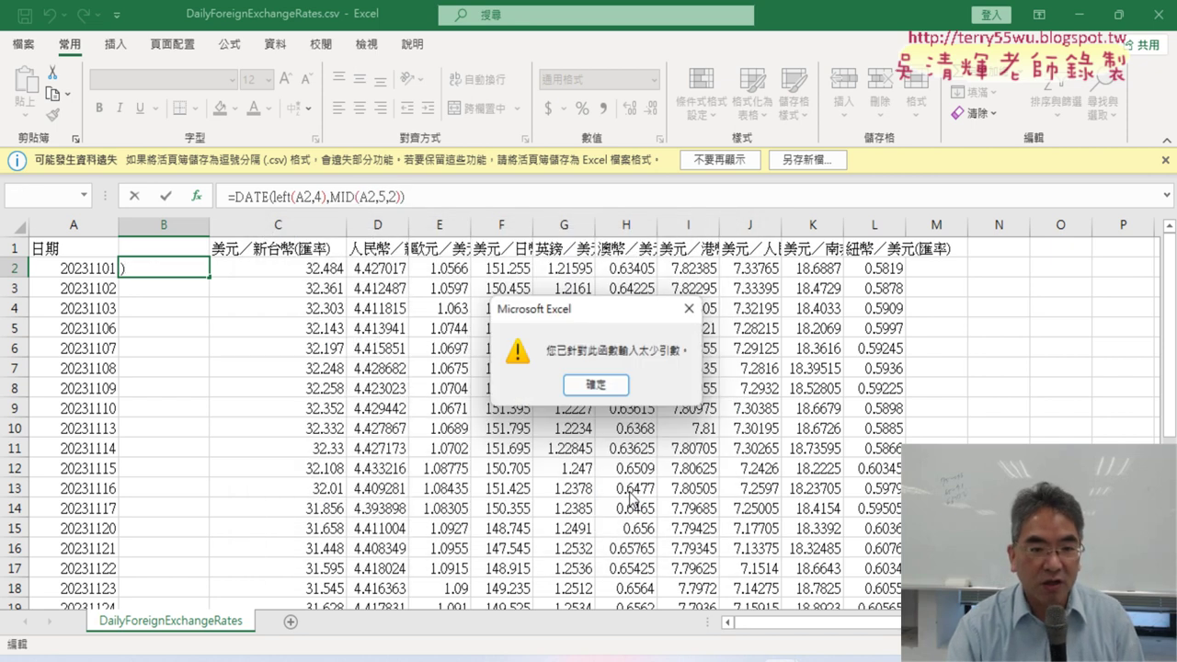
click(587, 381)
text())
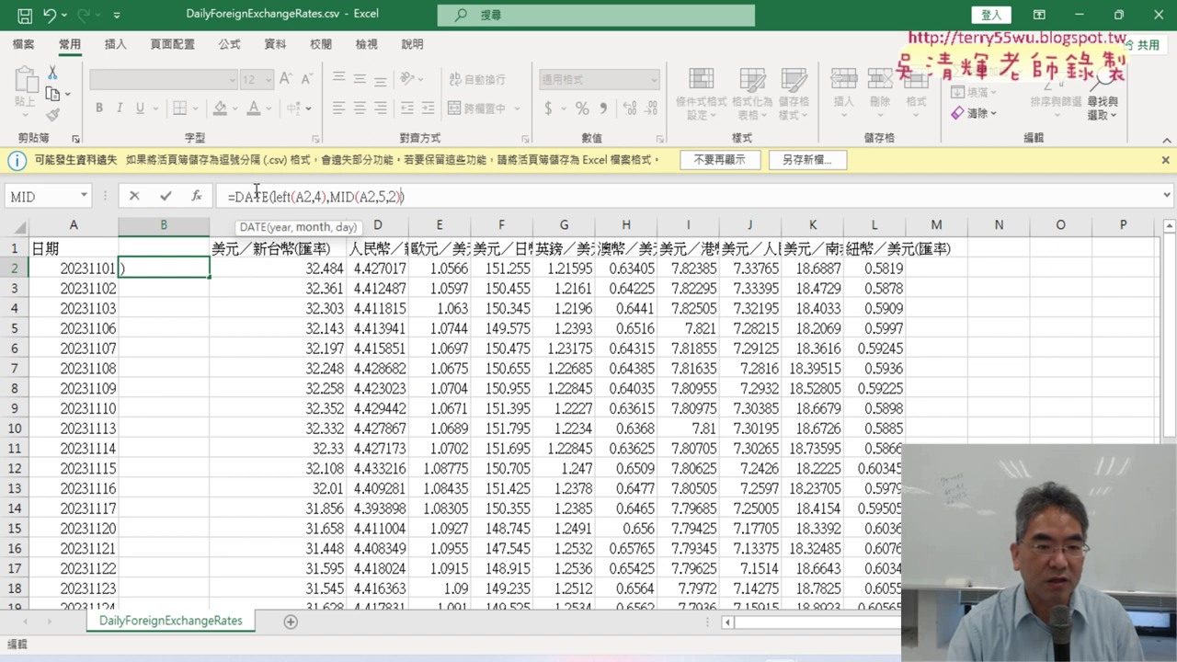
Add RIGHT(A2,2) as the day argument and confirm the finished DATE formula.
click(237, 197)
click(197, 197)
click(411, 312)
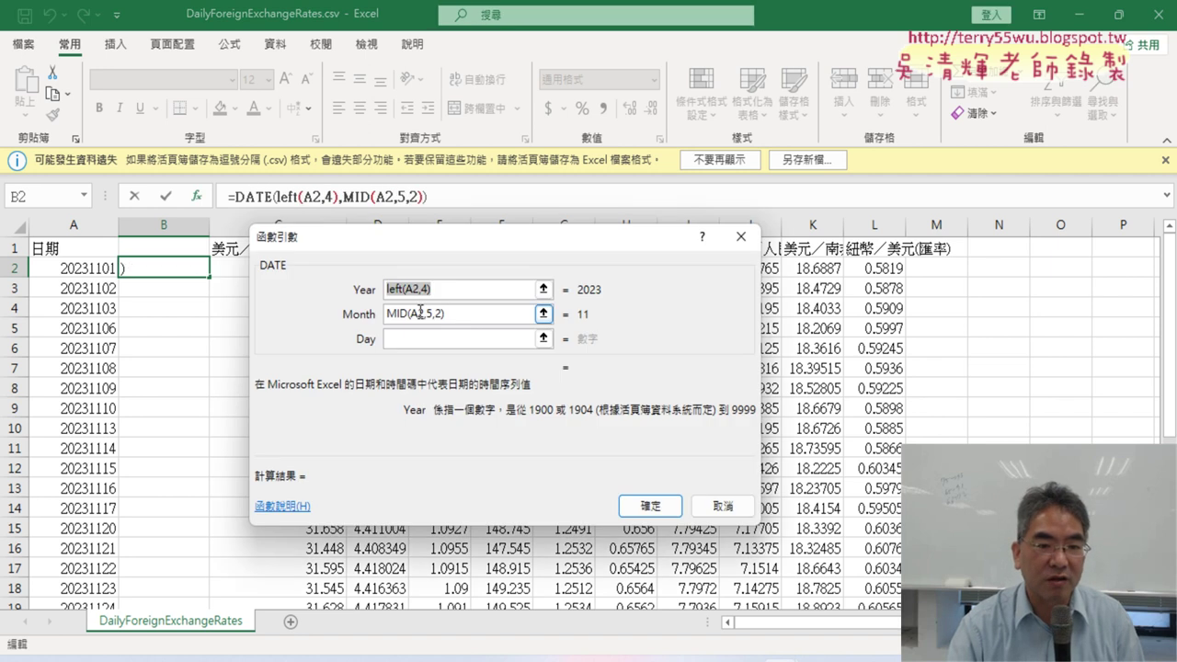
click(409, 340)
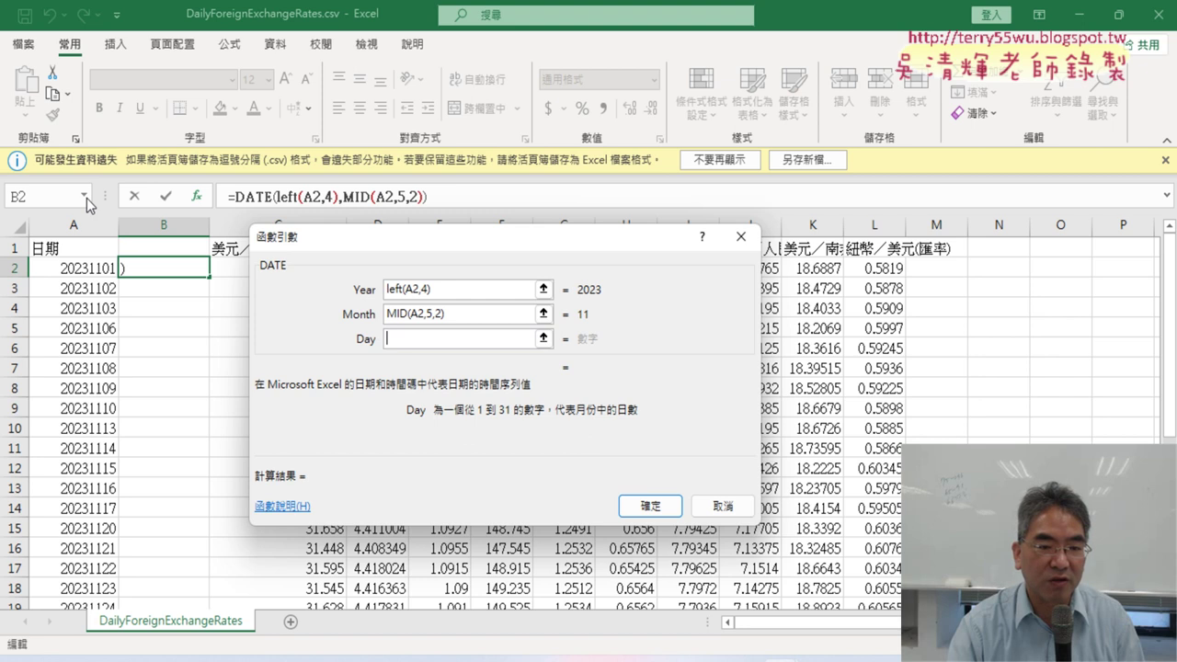
click(85, 196)
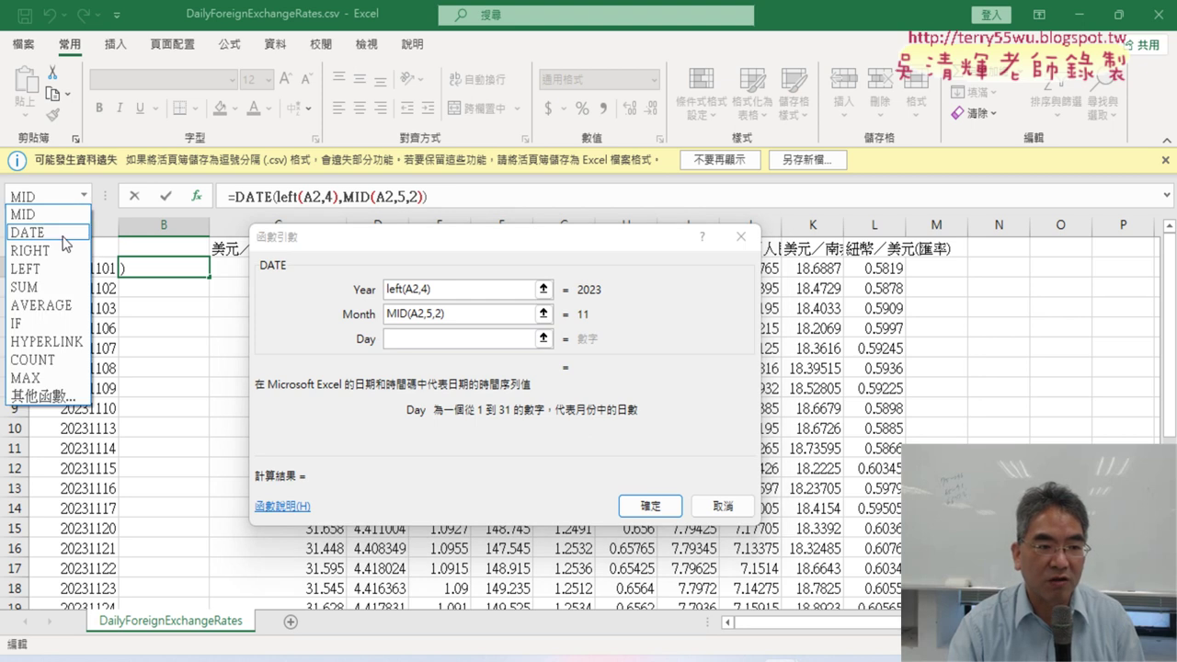
click(31, 250)
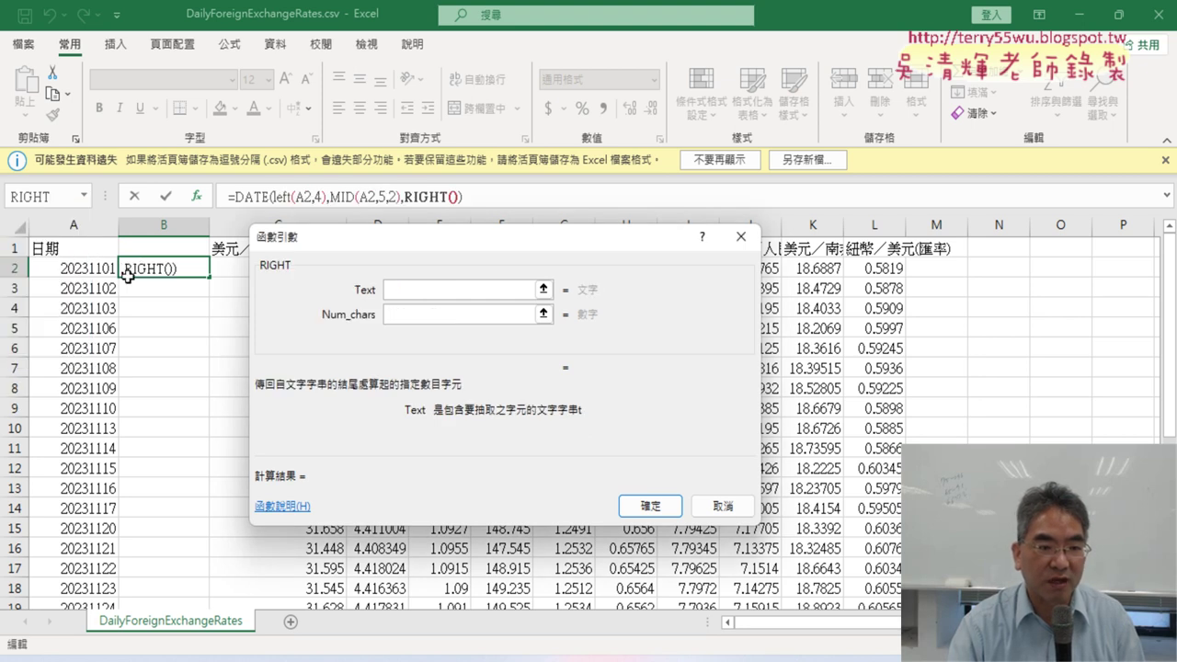
click(88, 267)
click(403, 313)
text(2)
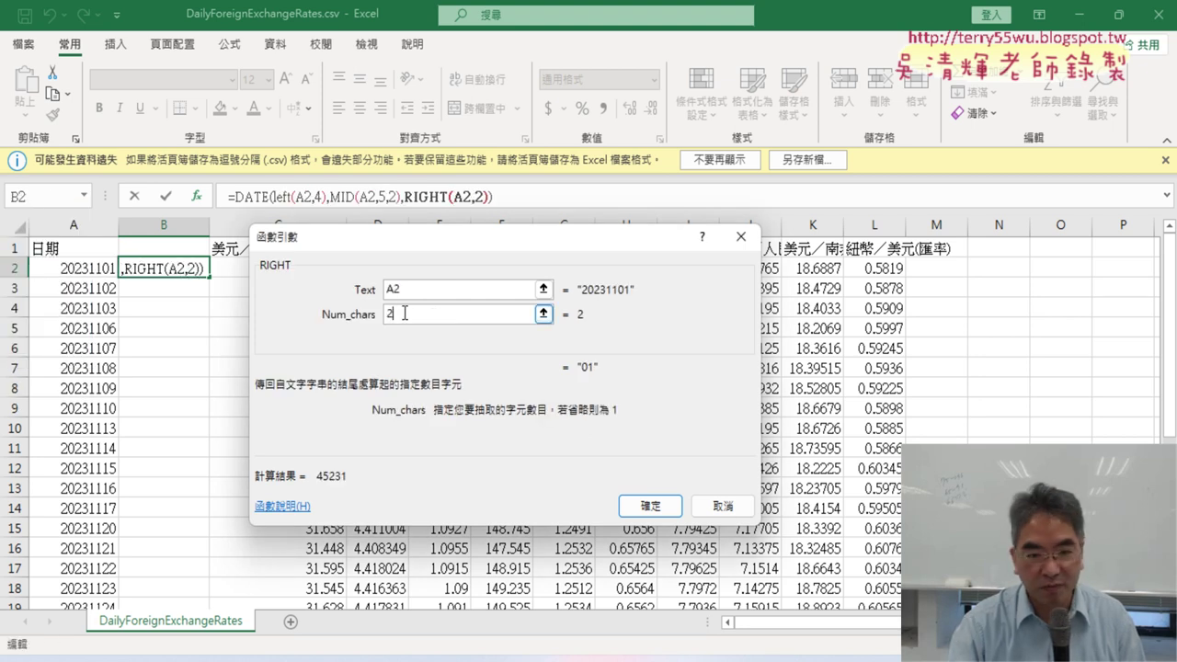
click(649, 504)
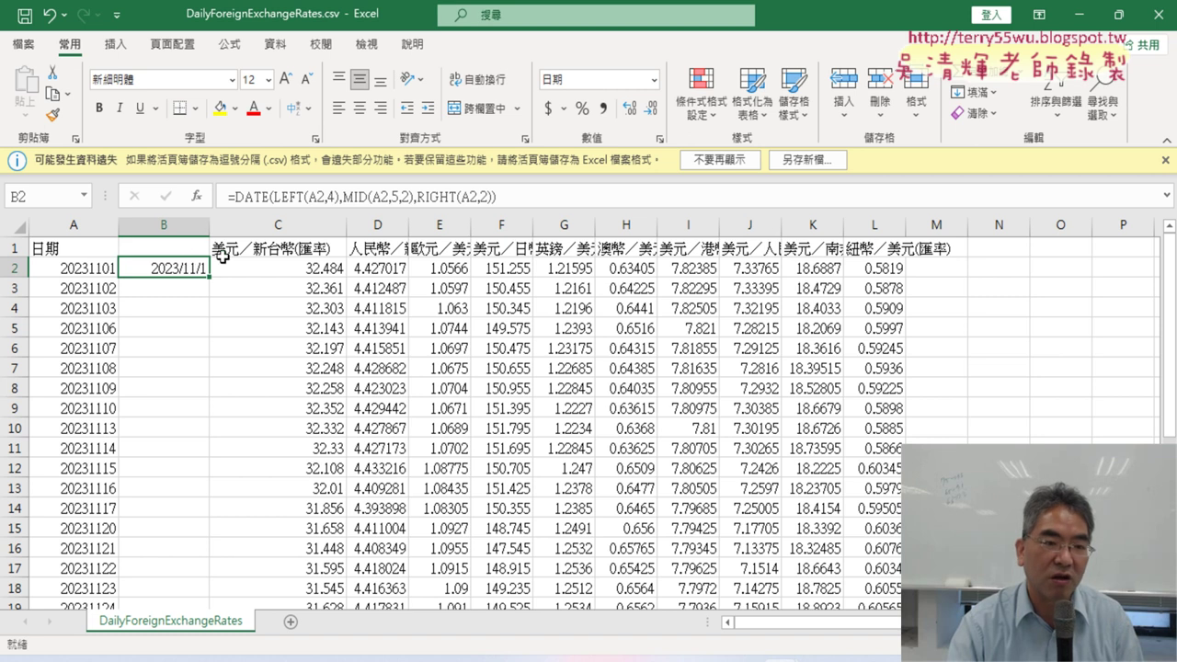
key(F2)
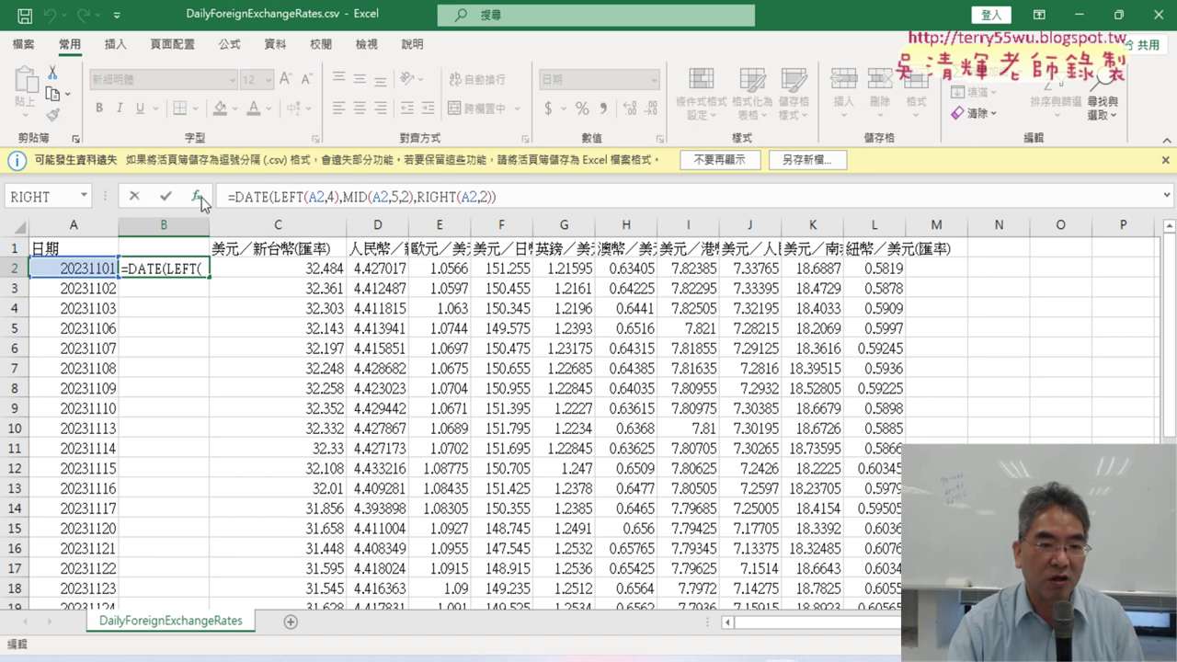
click(196, 197)
drag(714, 235, 485, 236)
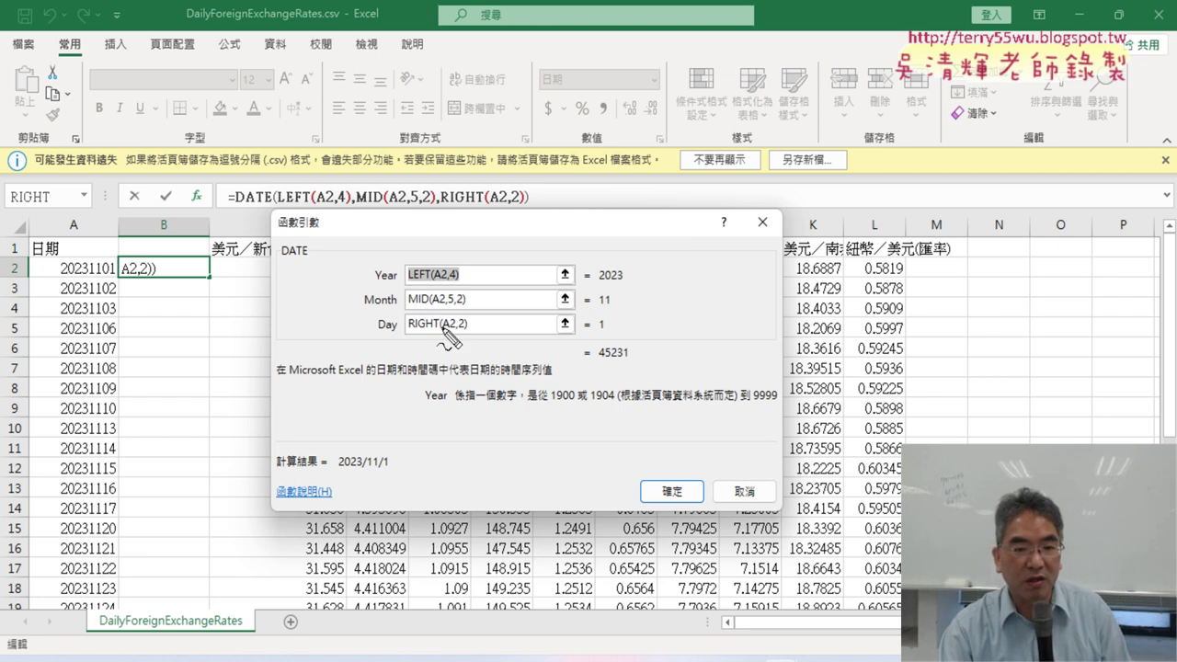
drag(479, 268, 467, 286)
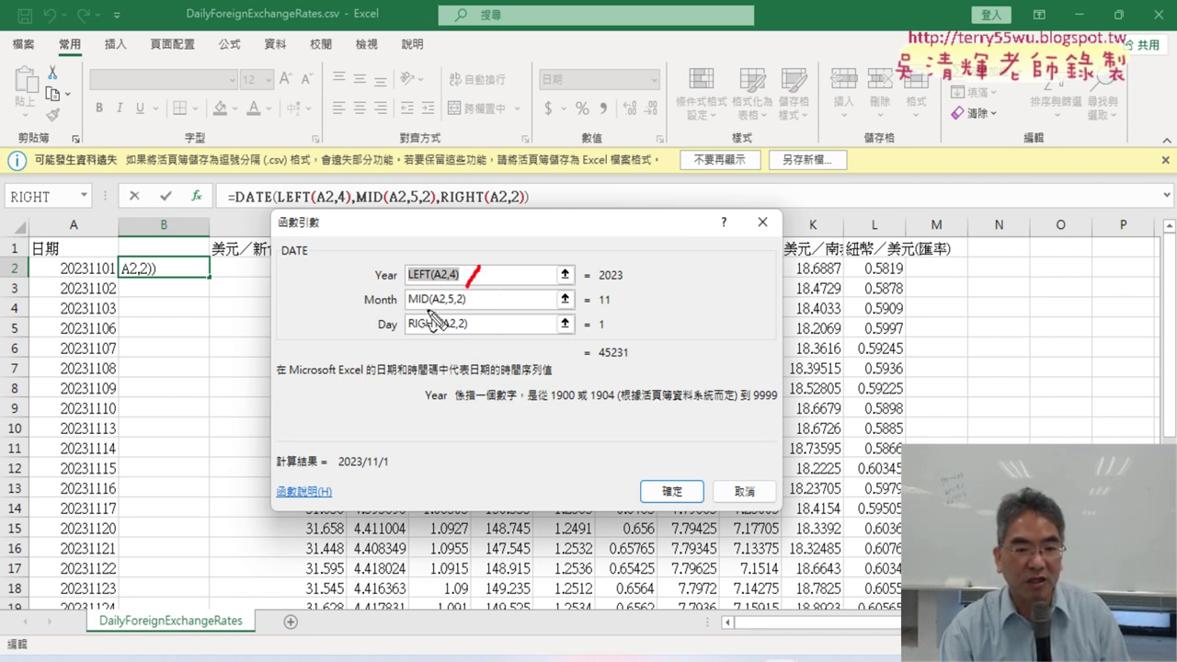
drag(486, 293, 471, 308)
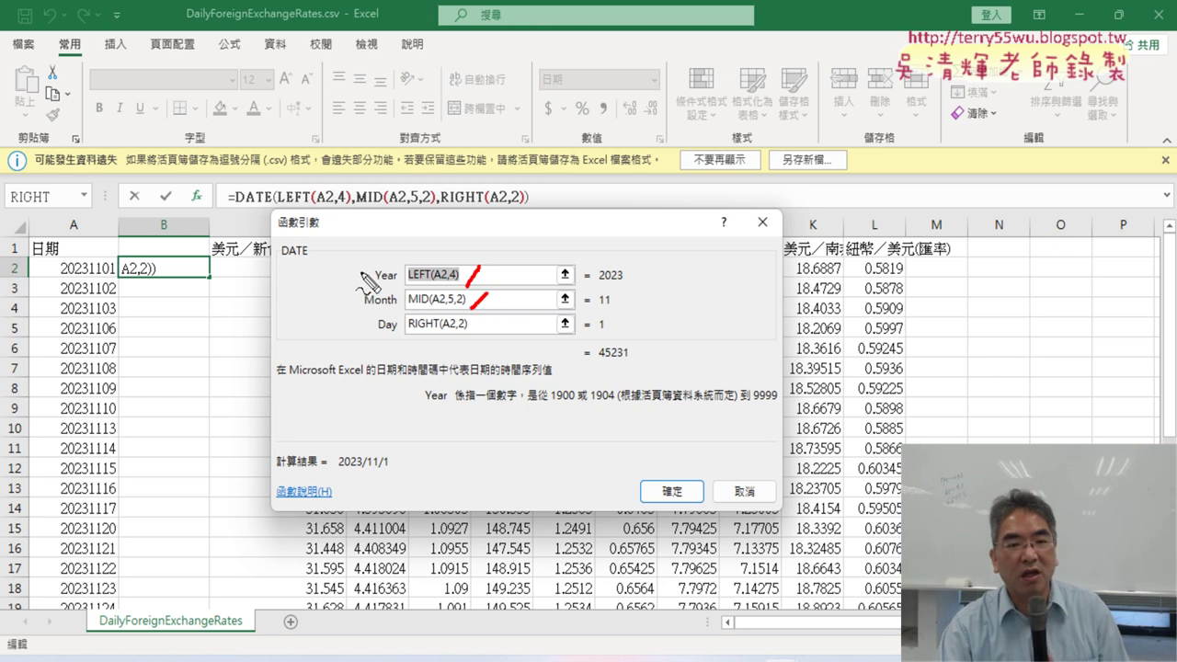
mouse_move(237, 209)
mouse_down()
mouse_move(292, 207)
mouse_move(335, 259)
mouse_up()
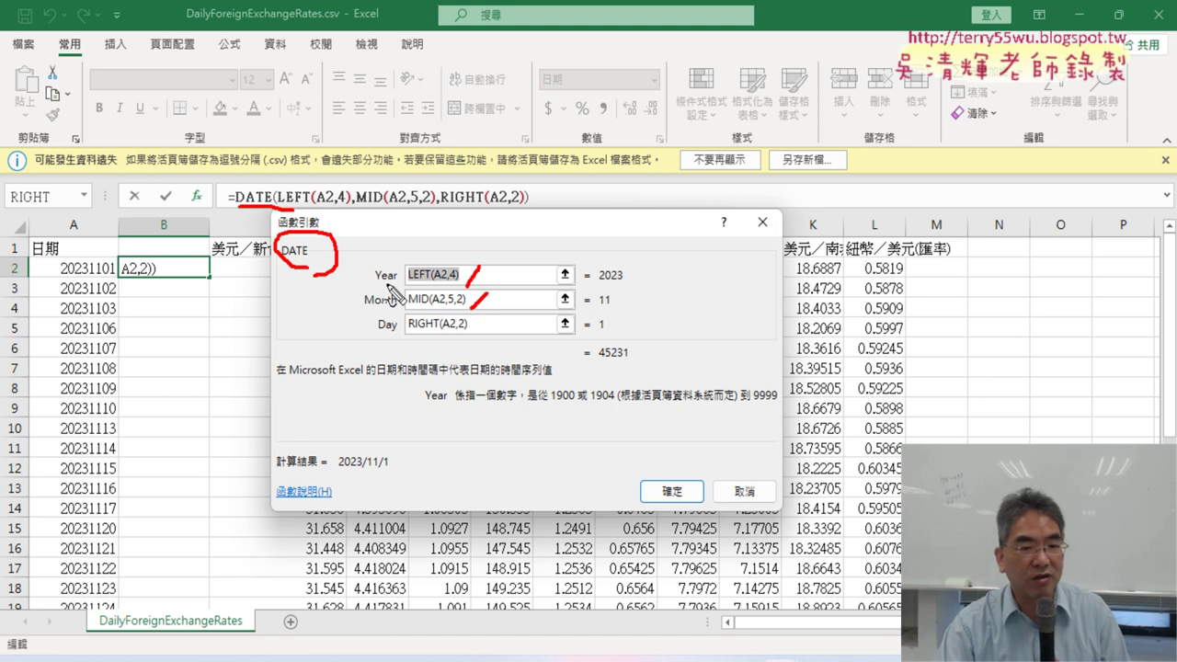
mouse_move(375, 282)
mouse_down()
mouse_move(395, 280)
mouse_move(395, 325)
mouse_up()
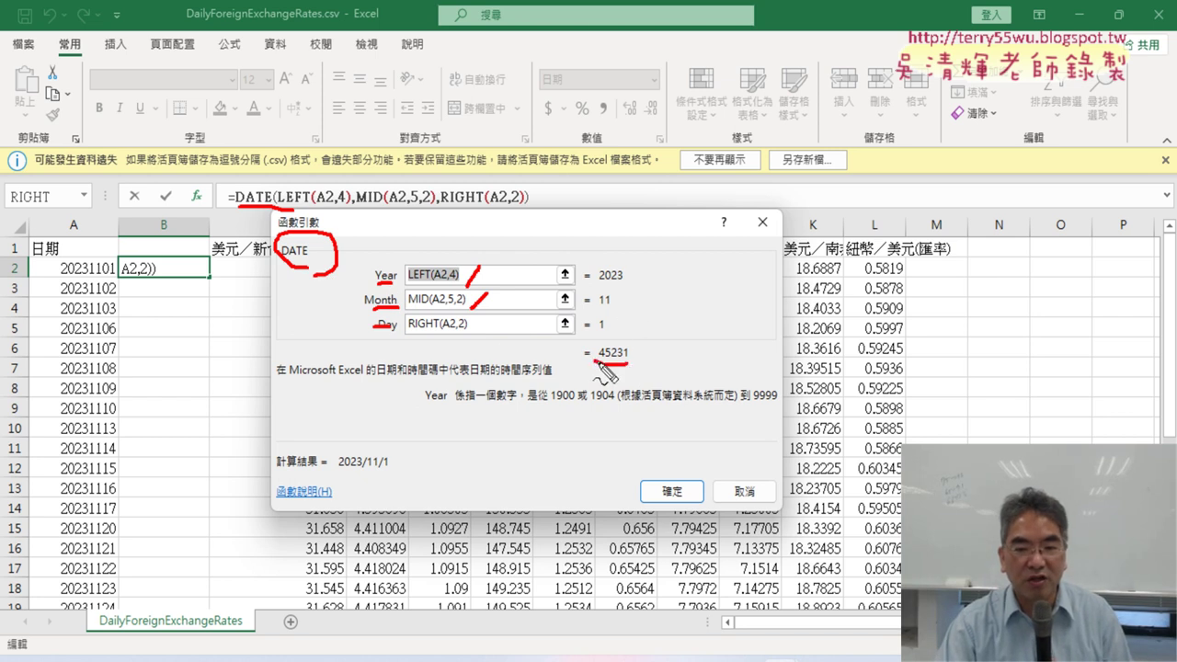
drag(629, 346, 625, 348)
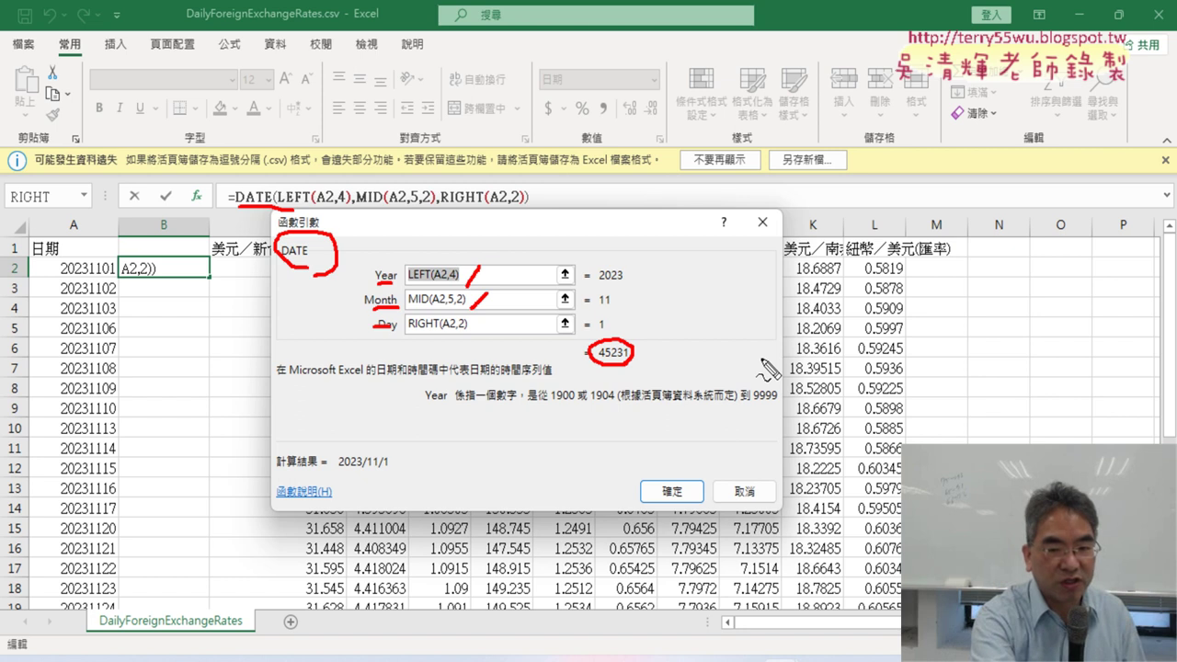
key(Escape)
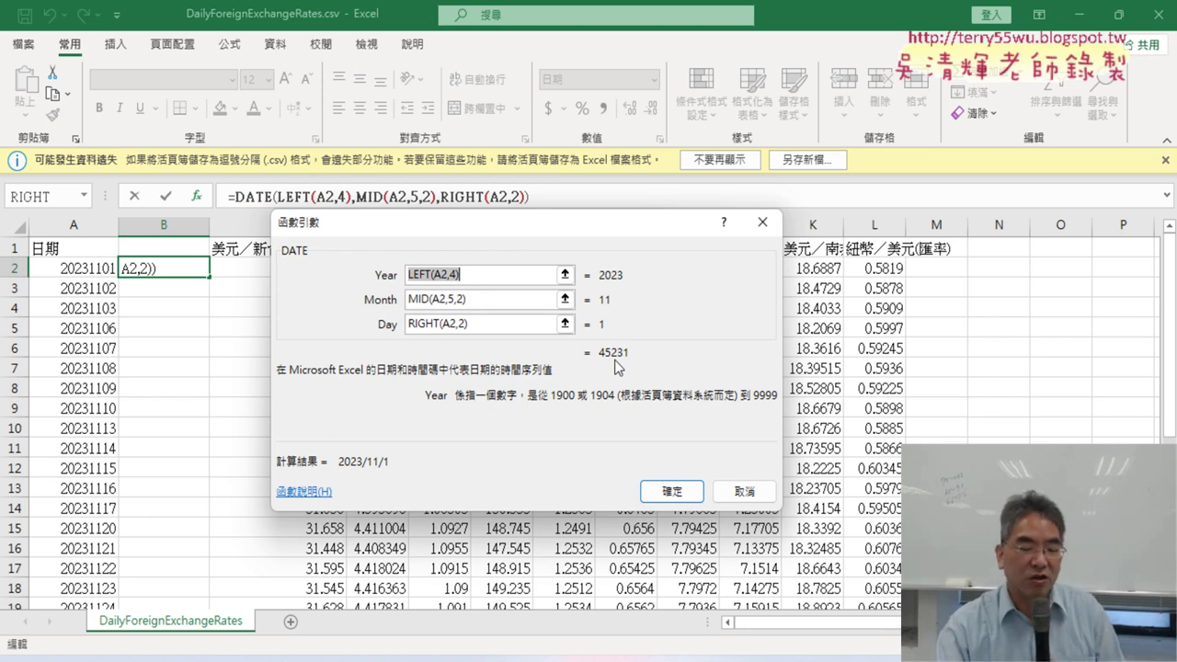
key(Return)
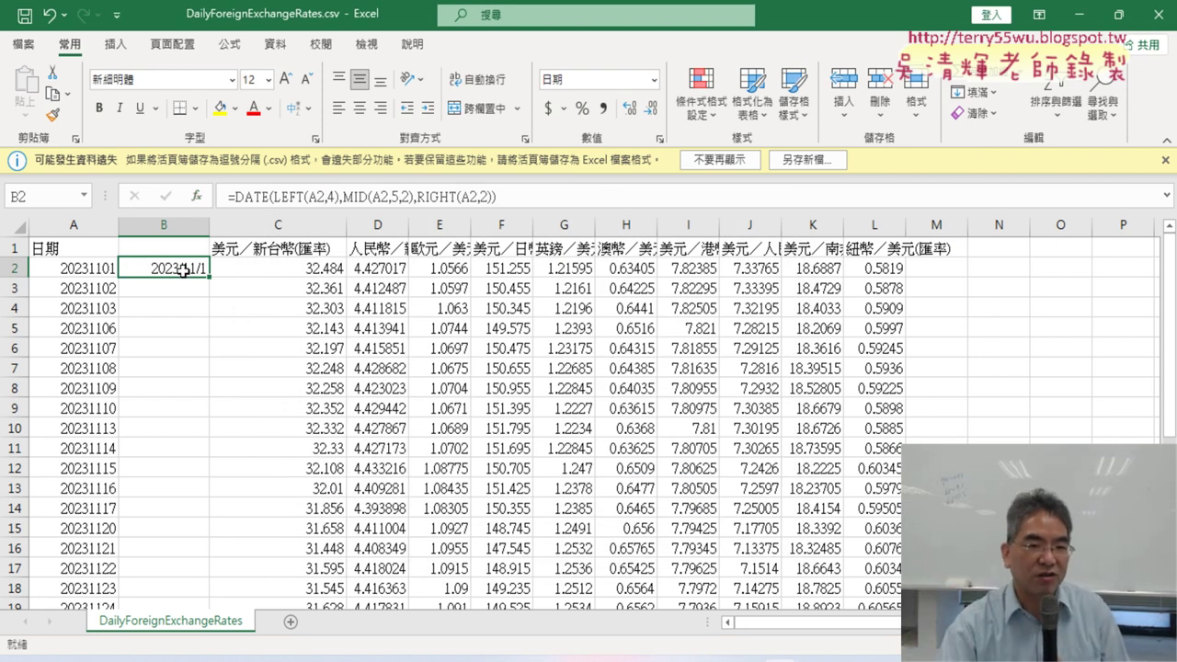
right_click(184, 269)
click(167, 276)
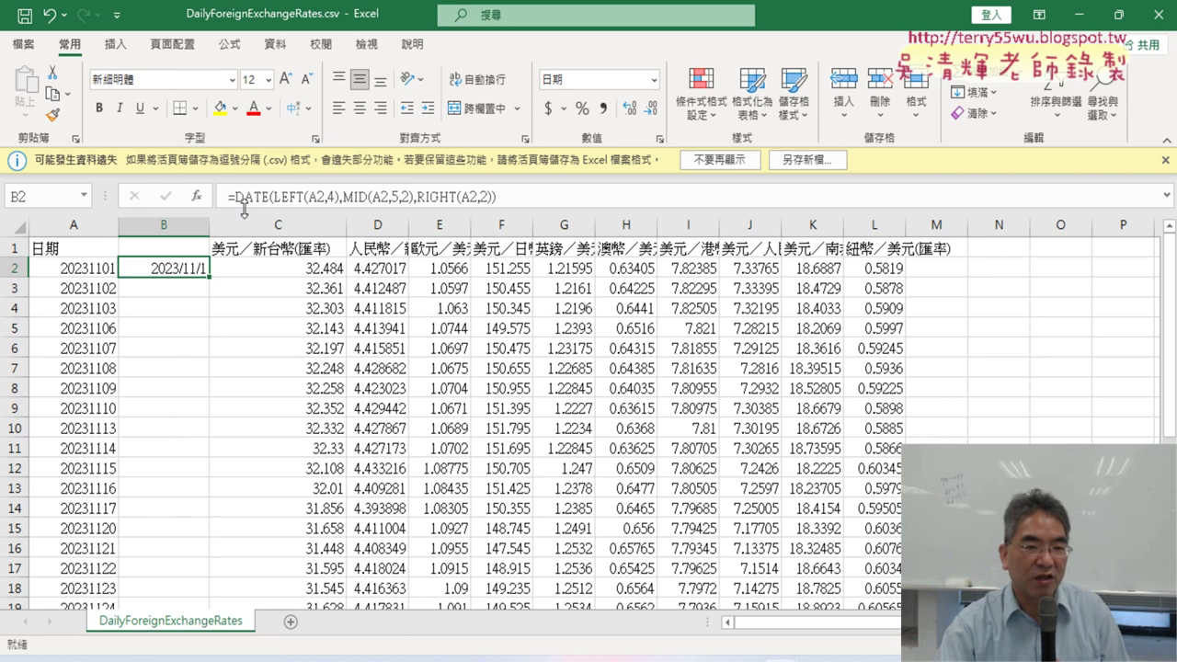
right_click(184, 270)
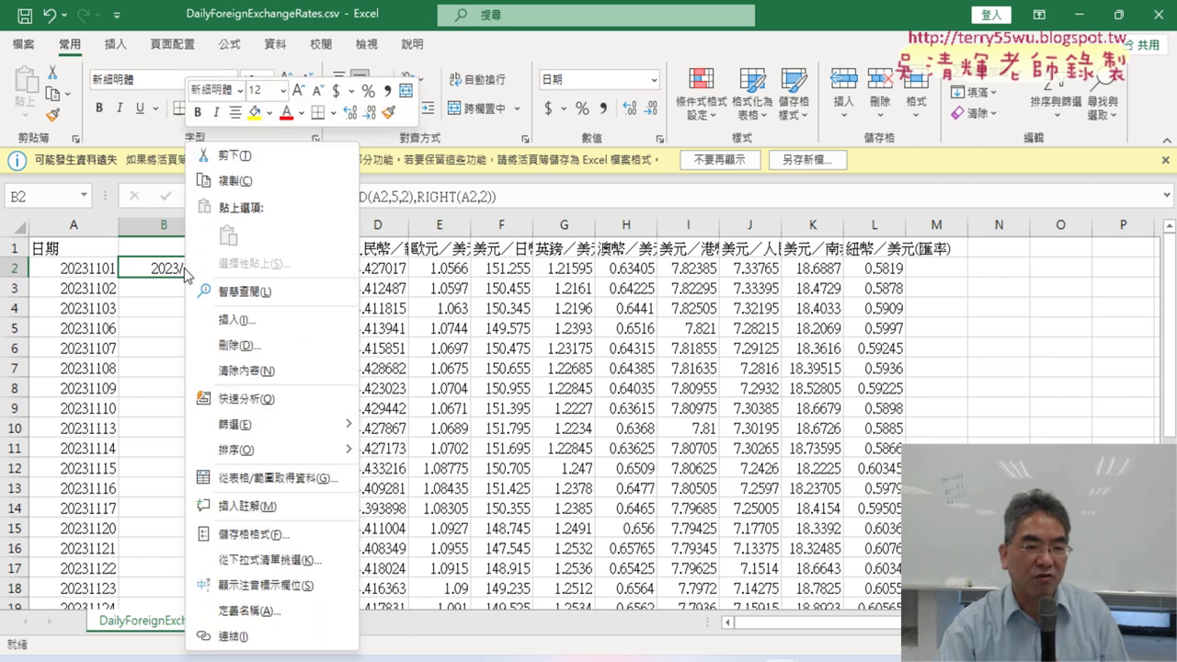
click(281, 538)
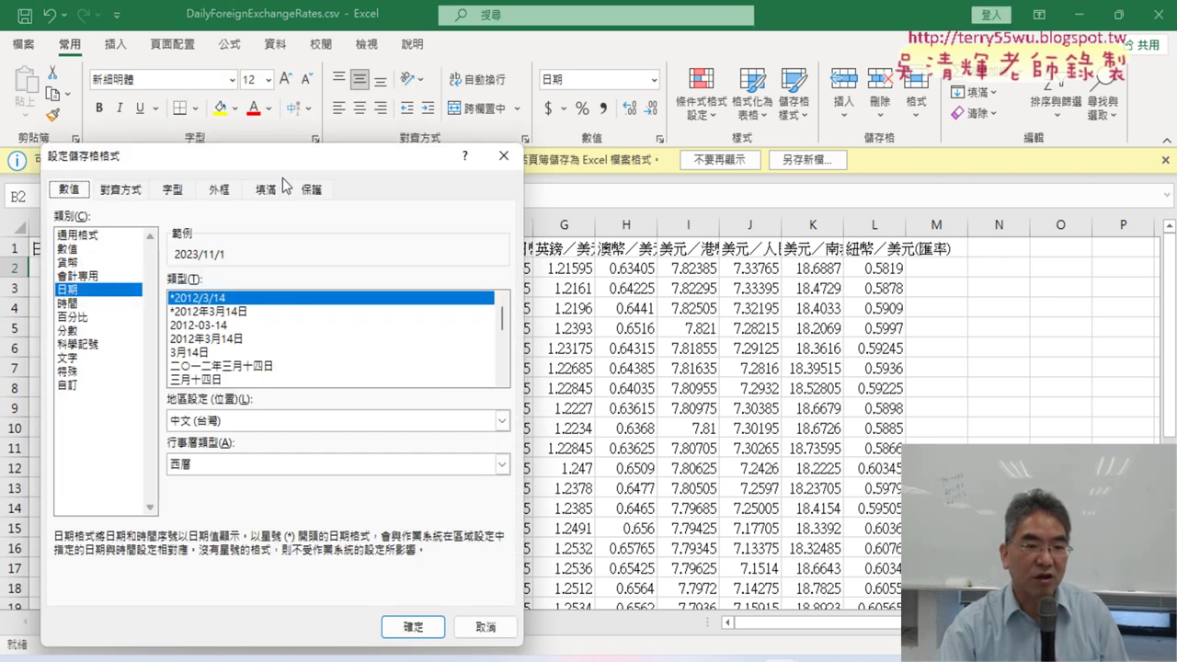
drag(294, 166, 543, 147)
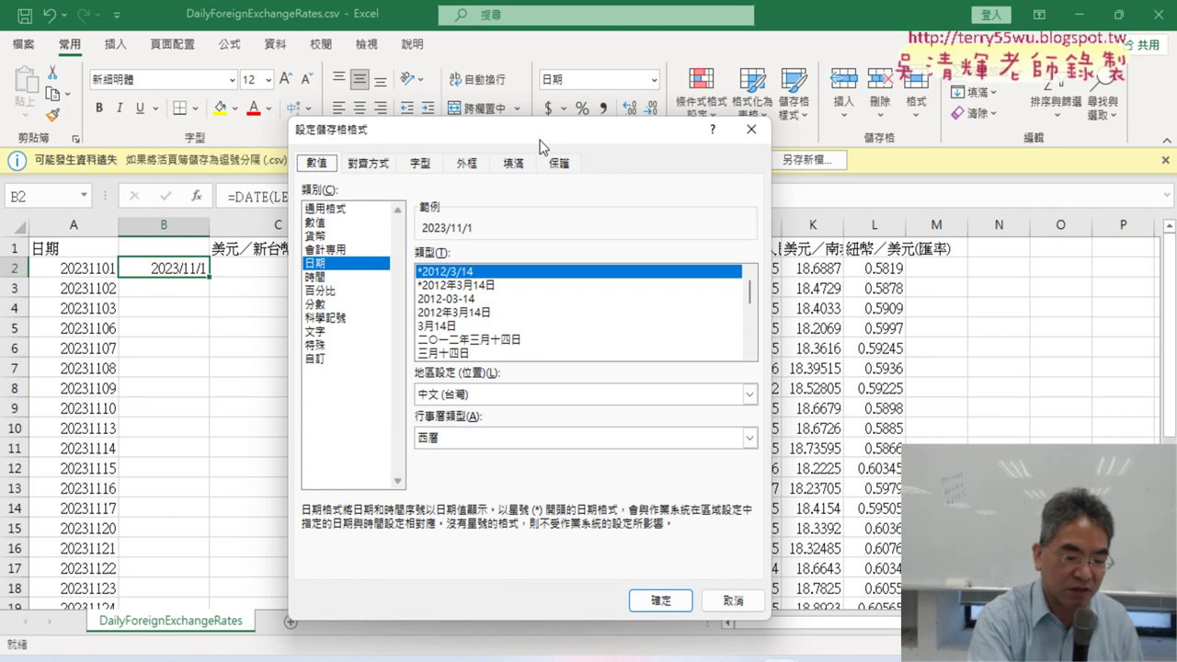
drag(347, 280, 353, 268)
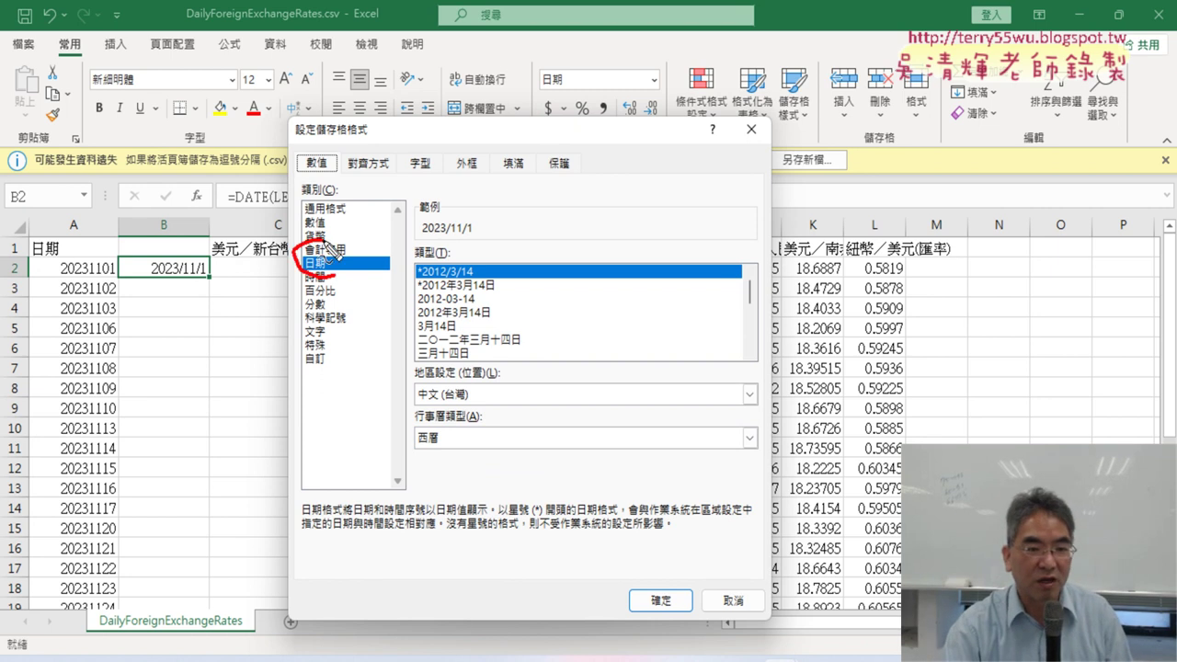
drag(464, 253, 496, 276)
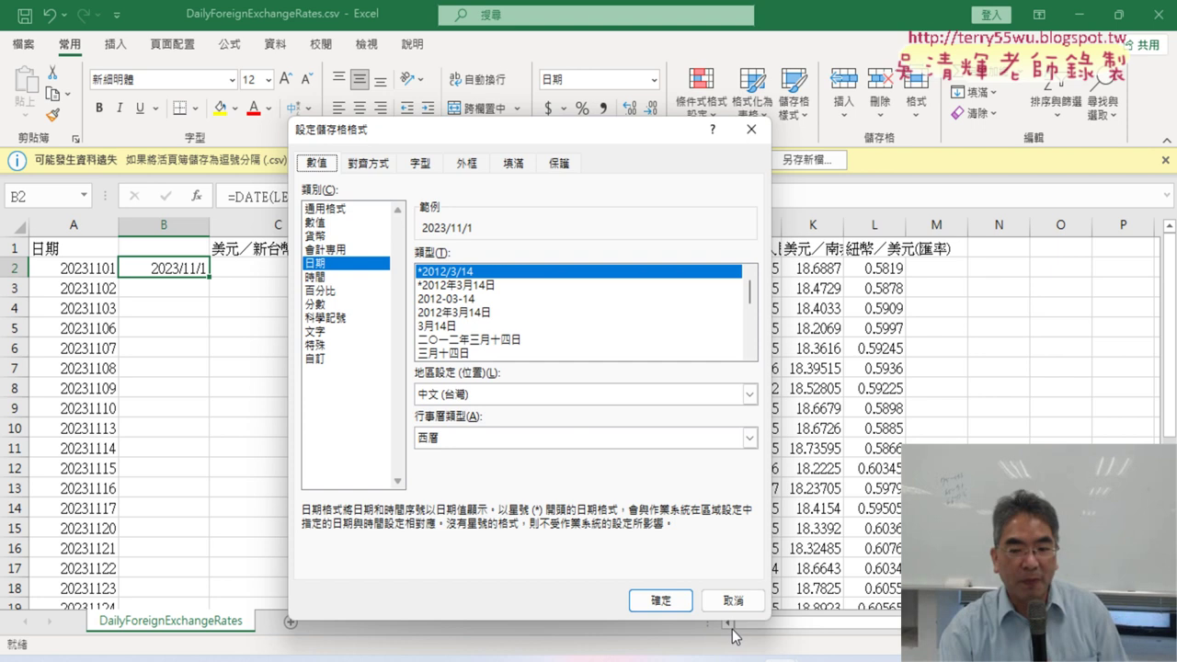
click(660, 599)
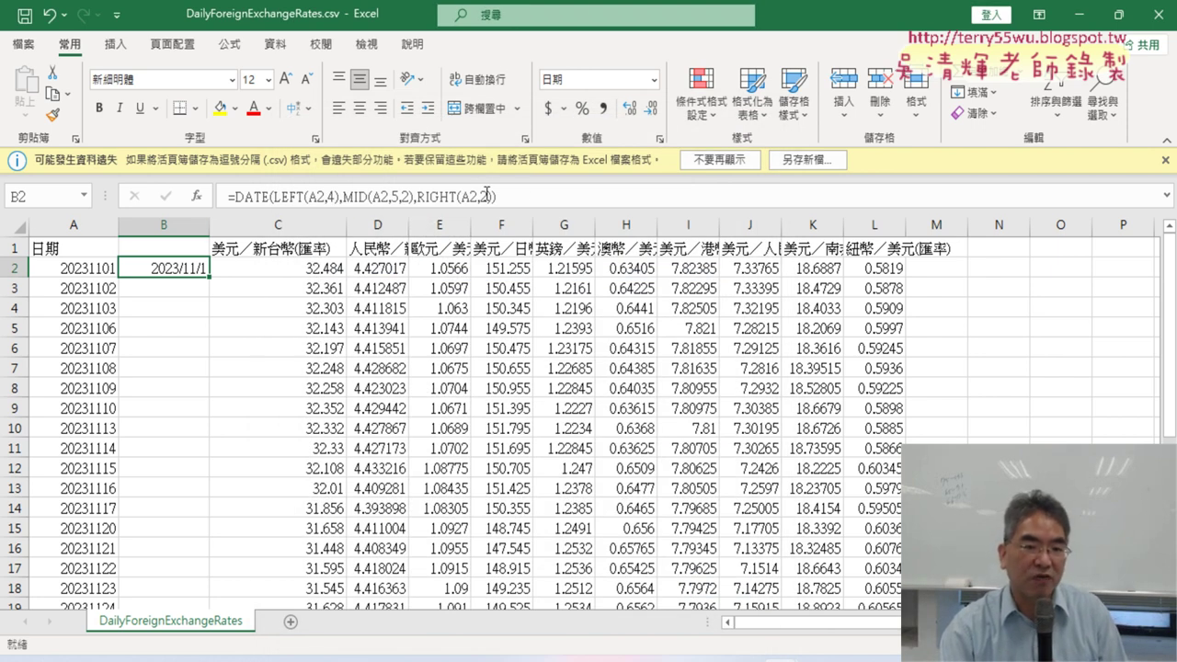
drag(486, 195, 230, 197)
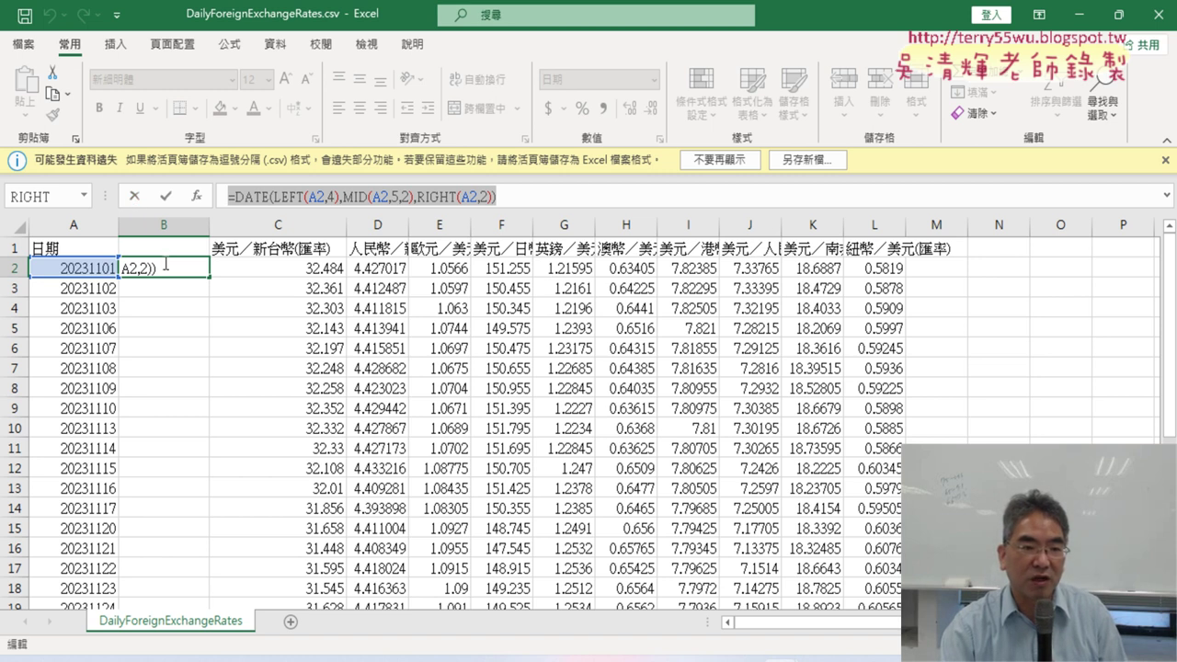
click(254, 196)
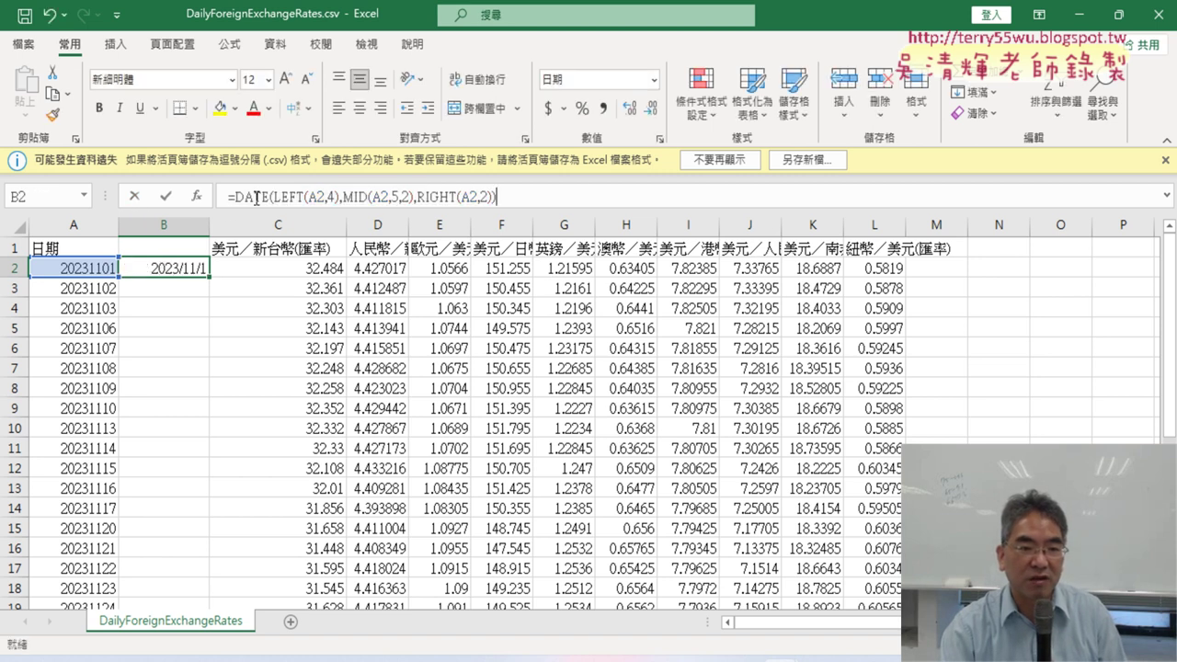
click(203, 195)
drag(409, 225, 354, 252)
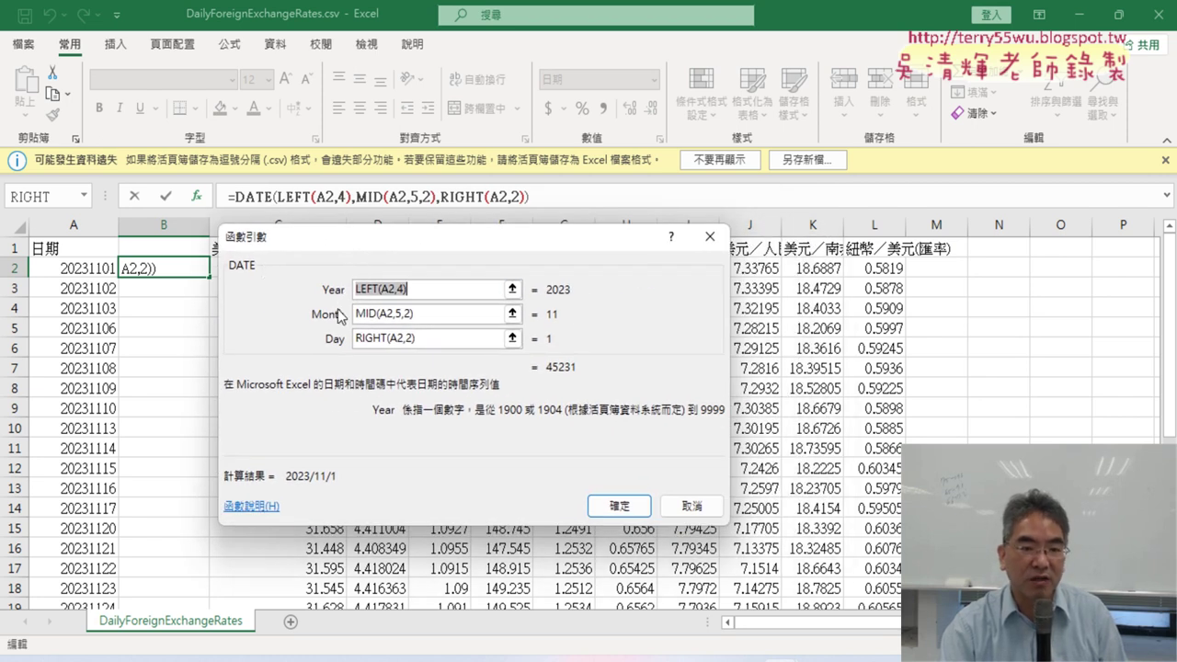
click(619, 507)
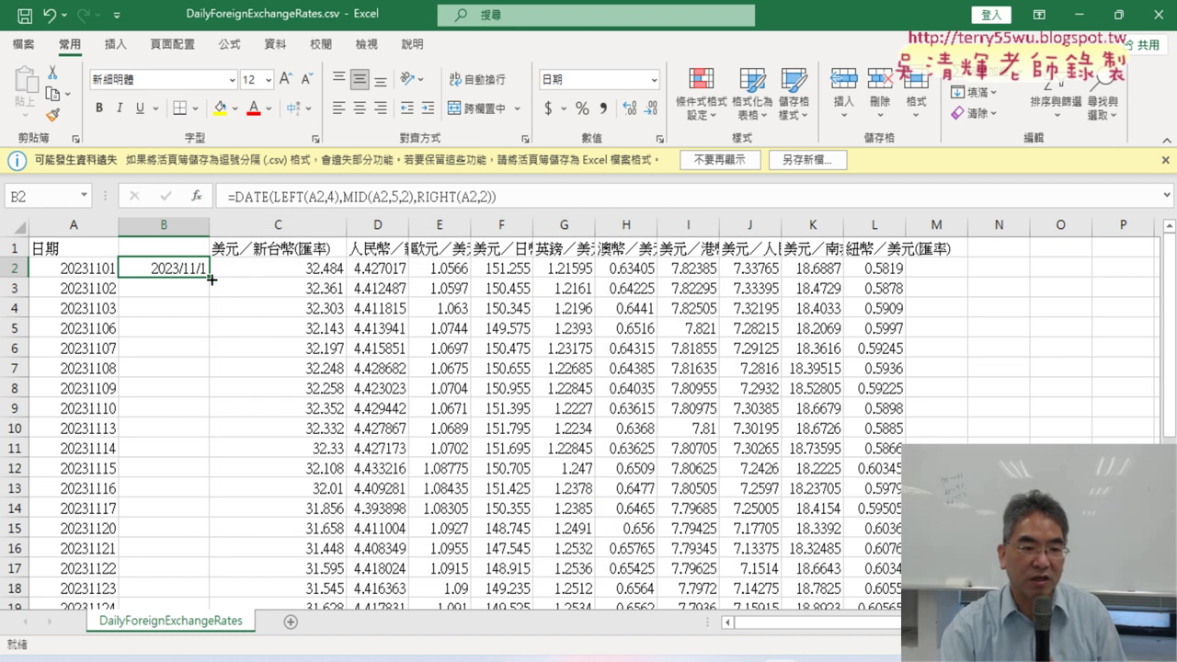
Fill the DATE formula down column B and paste the results into A2 as values.
double_click(209, 277)
right_click(164, 276)
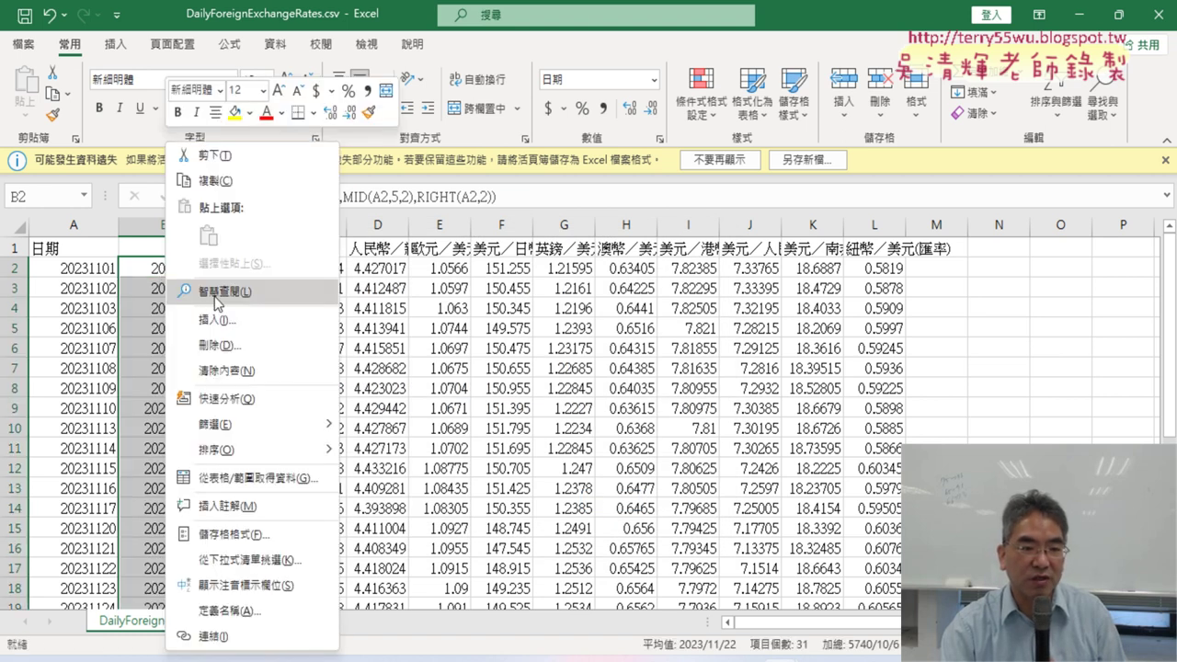
click(226, 187)
click(86, 265)
right_click(83, 266)
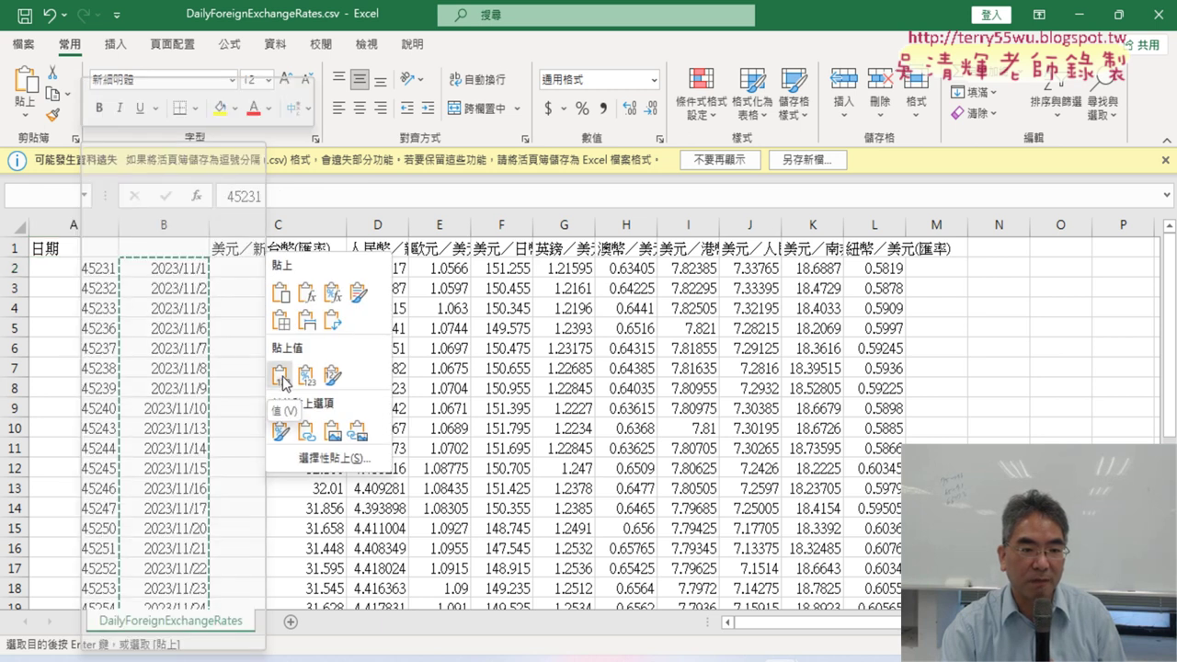
click(280, 377)
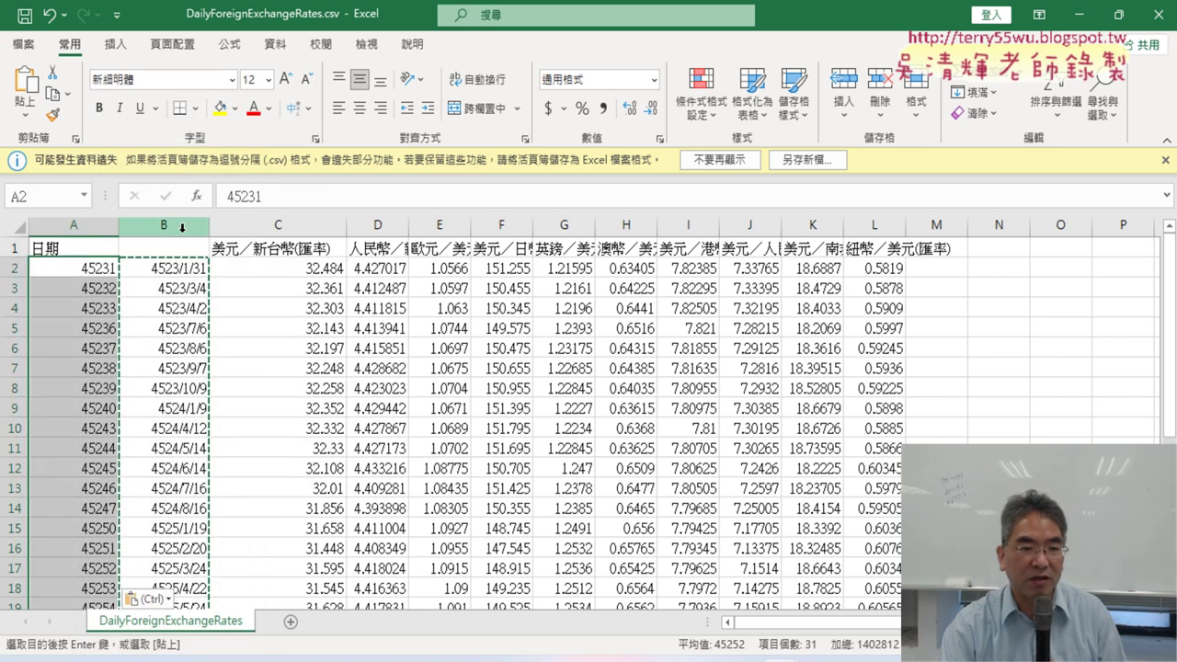
Delete the helper column B, leaving the rates back in column B.
click(182, 229)
right_click(192, 329)
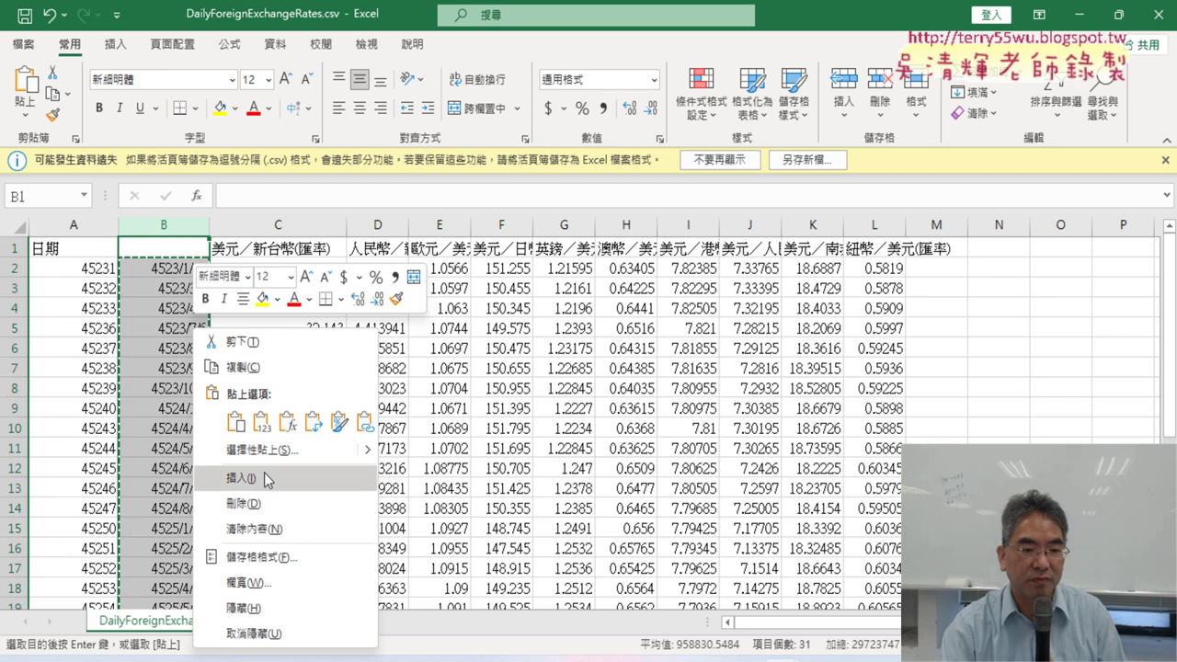
click(270, 503)
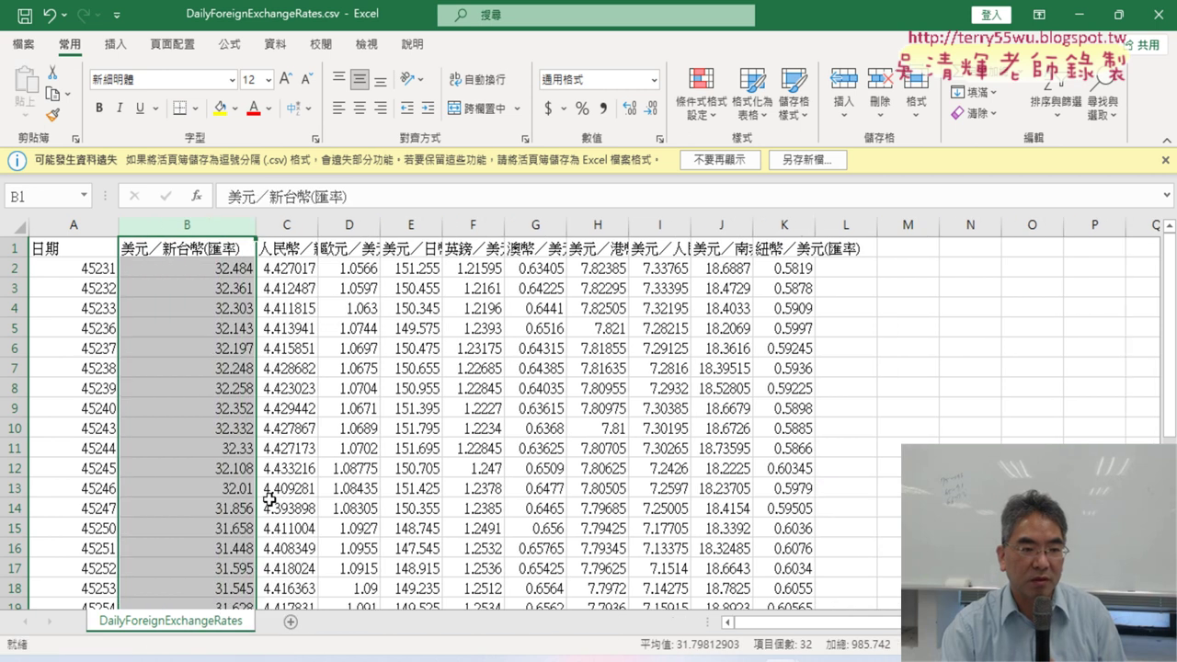
click(95, 268)
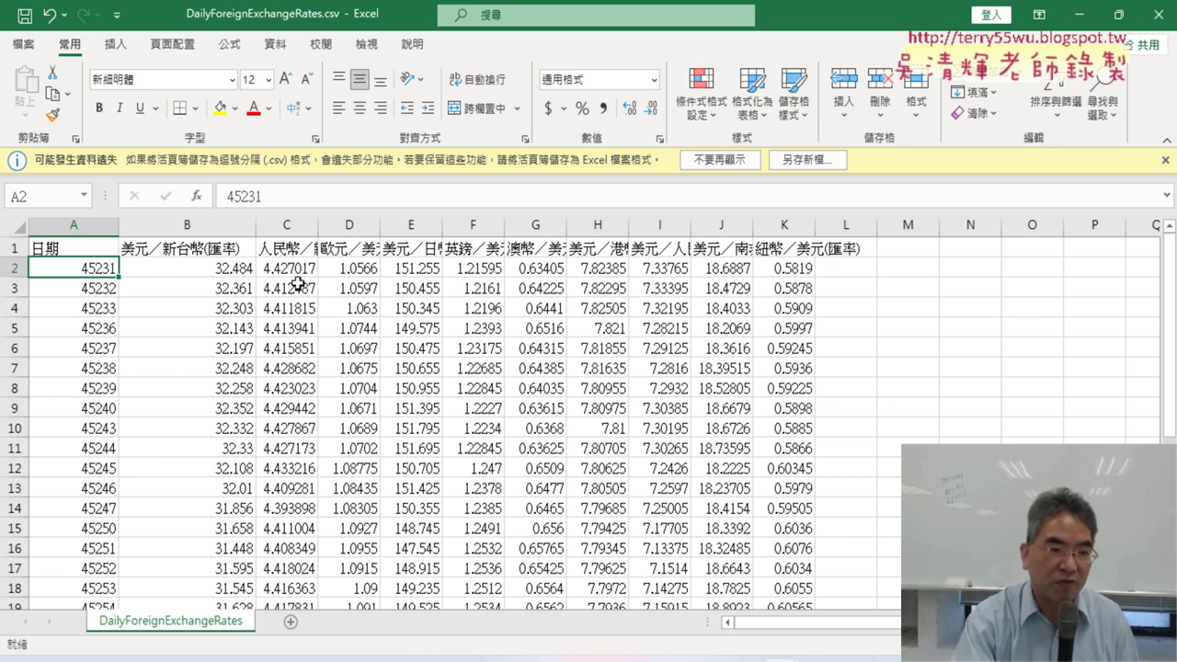
Apply the 日期 date format to A2 through the last date in column A.
key(ctrl+shift+Down)
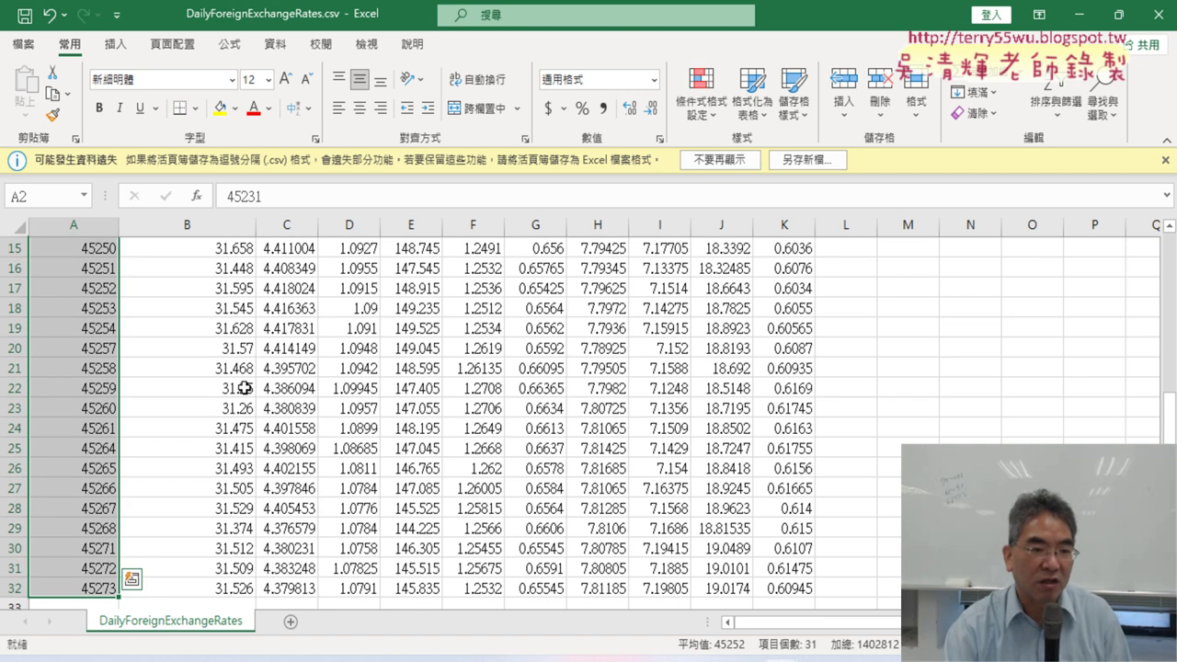
right_click(63, 326)
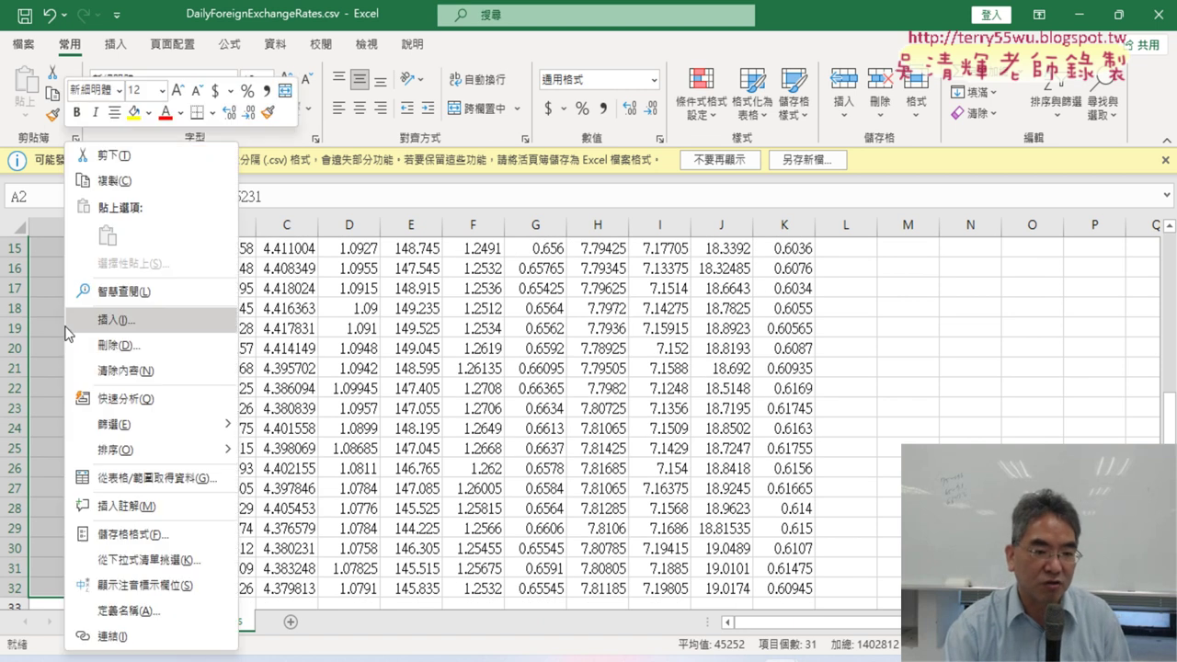
click(138, 529)
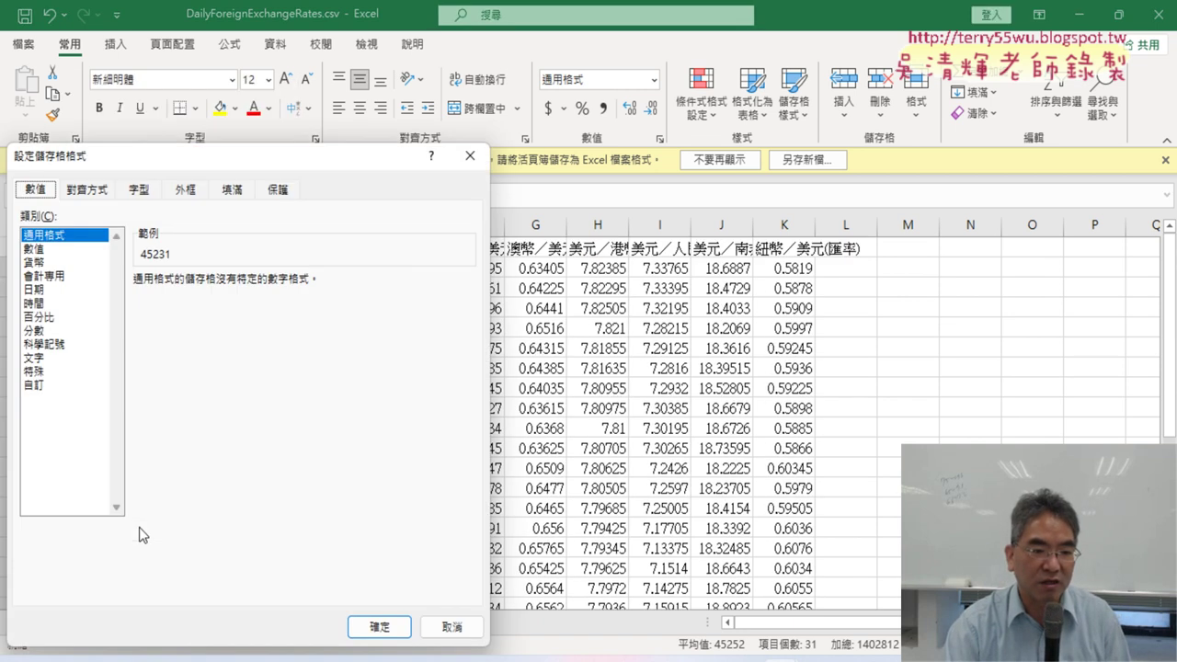
click(56, 292)
click(372, 626)
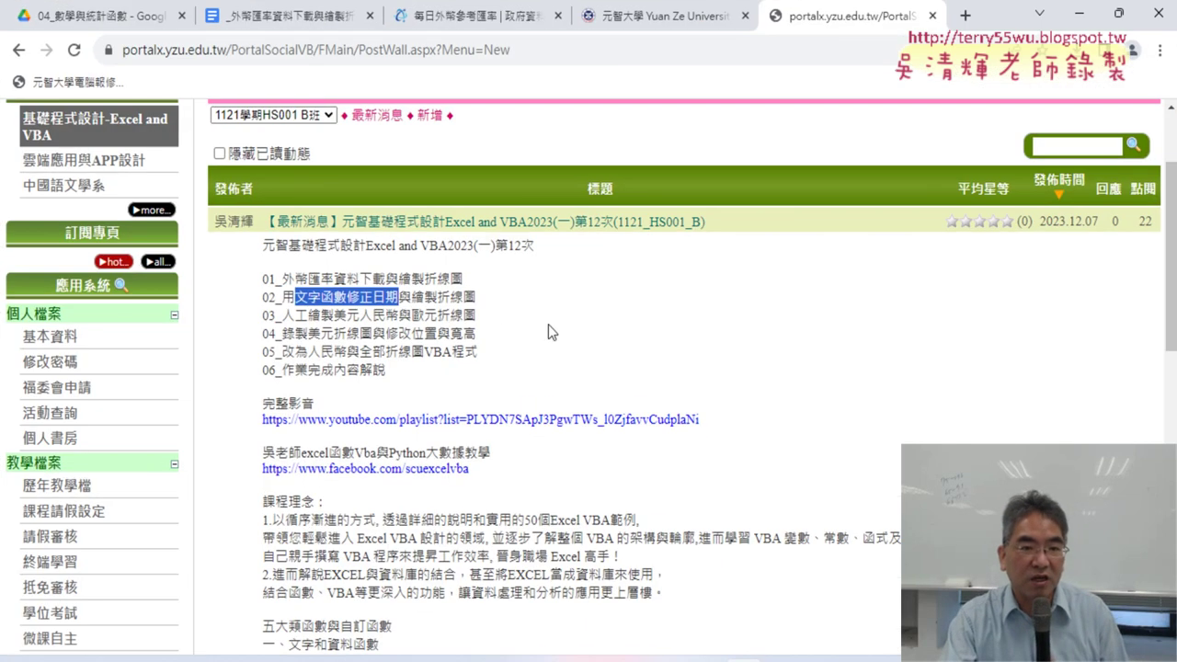
Open the _外幣匯率資料下載與繪製折線圖之一 document from Drive, then return to the folder.
click(98, 19)
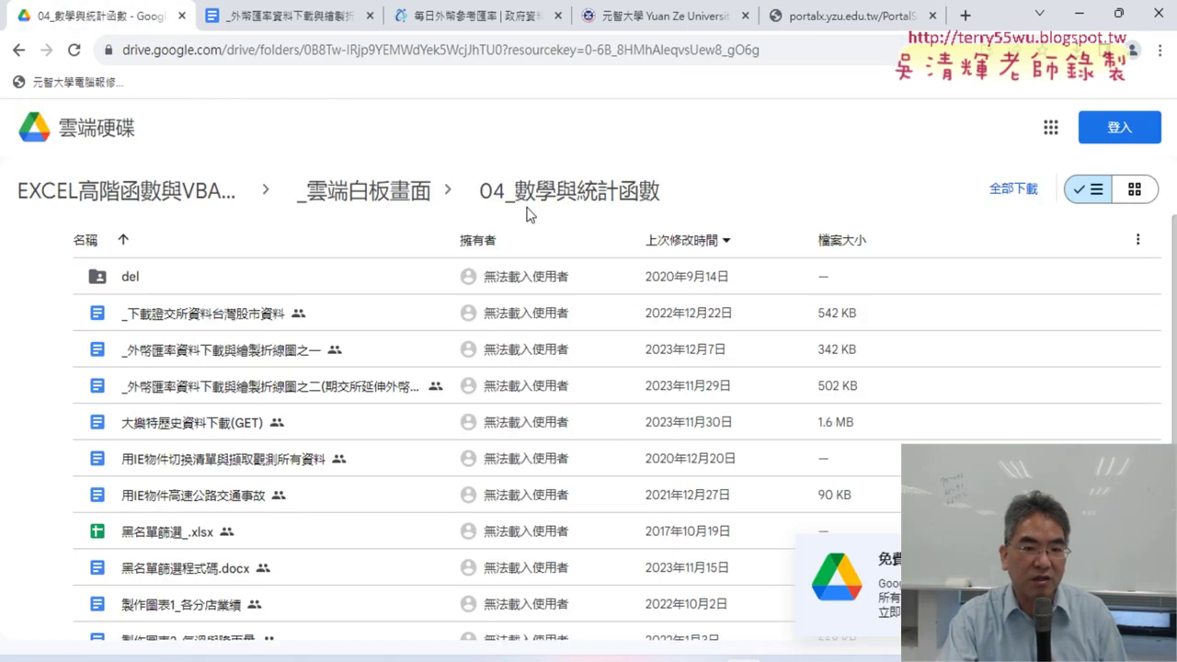
double_click(228, 359)
key(ctrl+1)
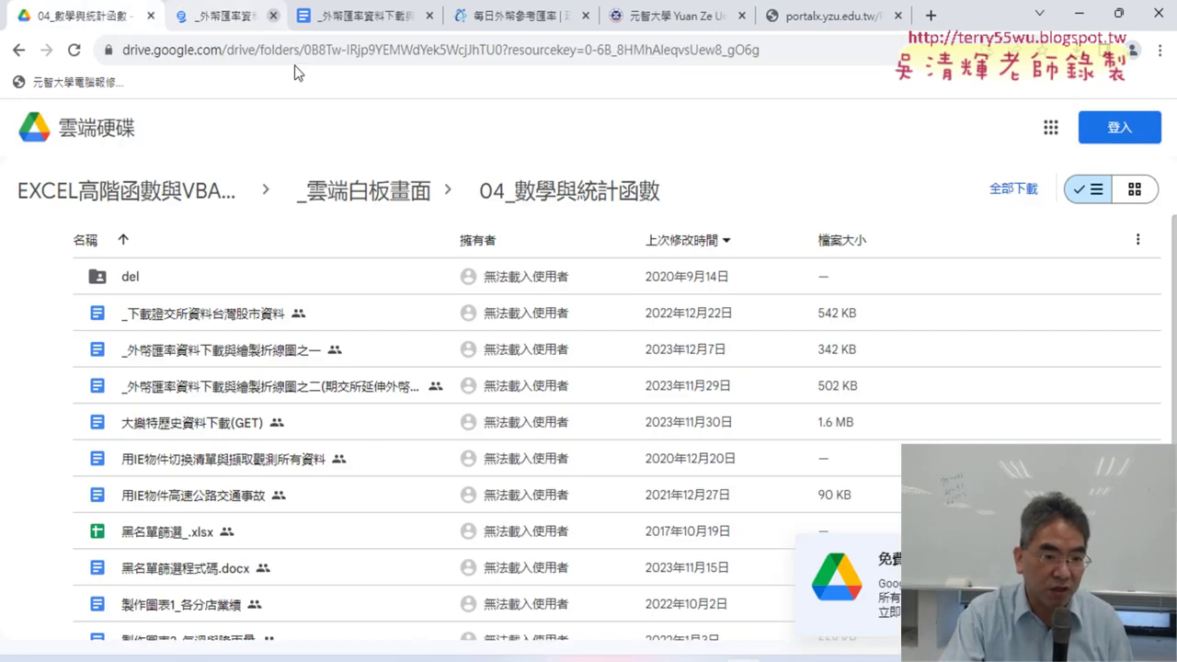
Circle the _外幣匯率資料下載與繪製折線圖之一 file with an arrow, then clear the annotations.
click(182, 356)
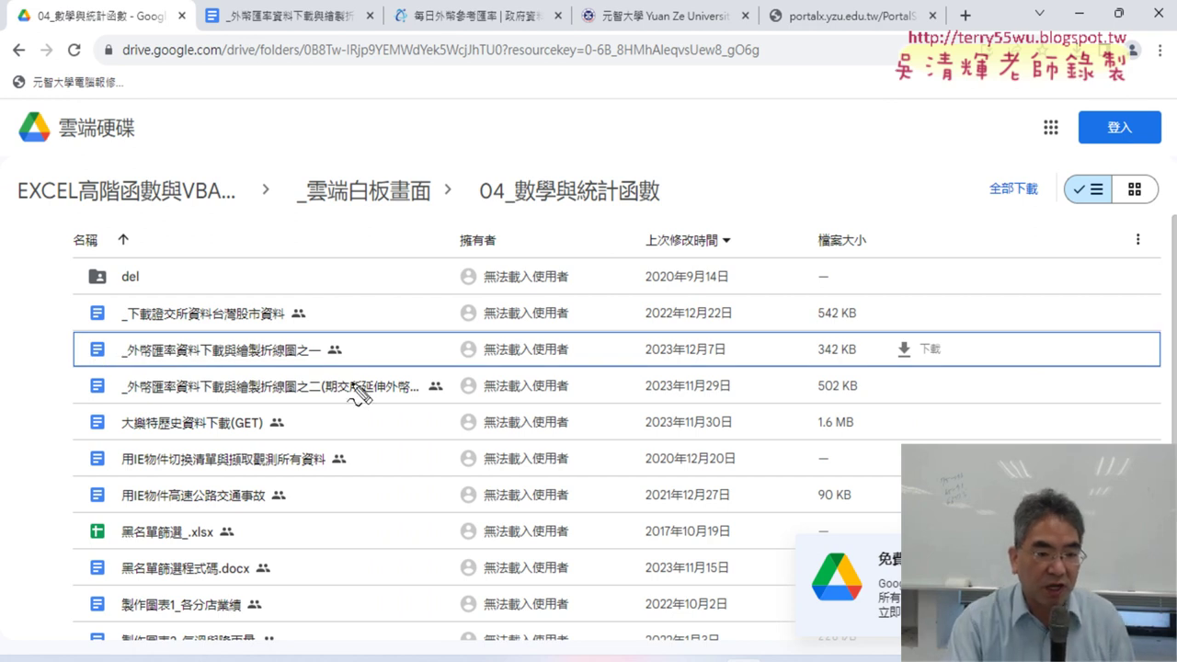
mouse_move(355, 386)
mouse_down()
mouse_move(138, 386)
mouse_move(225, 333)
mouse_move(354, 354)
mouse_up()
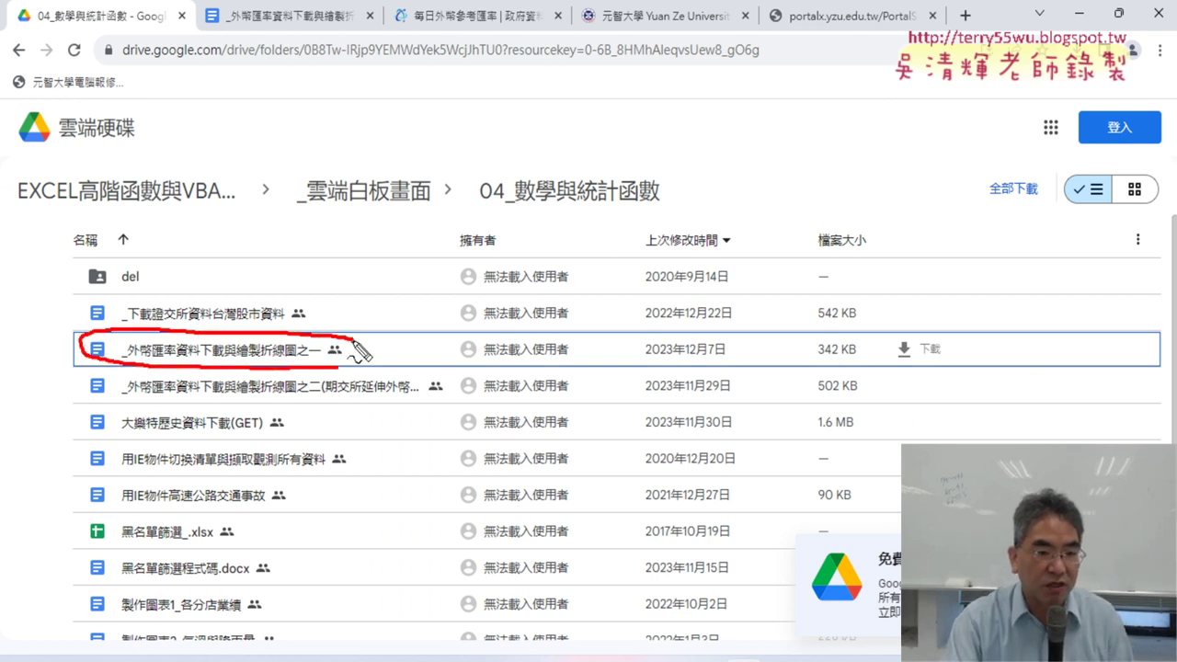
mouse_move(368, 274)
mouse_down()
mouse_move(331, 353)
mouse_move(354, 321)
mouse_up()
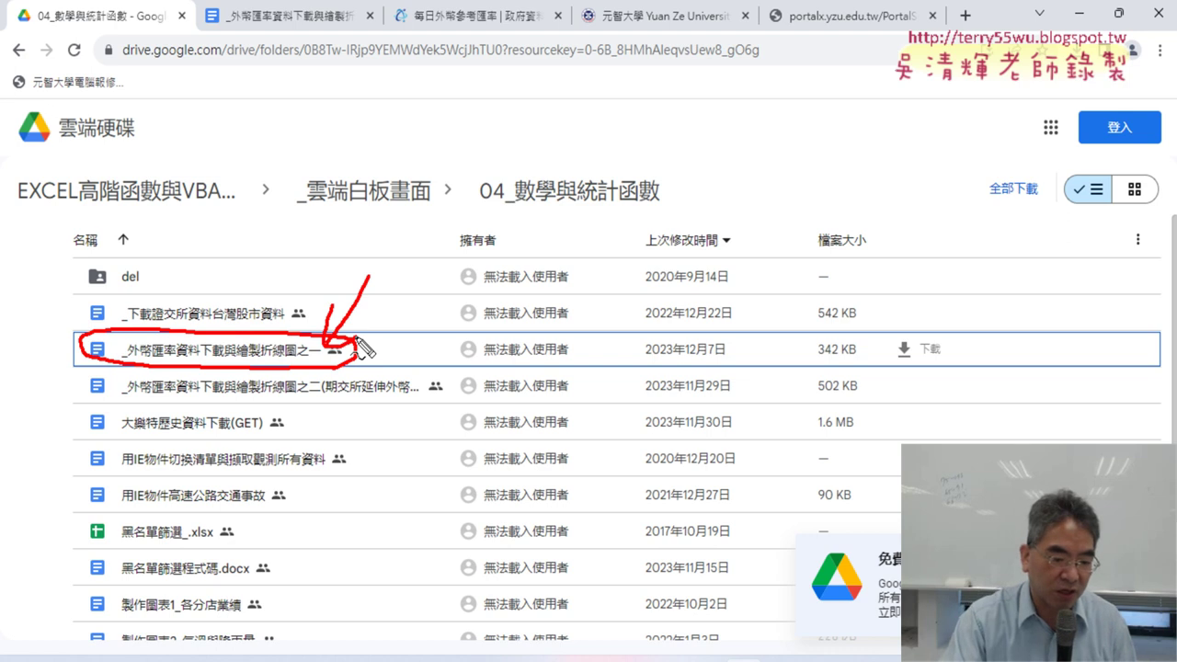
key(Escape)
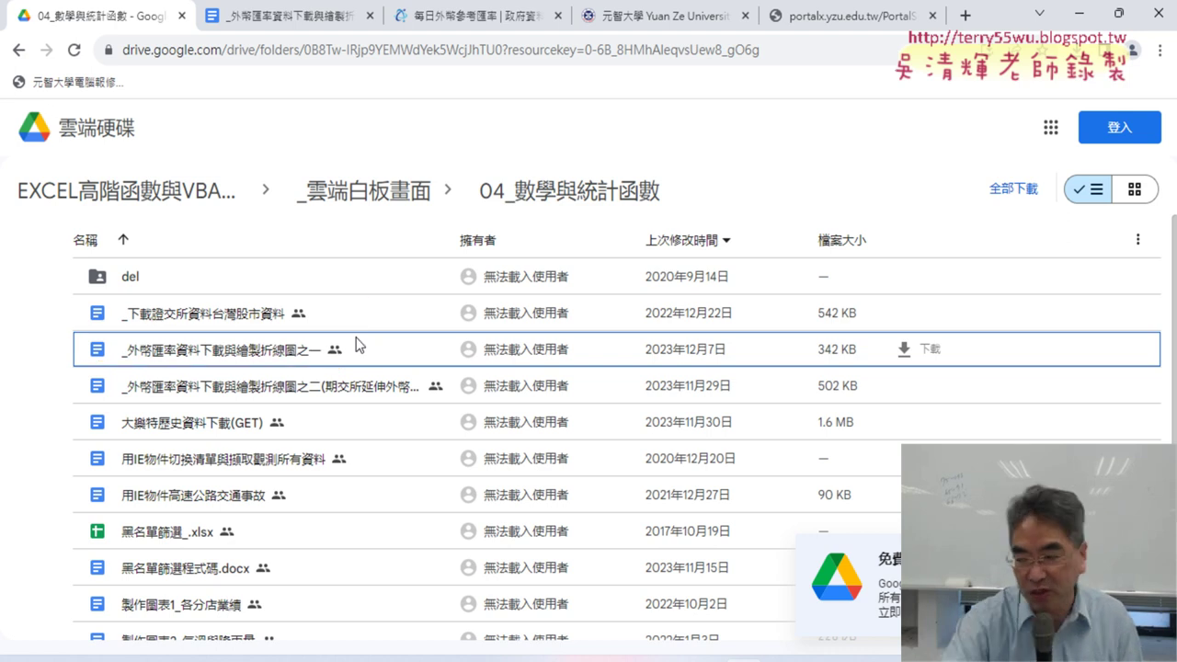